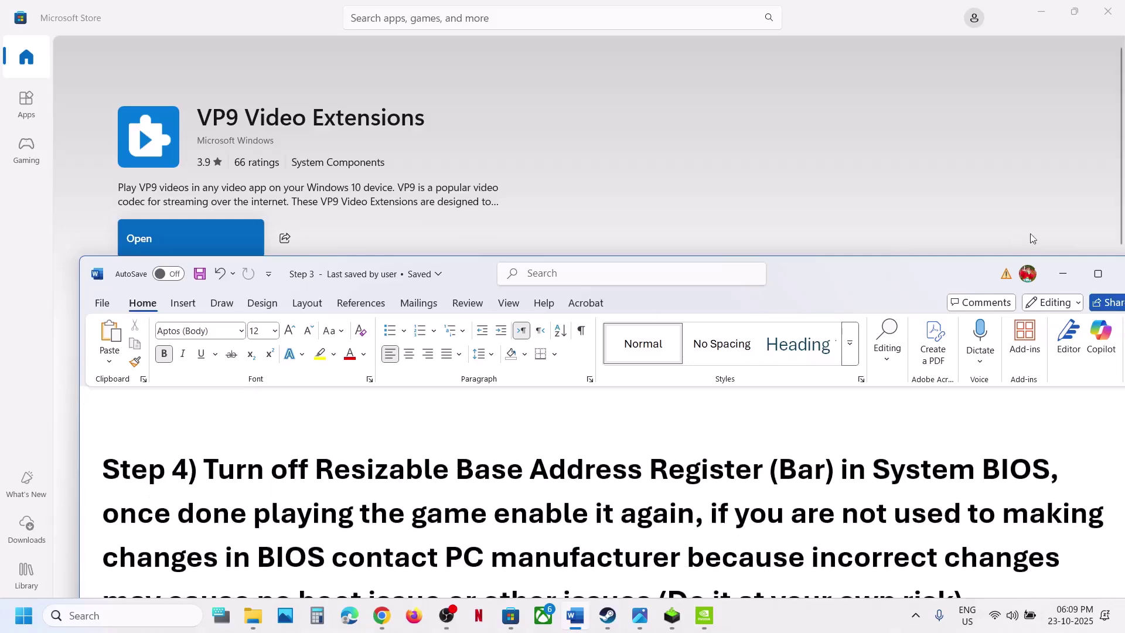
Step: Maximize the Step 3 Word document and read Step 4 about turning off Resizable Base Address Register in System BIOS
click(1098, 274)
scroll(475, 444, up, 2)
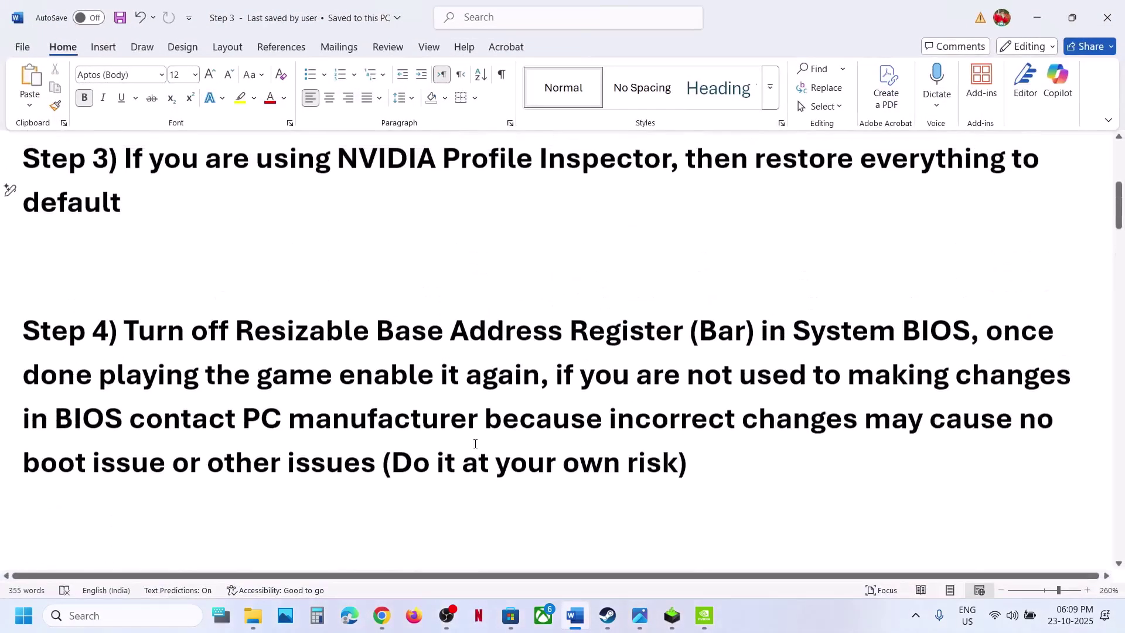
drag(238, 345, 608, 355)
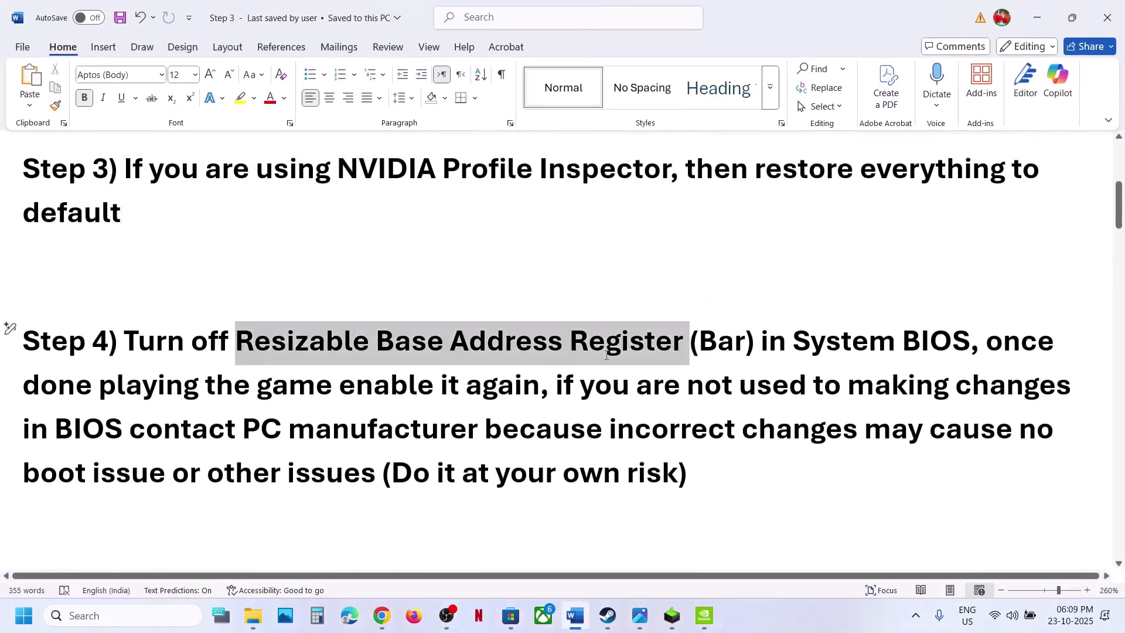
drag(692, 345, 412, 348)
click(973, 346)
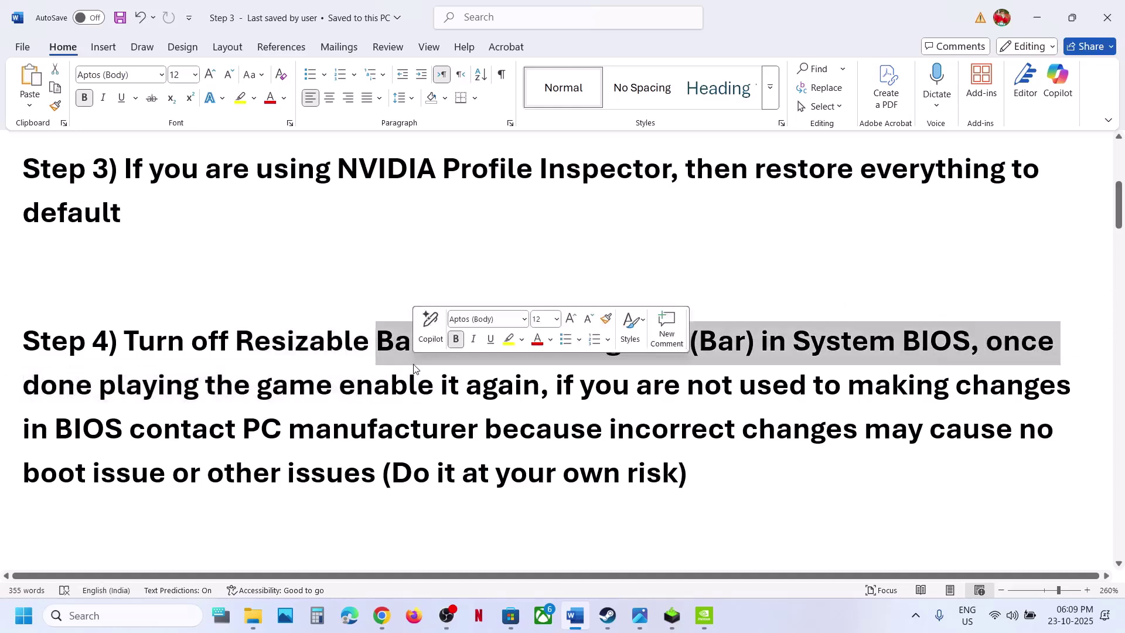
click(412, 351)
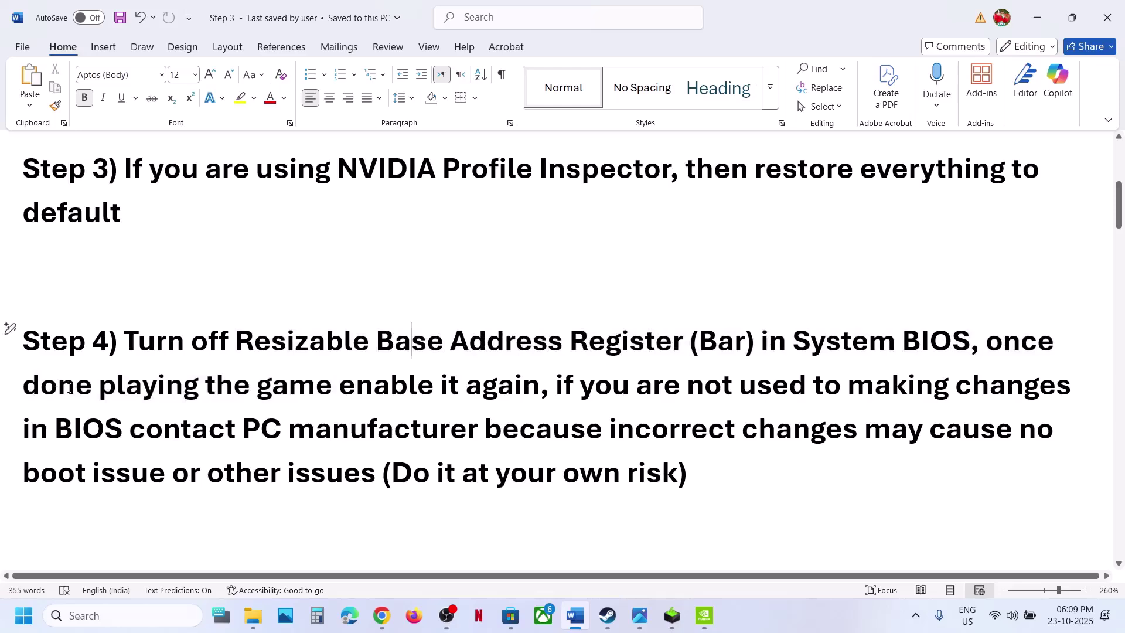
drag(68, 388, 293, 434)
click(502, 394)
drag(245, 465, 678, 471)
click(372, 469)
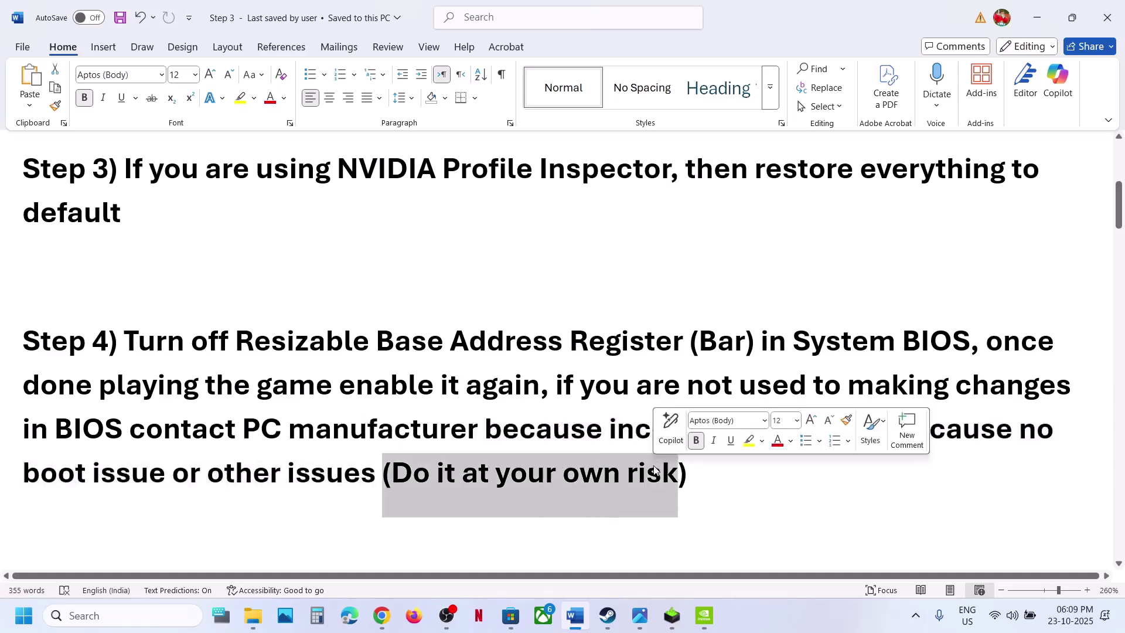
drag(125, 343, 688, 342)
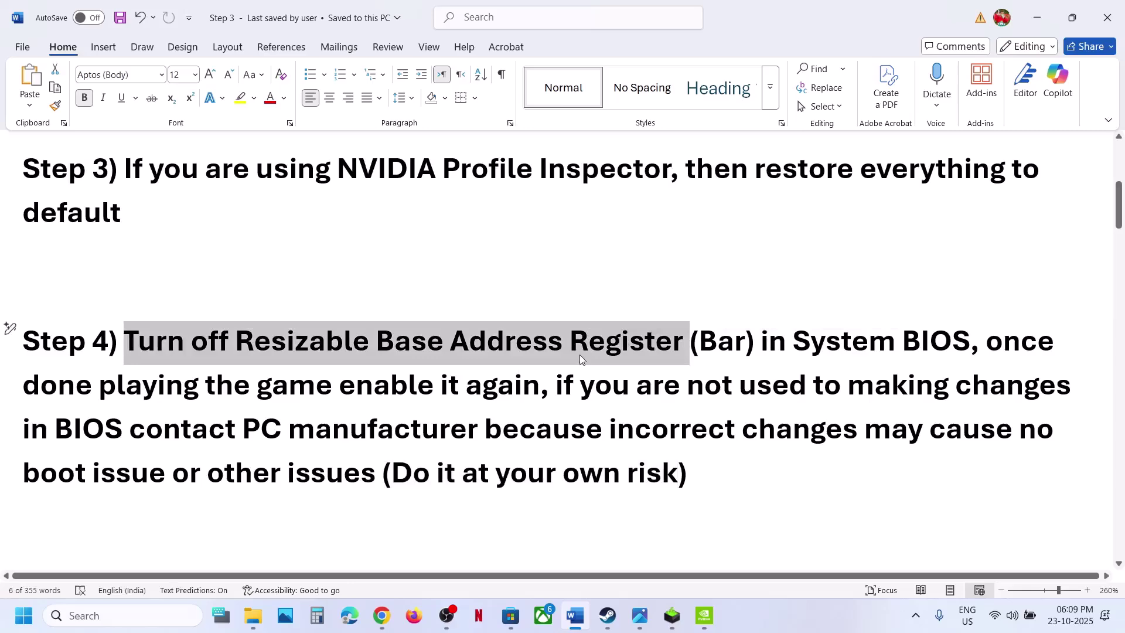
Step: Switch to Windows Settings and open the Recovery page from the advanced Windows Update options
key(super+i)
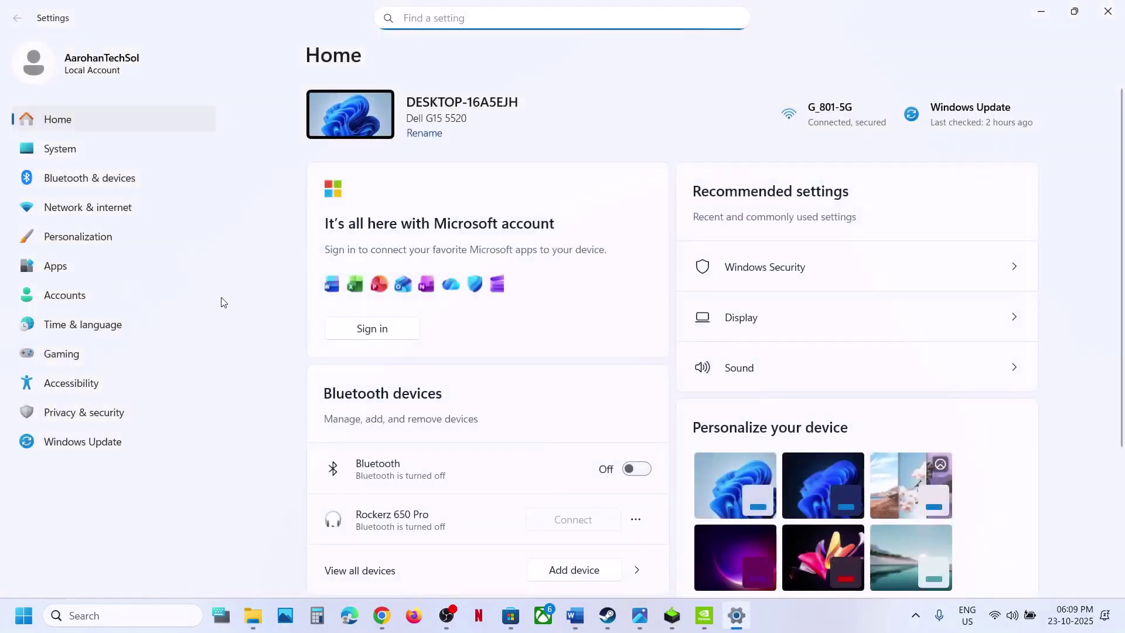
click(110, 442)
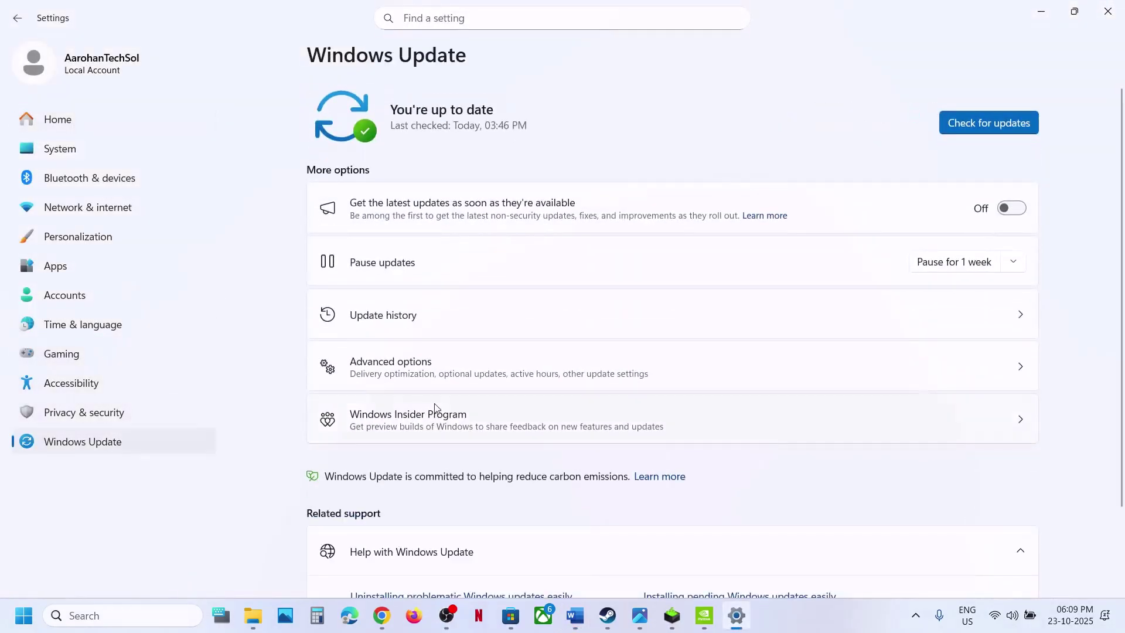
click(434, 367)
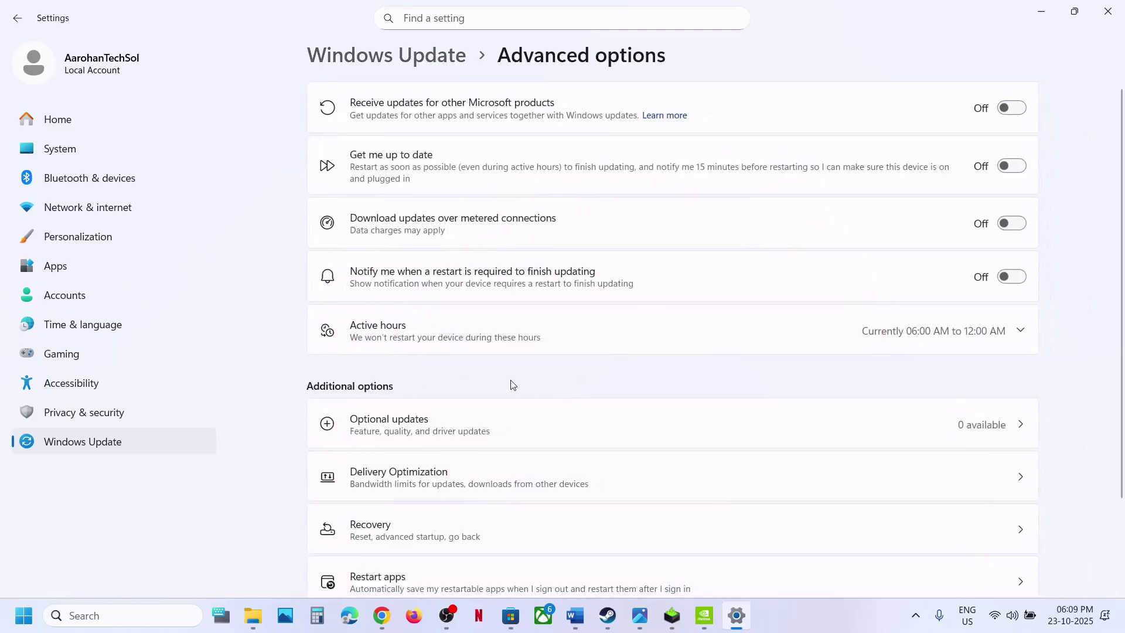
scroll(487, 390, down, 3)
click(412, 419)
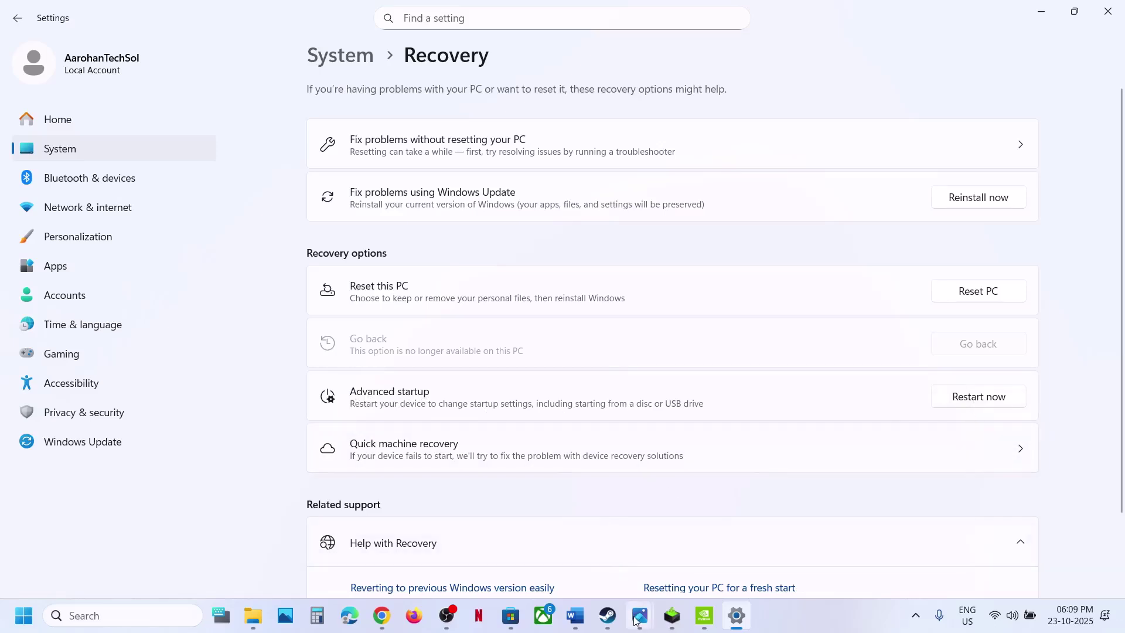
Step: View the recovery screen photos from Choose an option through Troubleshoot to Advanced options, and close the photo viewer
mouse_move(640, 619)
click(634, 549)
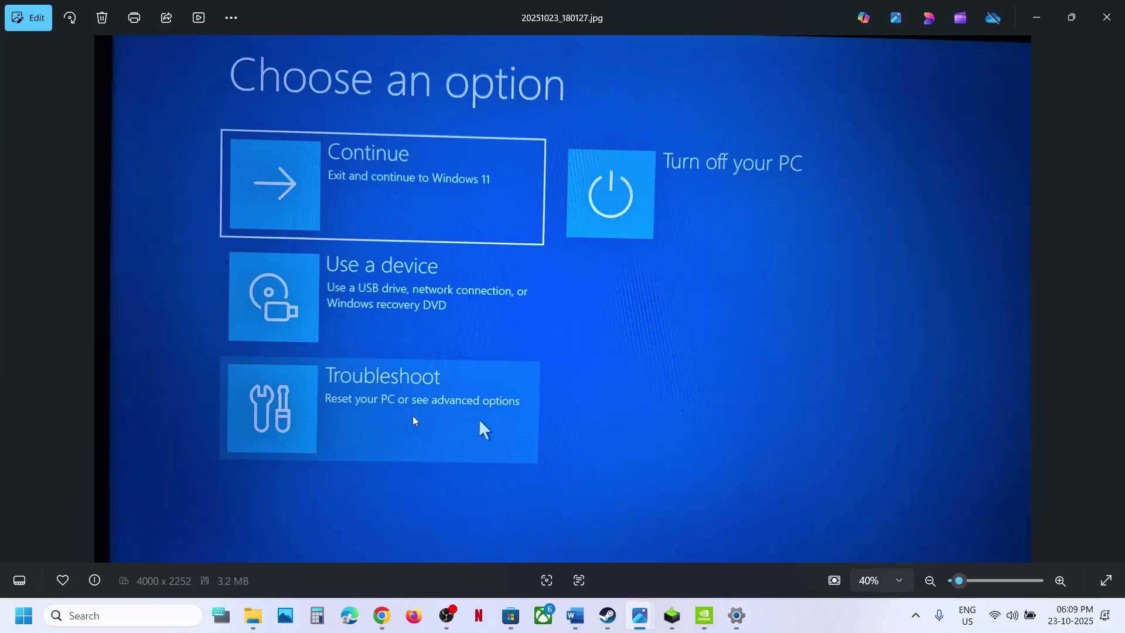
key(Right)
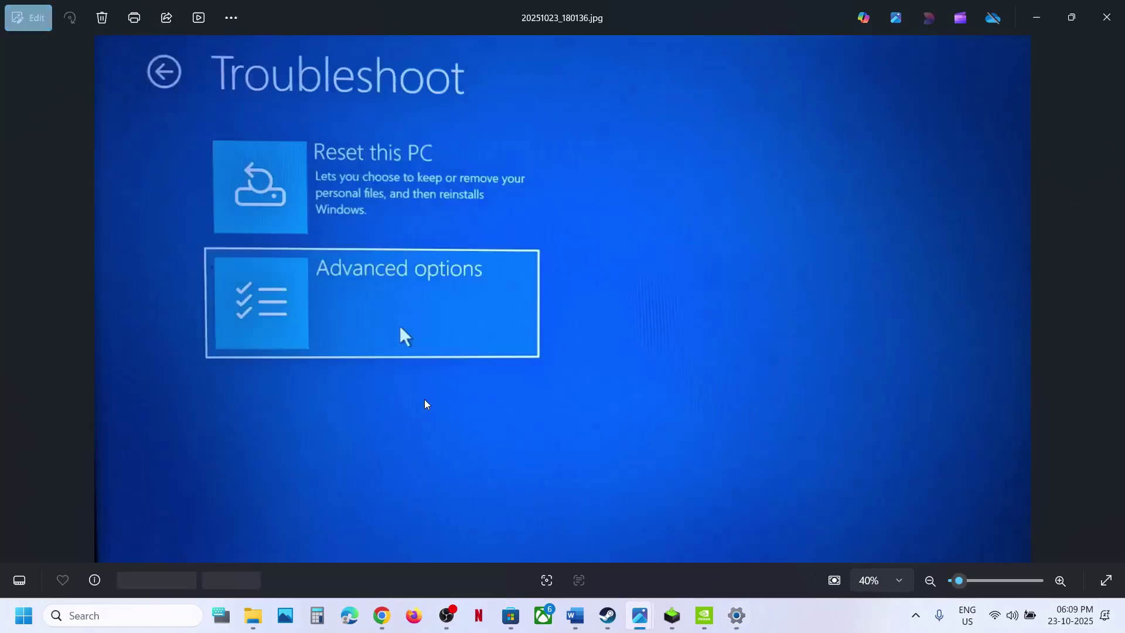
key(Right)
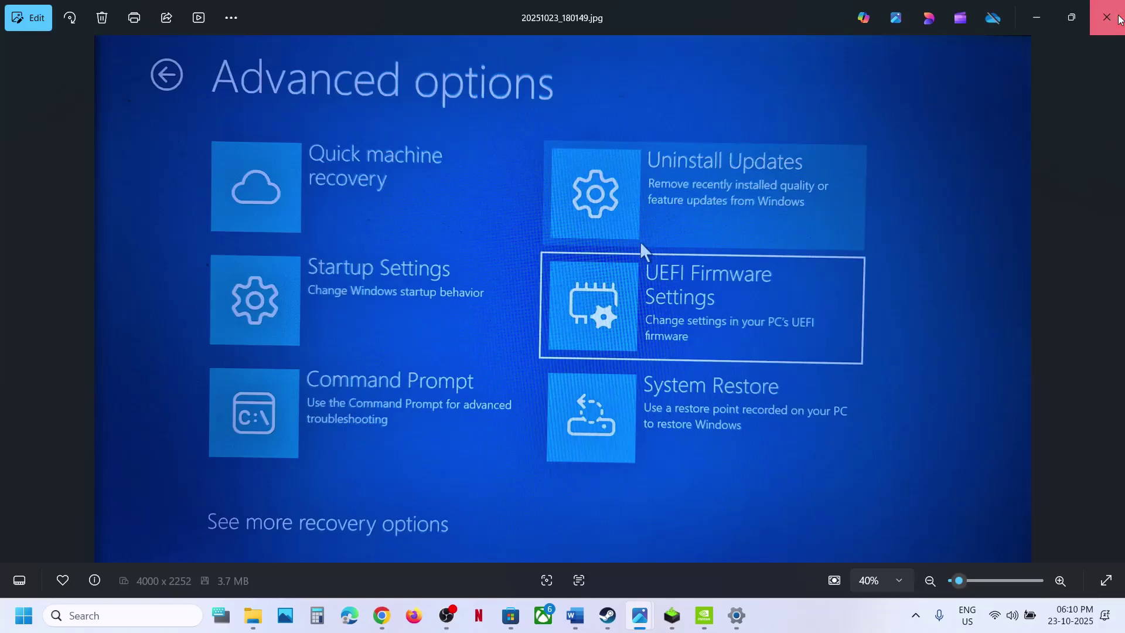
click(1107, 17)
Step: Open BIOS Resizable Bar.jpg and examine the PCIe Resizable Base Address Register setting and the Apply Changes option up close
mouse_move(640, 615)
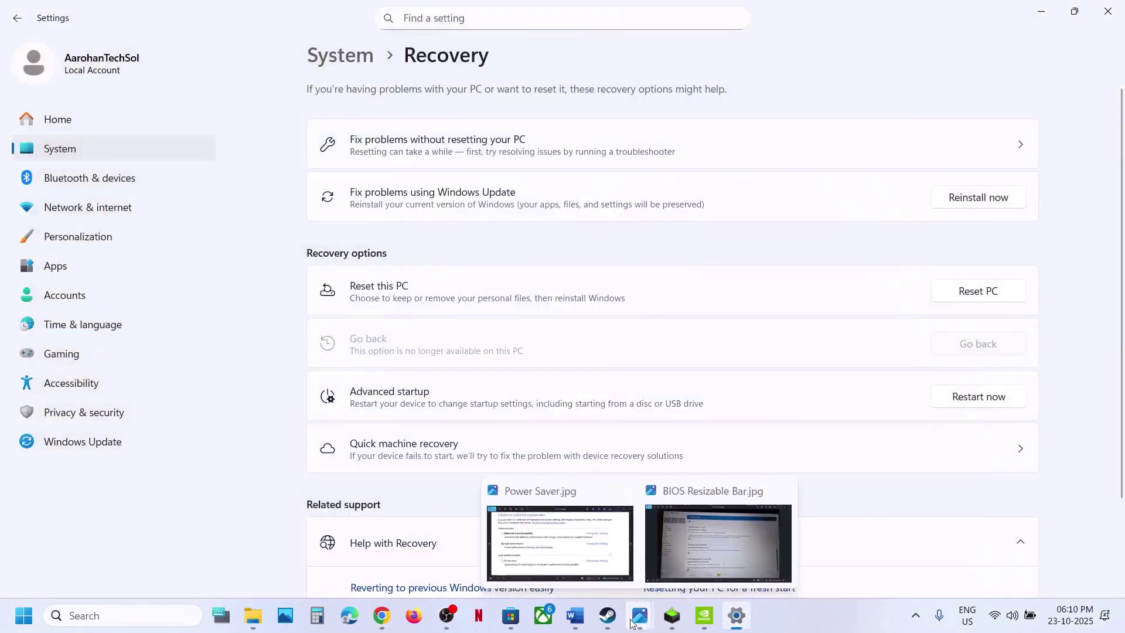
click(692, 550)
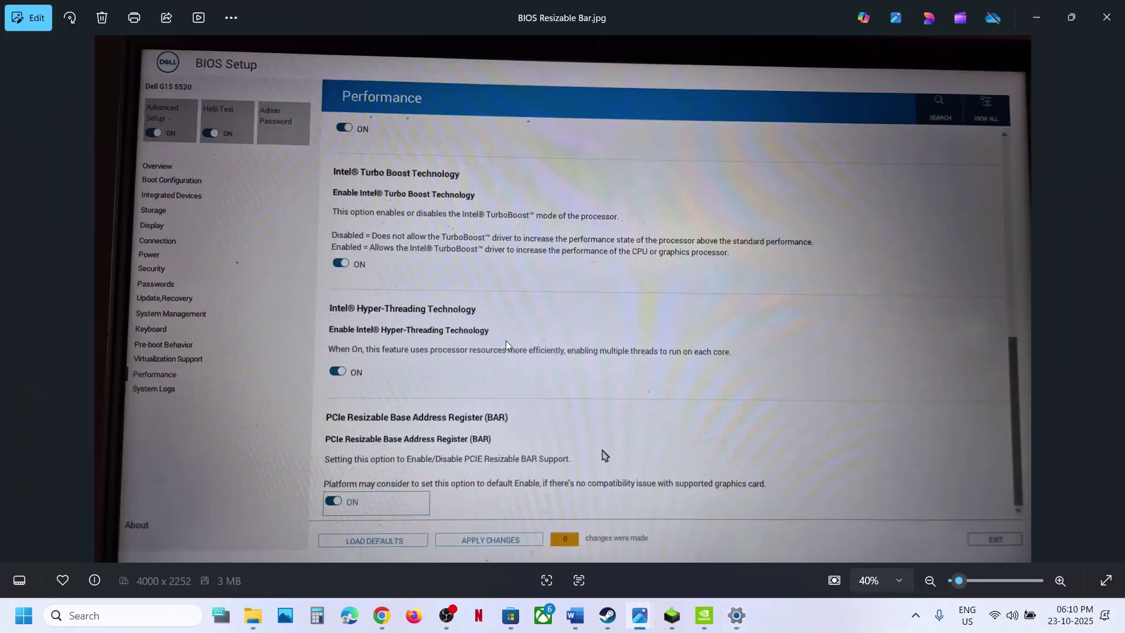
scroll(350, 299, up, 3)
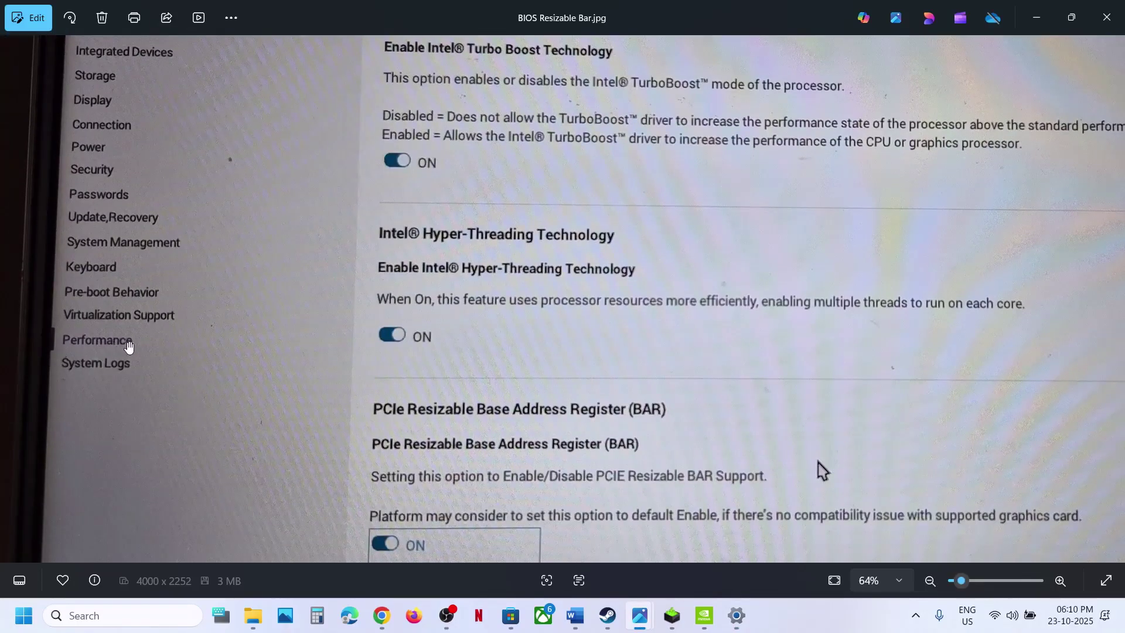
drag(555, 349, 554, 187)
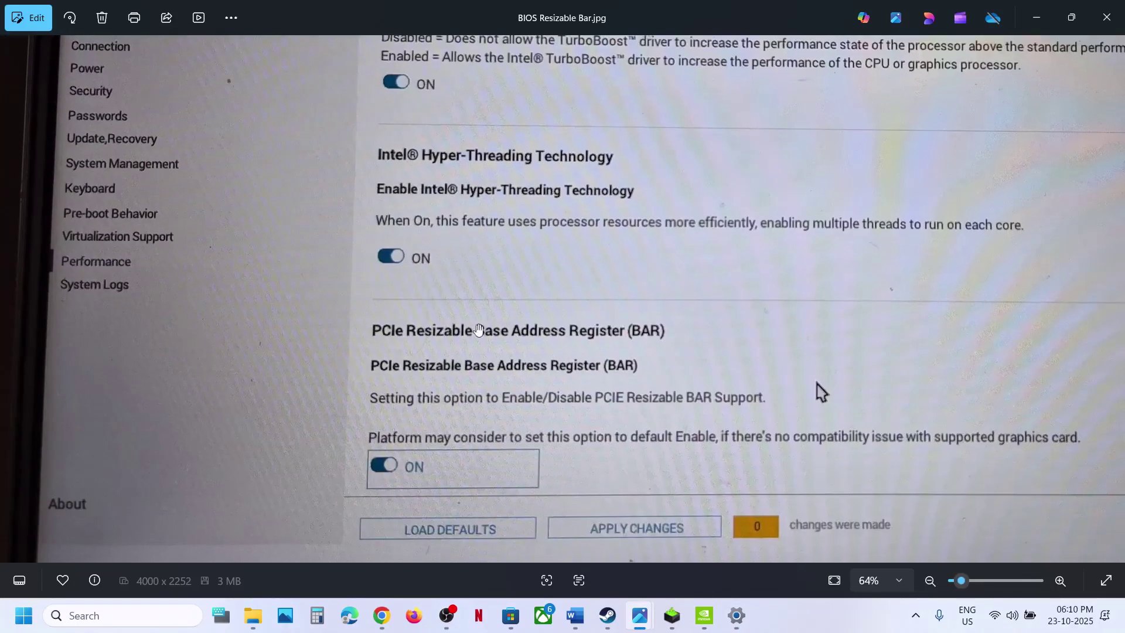
scroll(468, 357, up, 1)
scroll(467, 357, up, 2)
drag(516, 371, 493, 193)
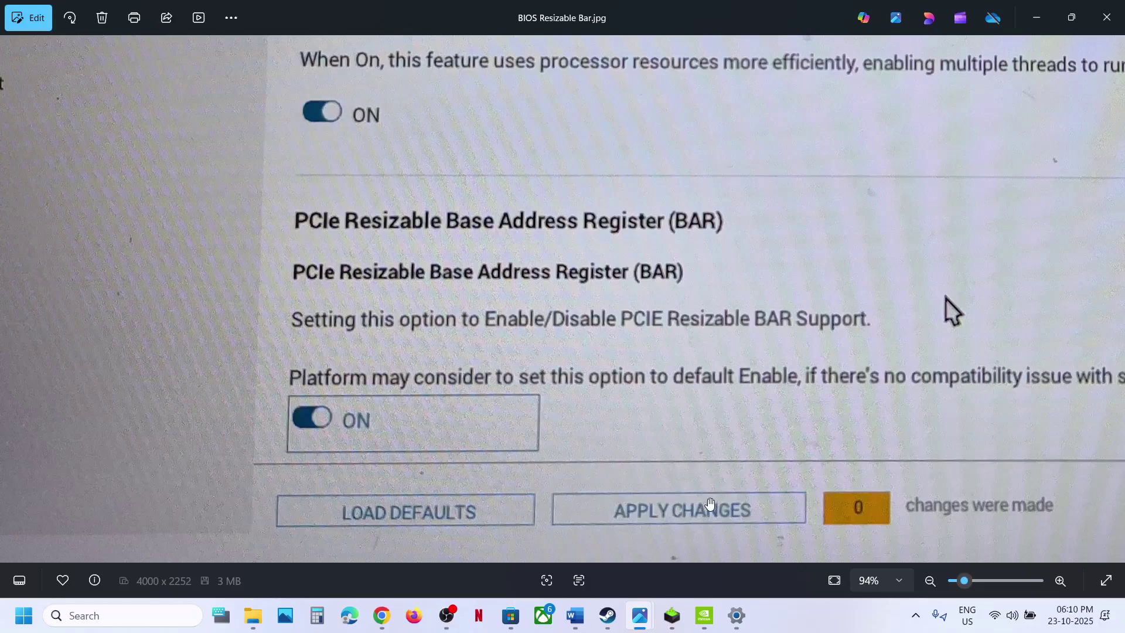
scroll(843, 391, down, 5)
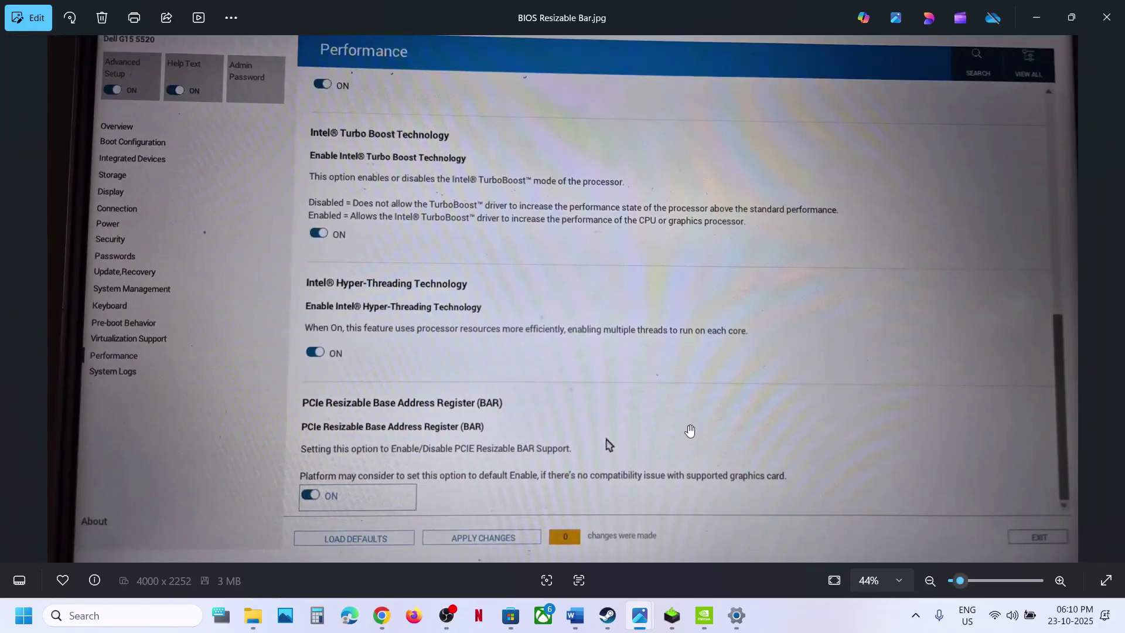
Step: Return to the Word document, read Step 5 about updating System BIOS, and check the laptop's battery charge
mouse_move(608, 617)
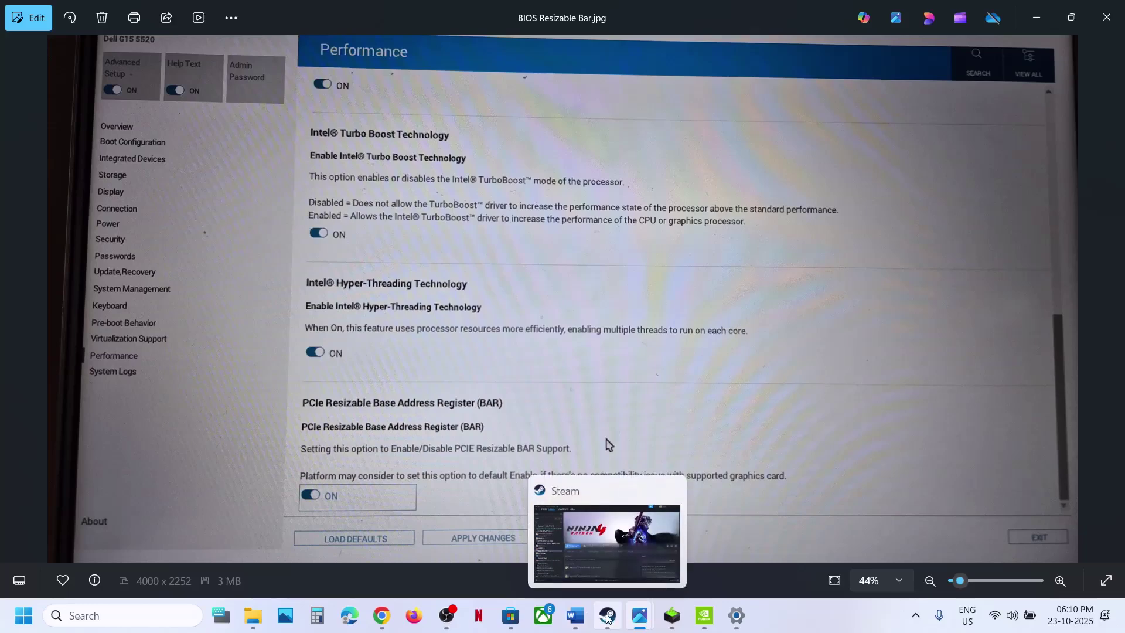
click(575, 615)
scroll(381, 398, down, 3)
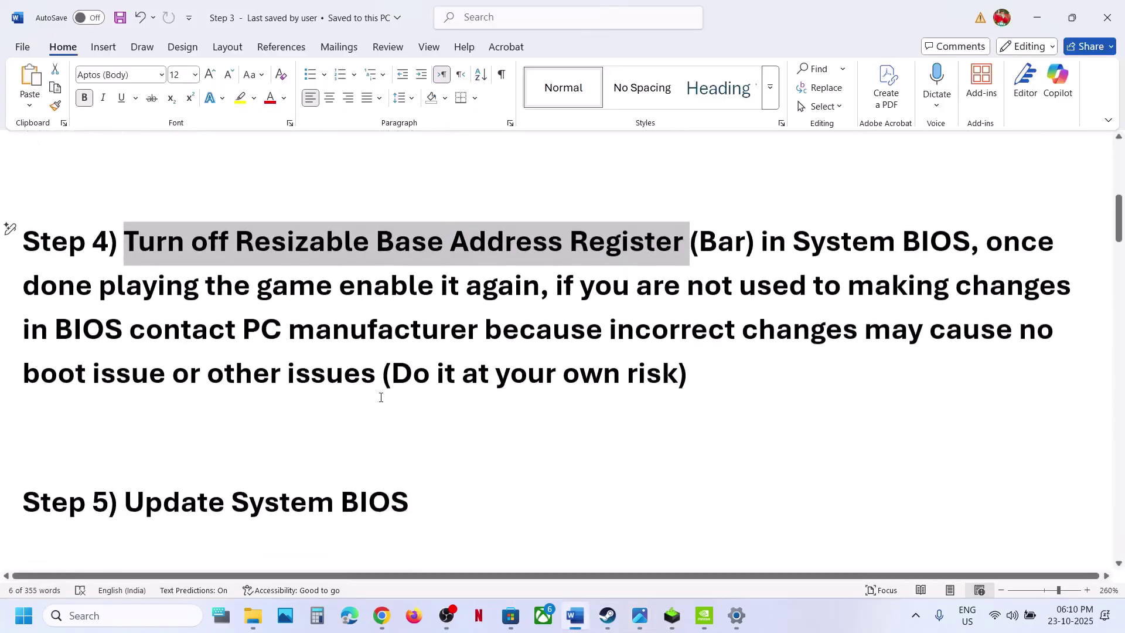
drag(153, 444, 383, 450)
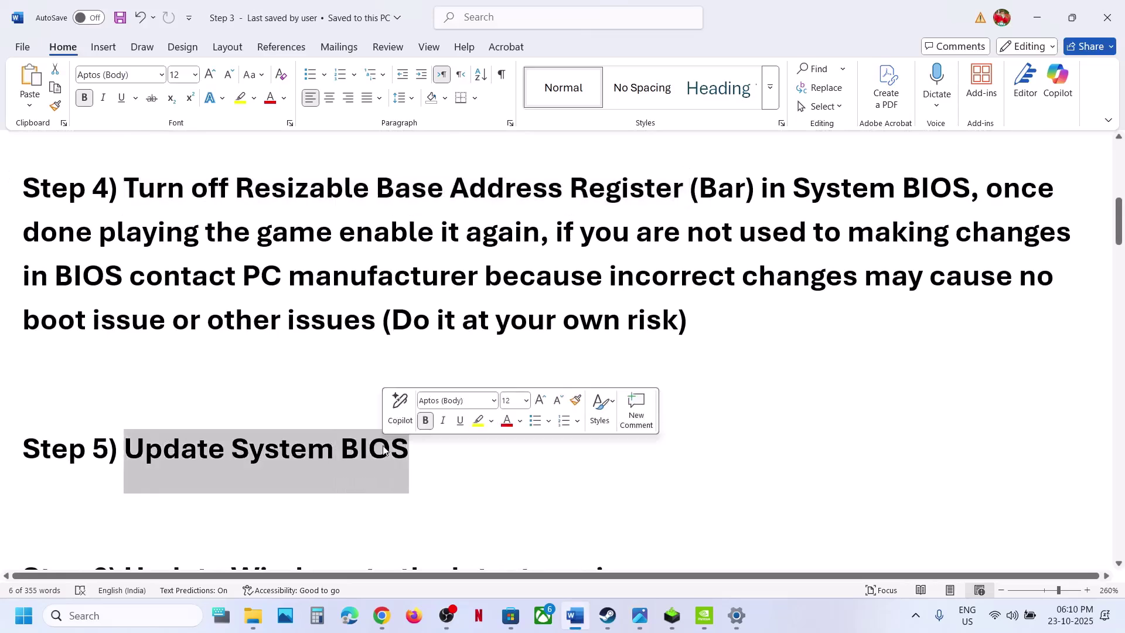
click(195, 460)
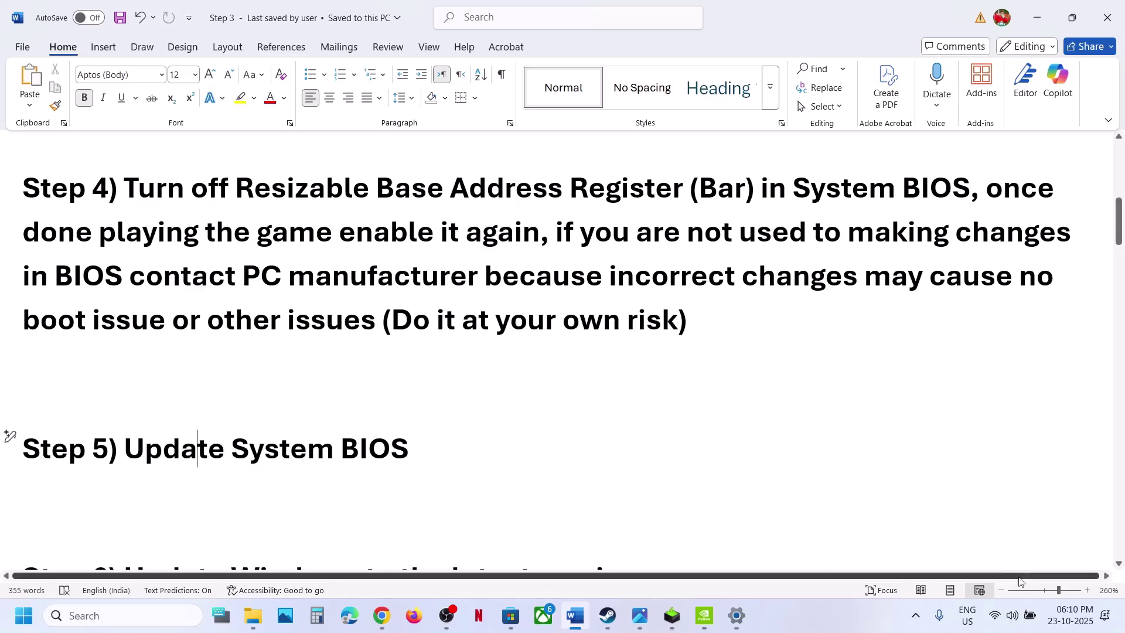
click(1013, 615)
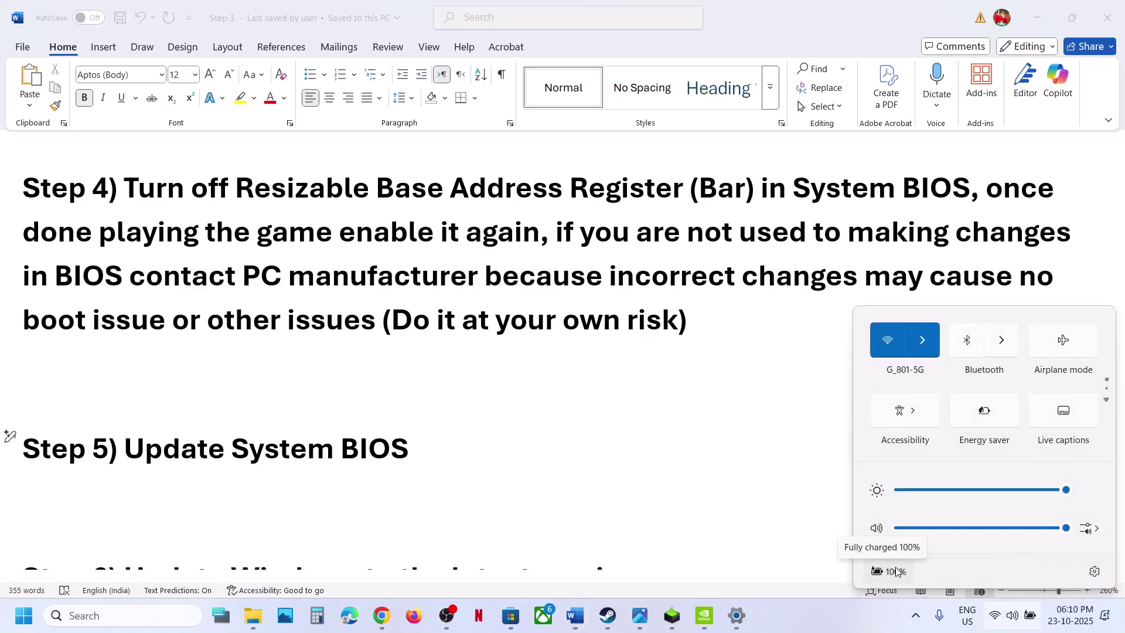
click(423, 447)
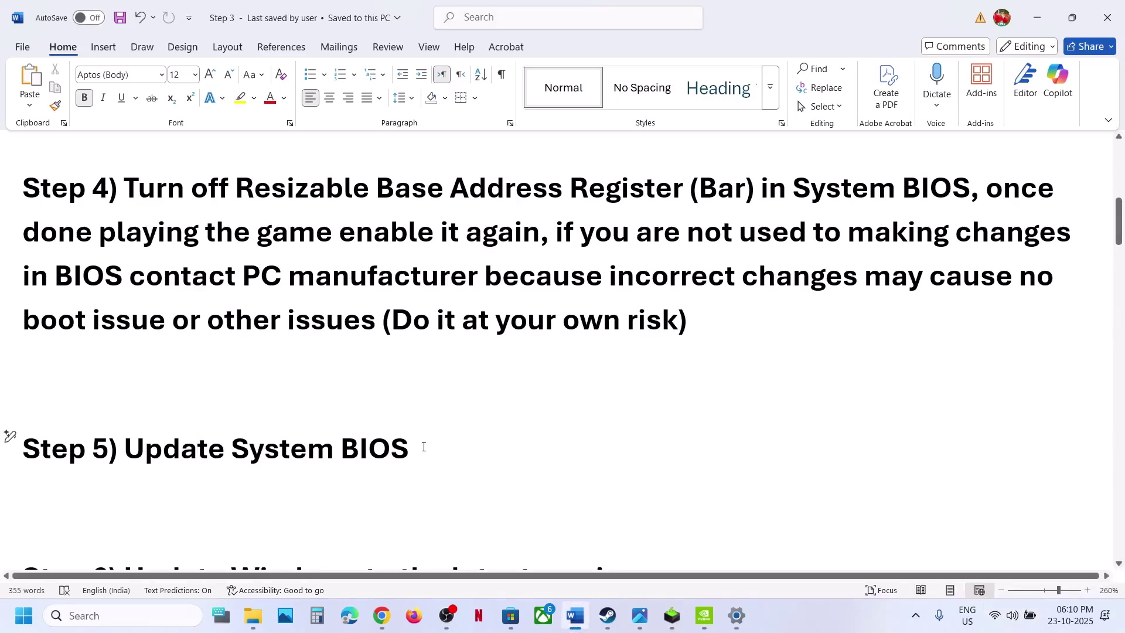
Step: Review Step 6 in the document, check for Windows updates in Settings, and bring up the power options containing Restart
scroll(423, 447, down, 5)
scroll(423, 447, up, 1)
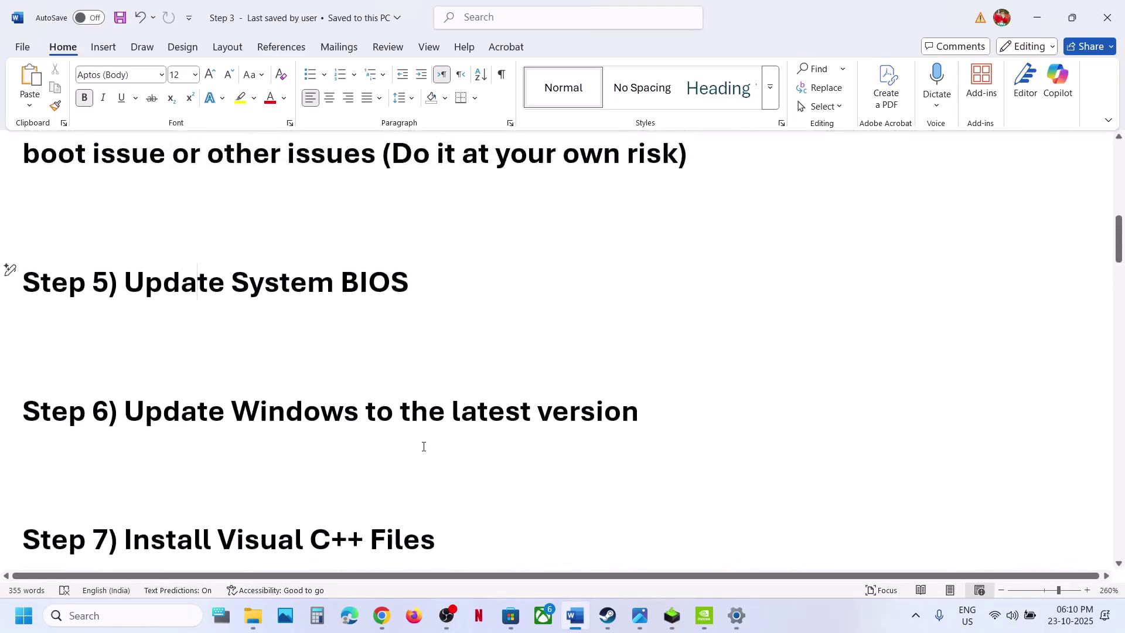
drag(180, 425, 650, 418)
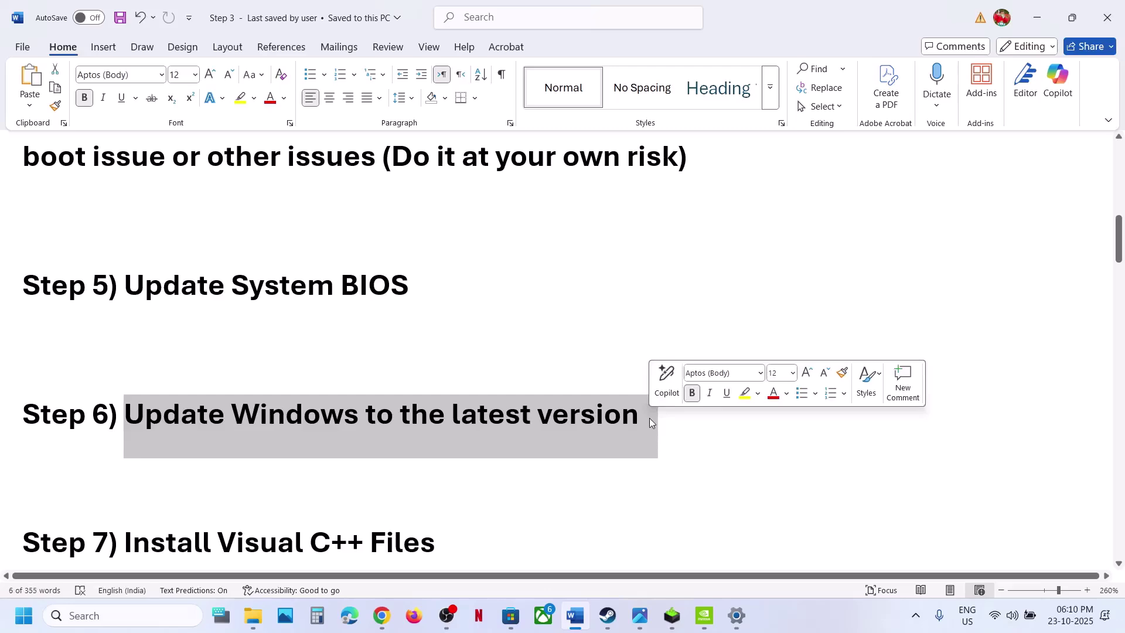
key(alt+Tab)
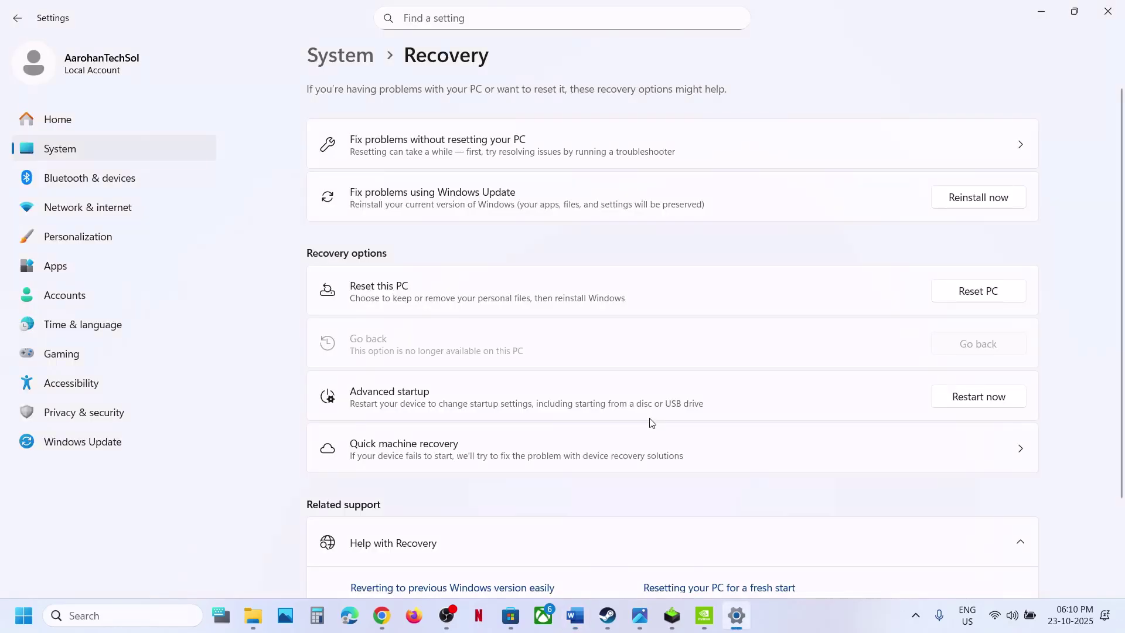
click(158, 448)
click(945, 124)
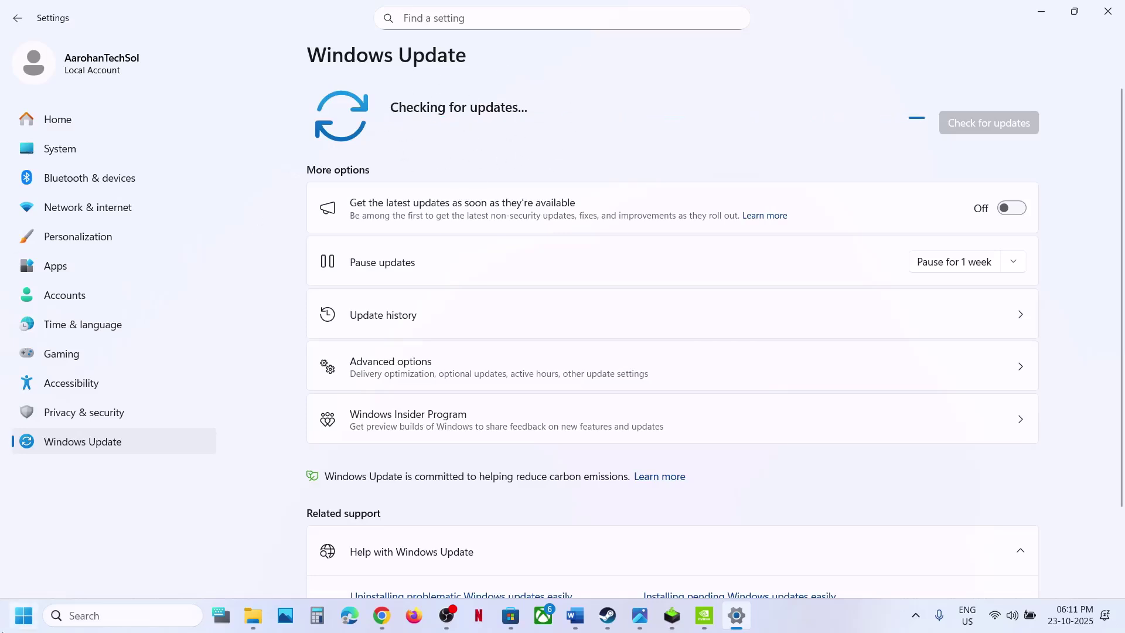
key(super)
click(426, 565)
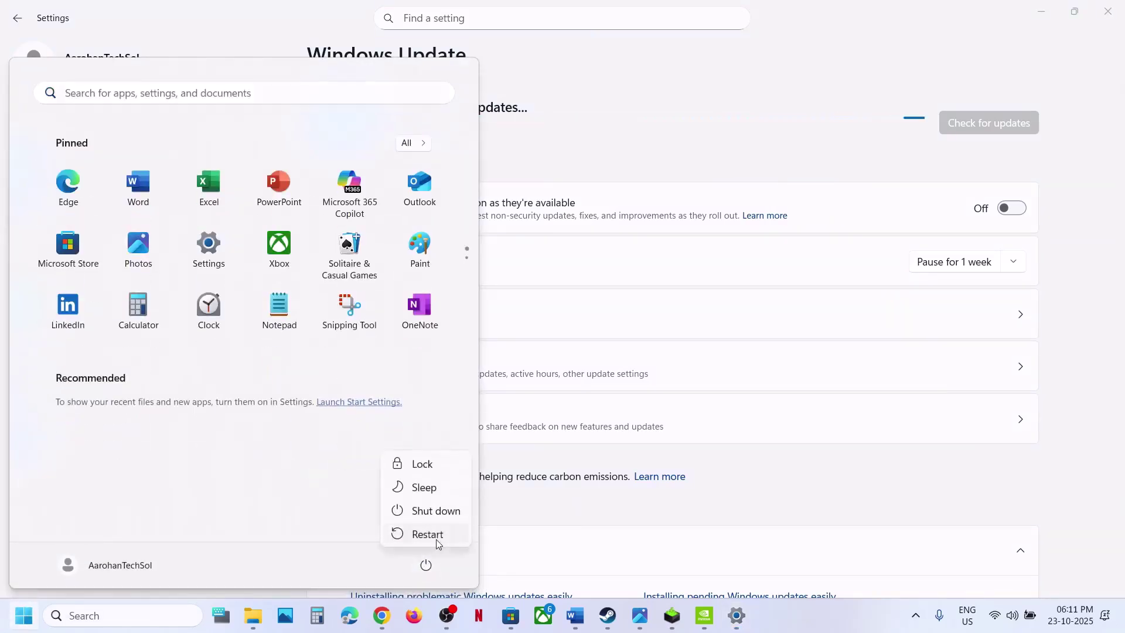
Step: Return to the Word document and open the Microsoft link under Step 7, Install Visual C++ Files
click(587, 619)
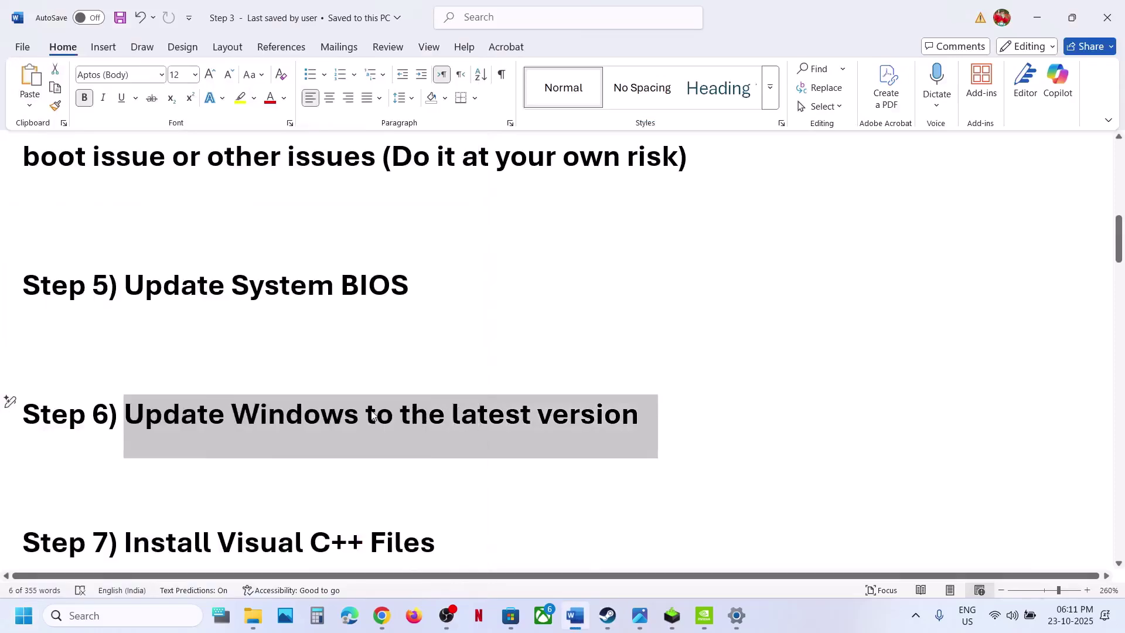
scroll(375, 408, down, 3)
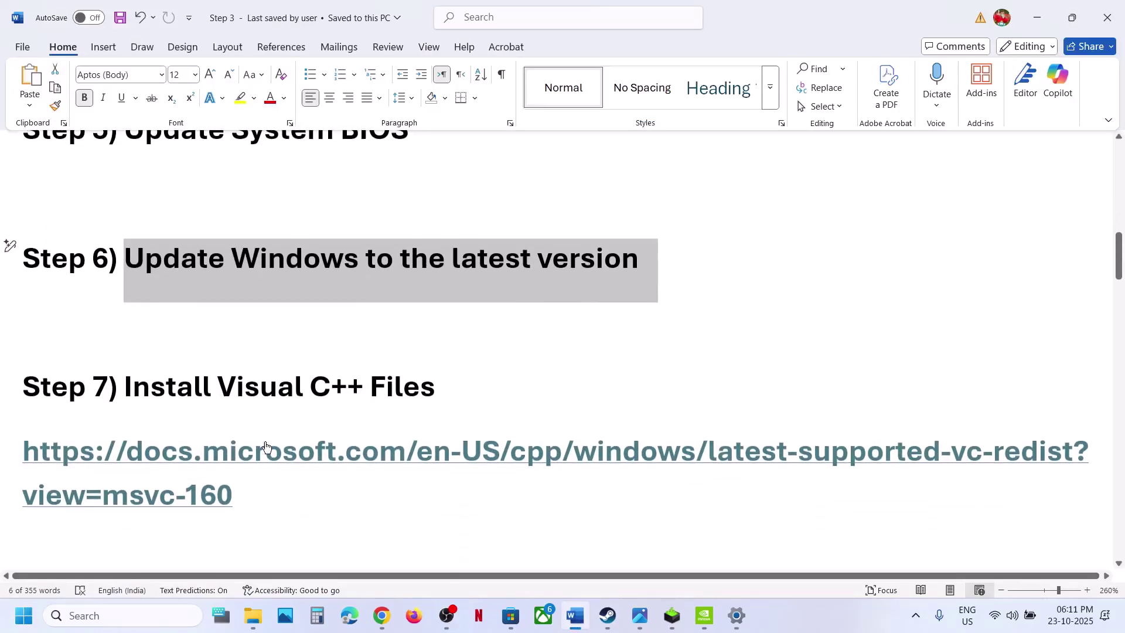
ctrl+click(206, 462)
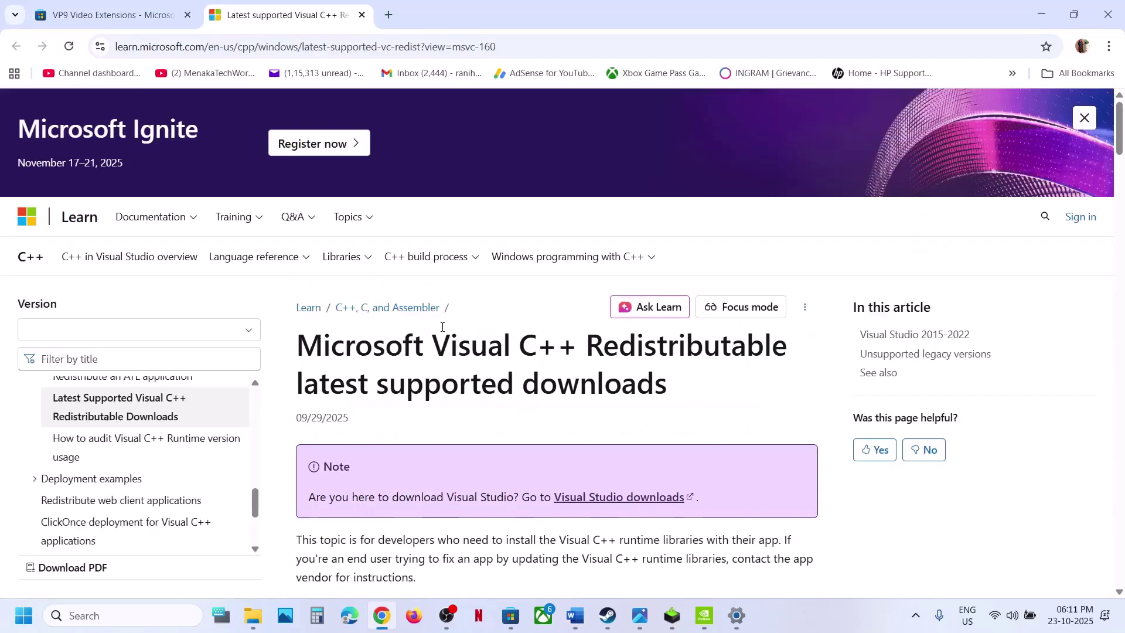
Step: Download the X86 Visual C++ Redistributable from the Latest supported redistributable version table
scroll(475, 364, down, 12)
scroll(475, 364, down, 7)
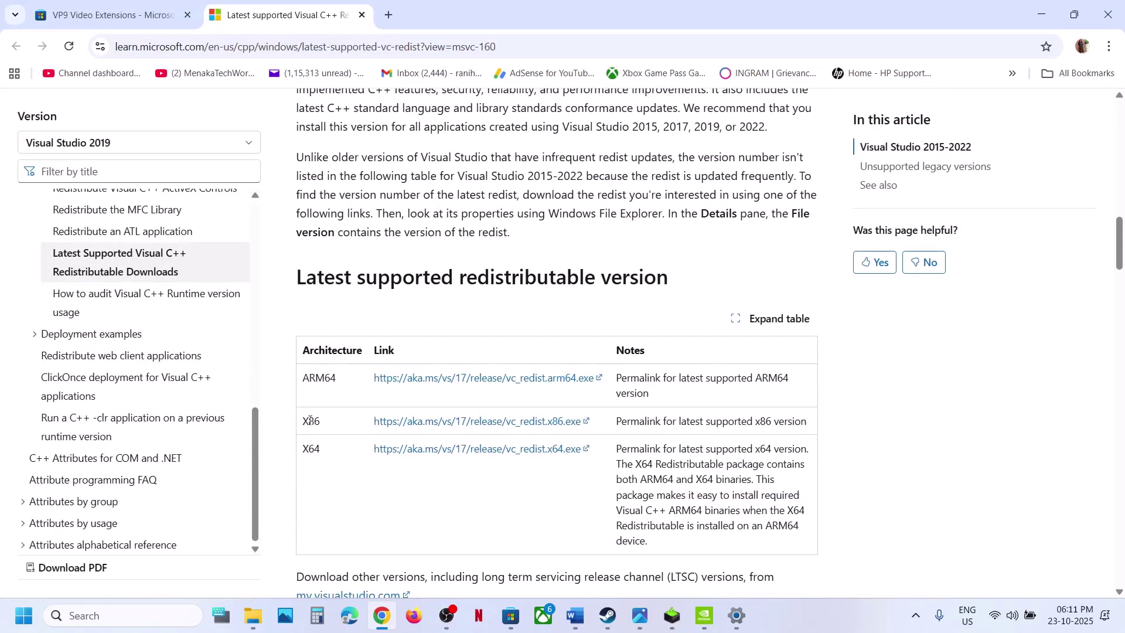
drag(306, 420, 574, 455)
click(576, 455)
click(475, 420)
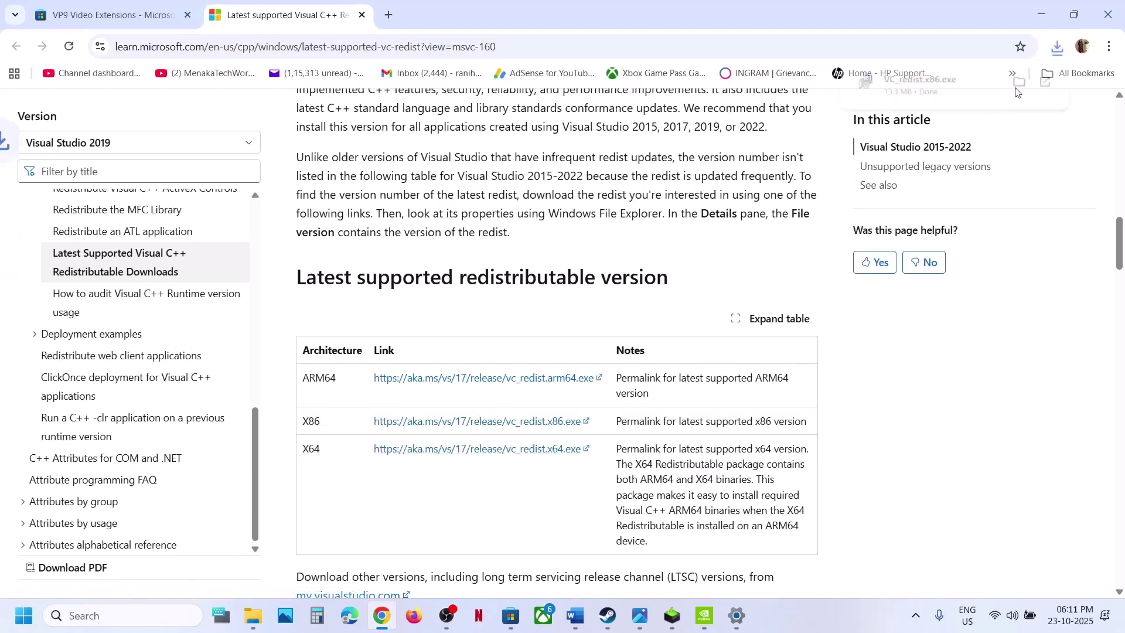
Step: Run the downloaded VC_redist.x86.exe and start a repair of the x86 Redistributable, allowing it to make changes to the device
click(938, 92)
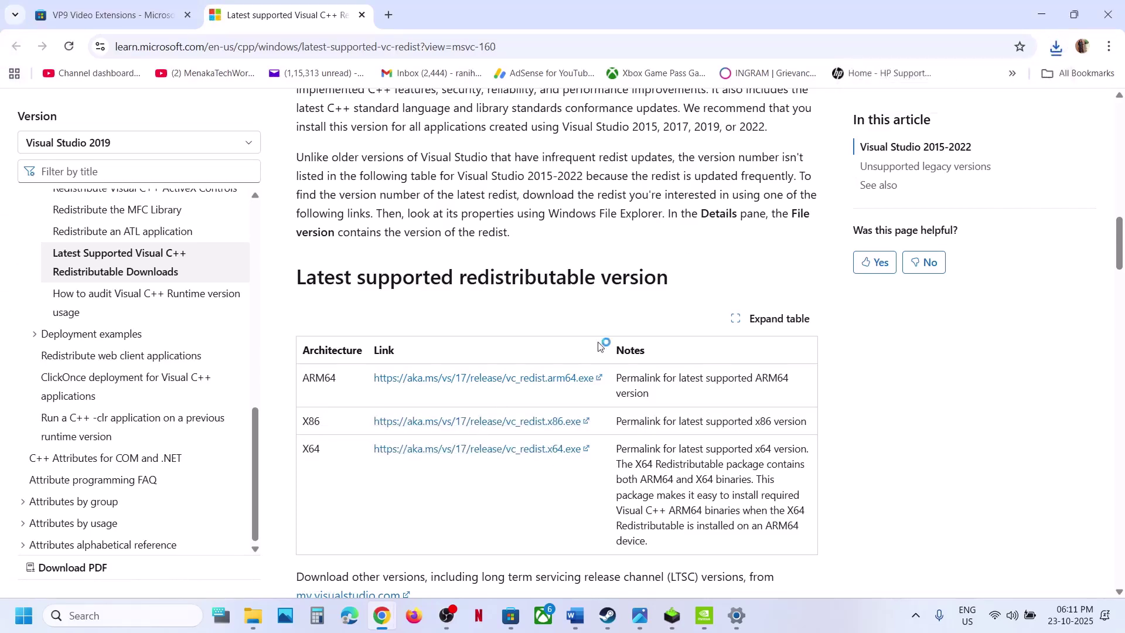
click(580, 386)
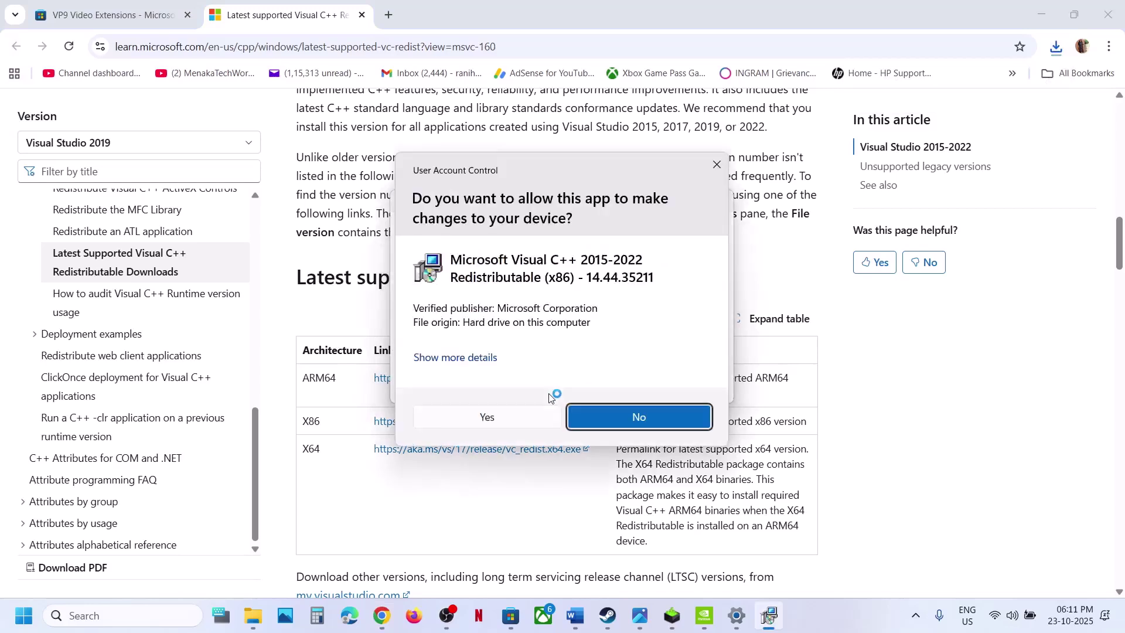
click(504, 426)
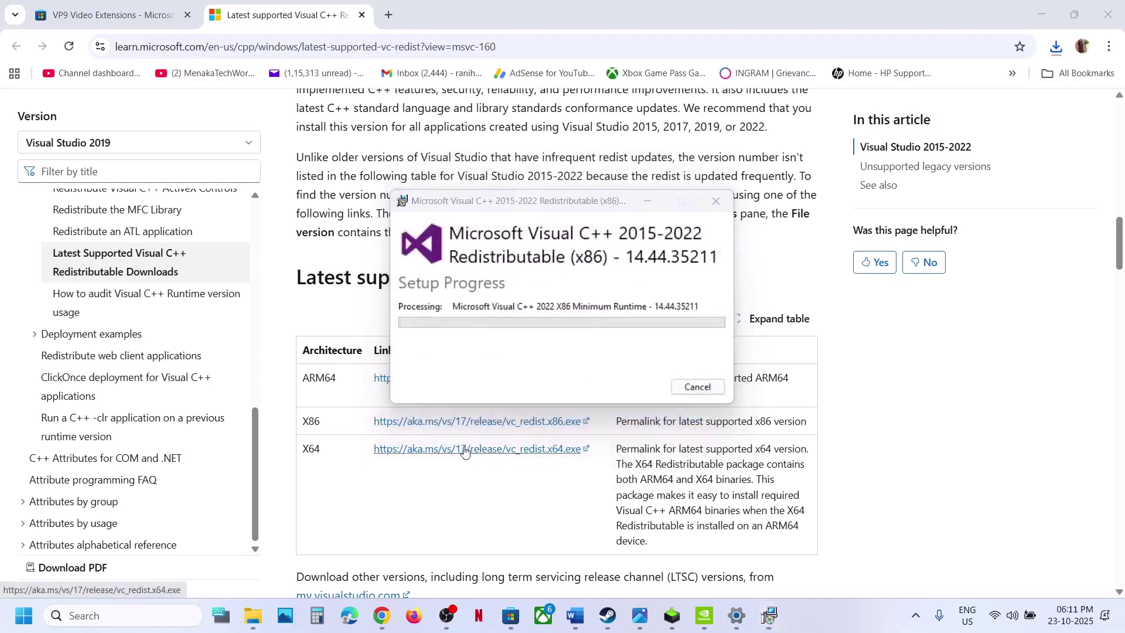
Step: Download the X64 Visual C++ Redistributable, run it and start a repair, allowing it to make changes to the device
drag(350, 455, 413, 452)
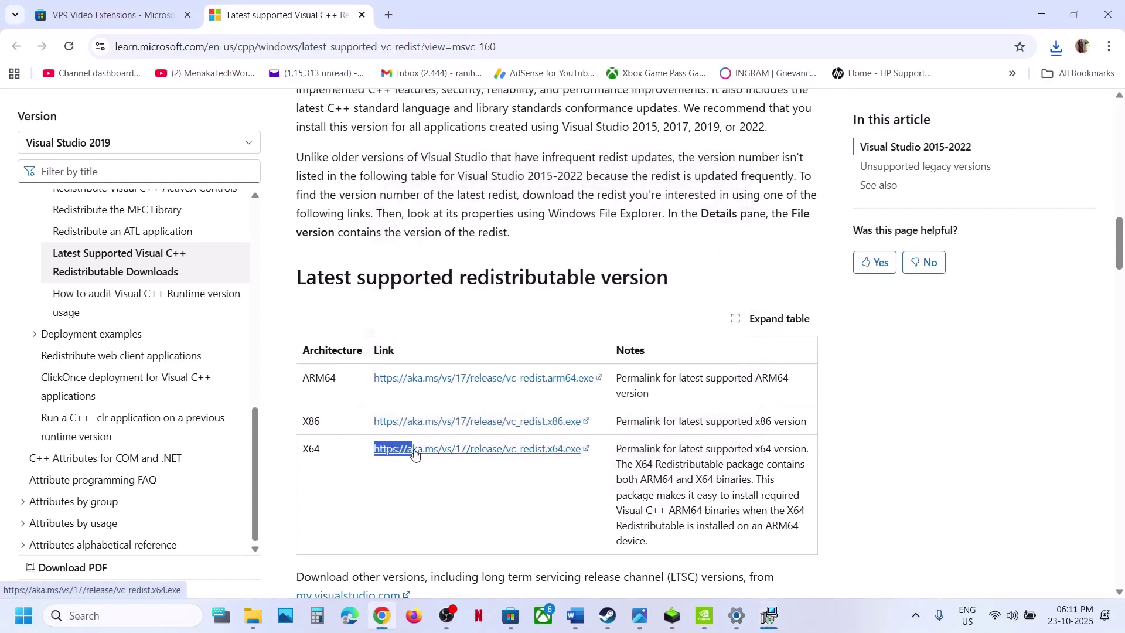
click(1056, 46)
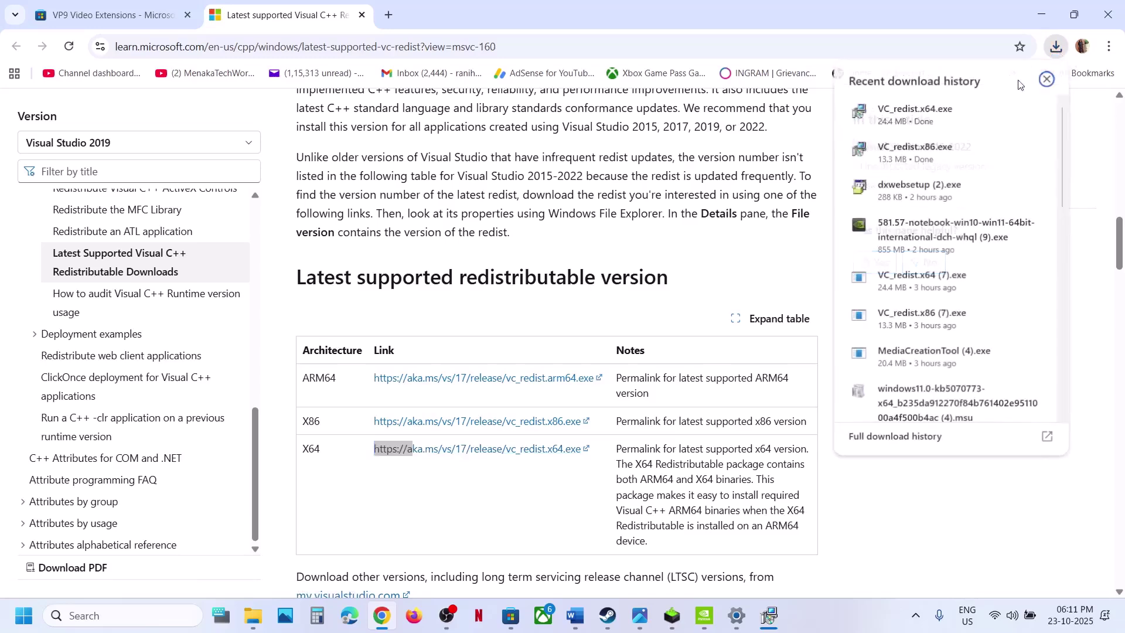
click(917, 123)
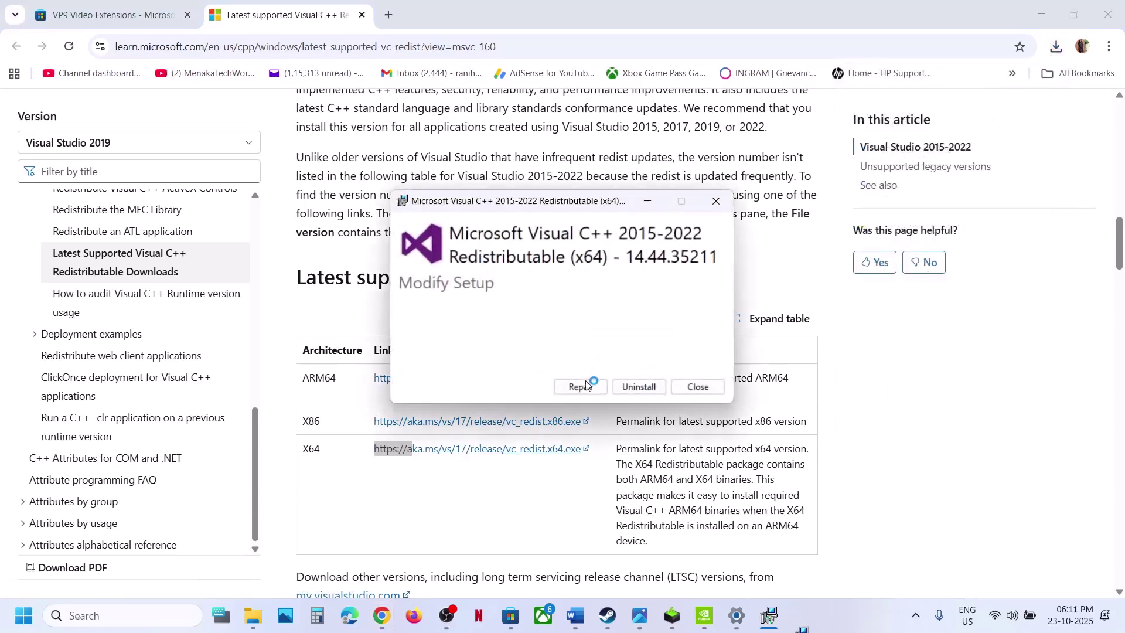
click(584, 386)
click(493, 420)
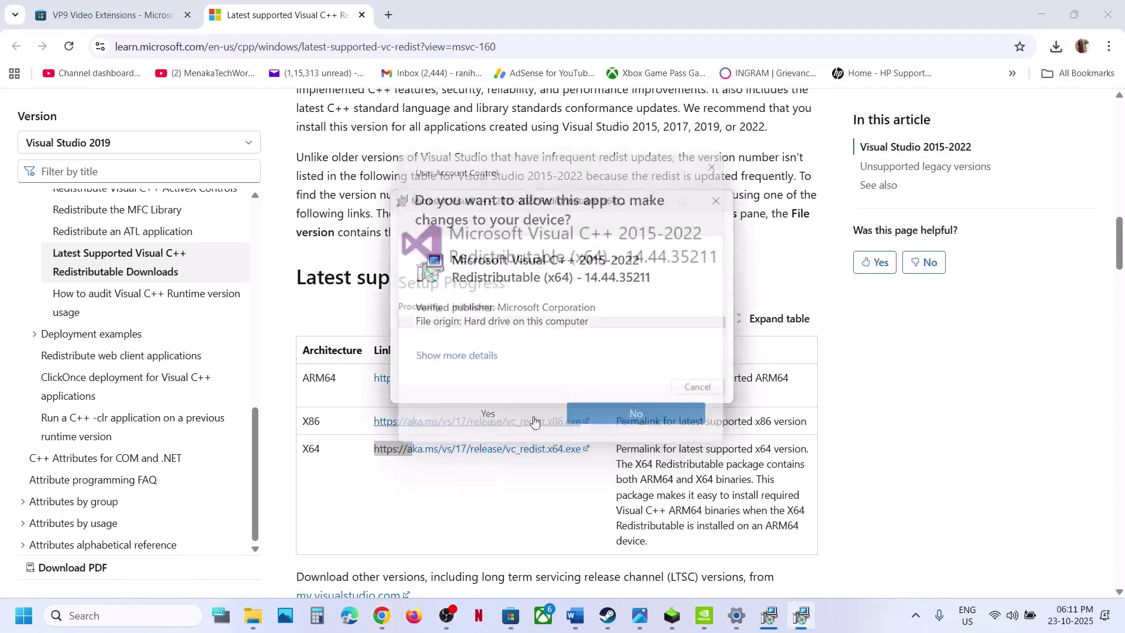
Step: Move the x86 setup window aside and close both the x64 and x86 Redistributable setup windows
click(769, 615)
drag(615, 202, 269, 249)
click(685, 372)
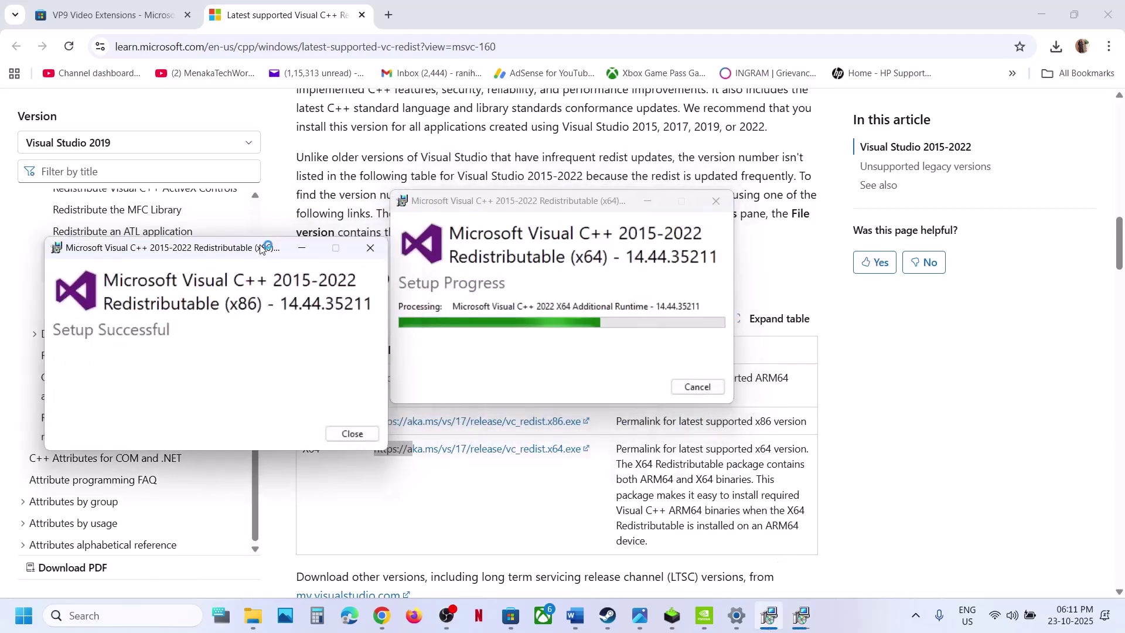
click(698, 387)
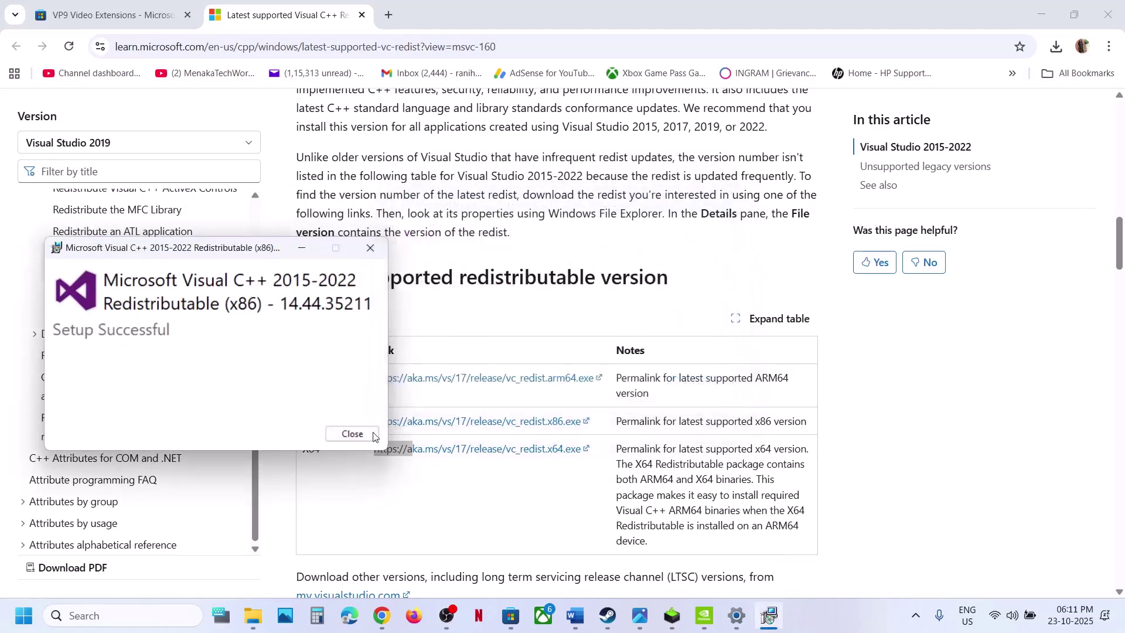
click(352, 434)
Step: Bring up the Windows power options and dismiss them without restarting
click(24, 615)
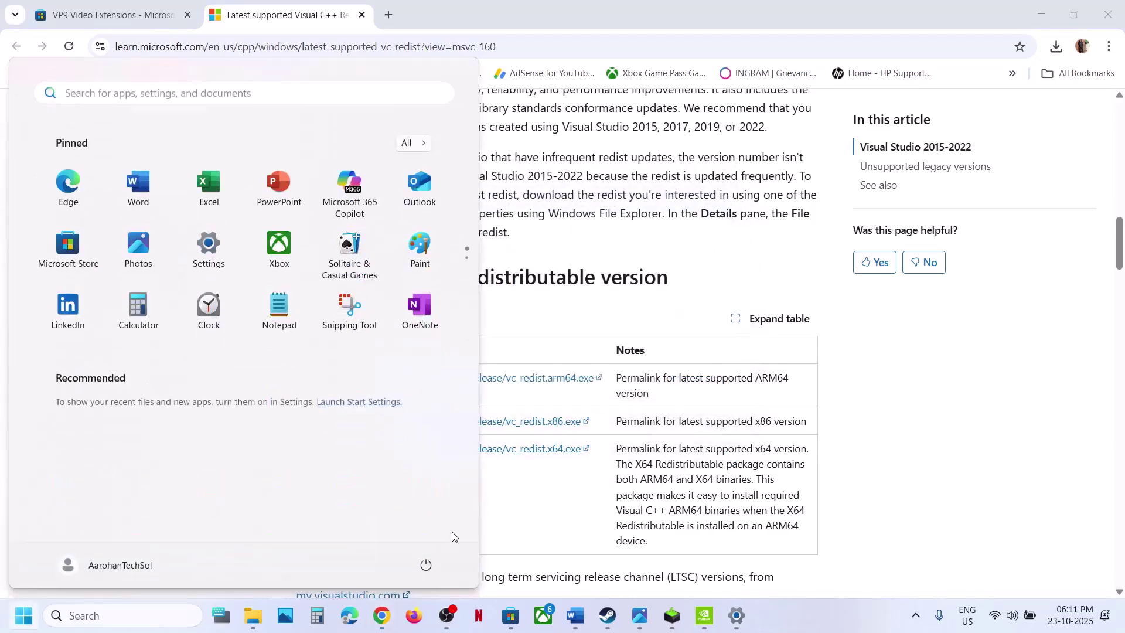
click(427, 566)
click(522, 518)
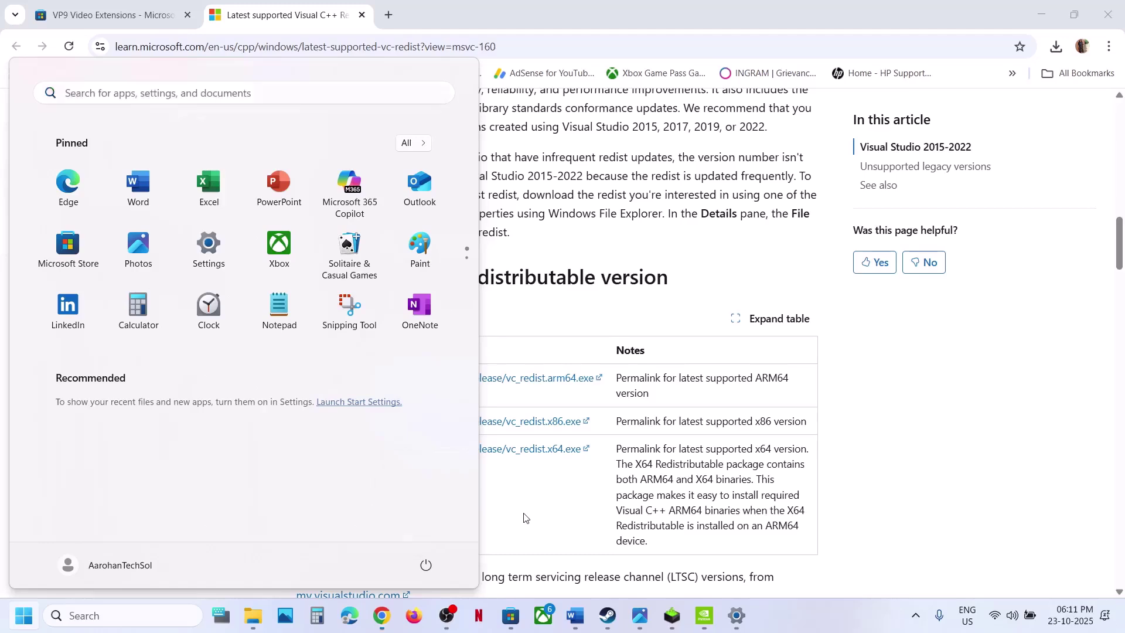
click(523, 517)
Step: Return to the Word document and select "from the game installation folder," in Step 8
click(575, 616)
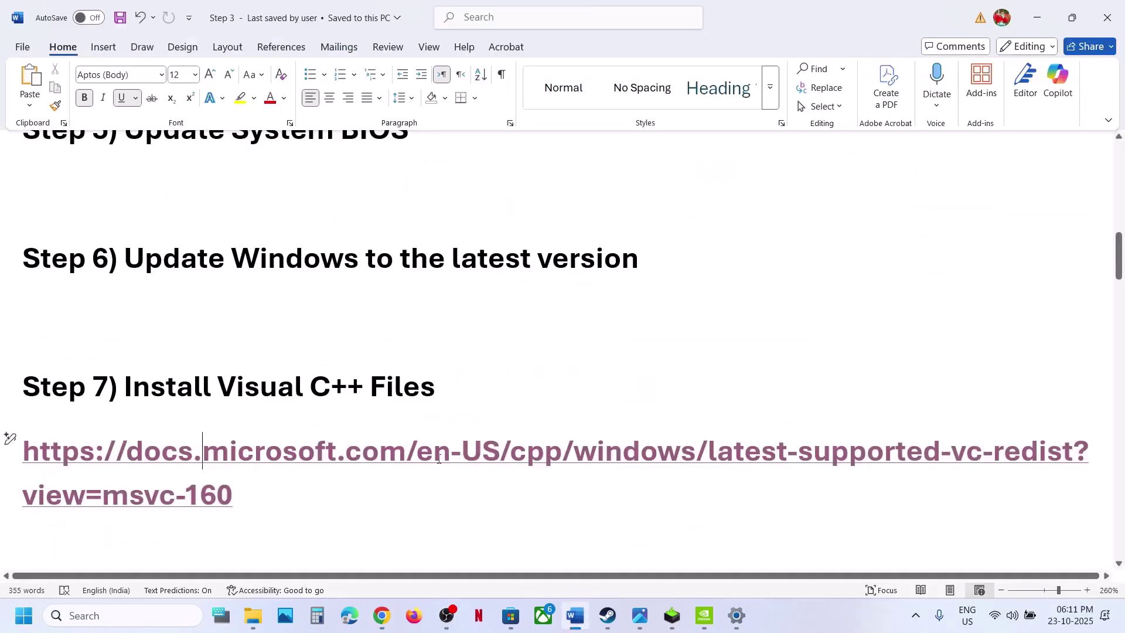
scroll(439, 459, down, 4)
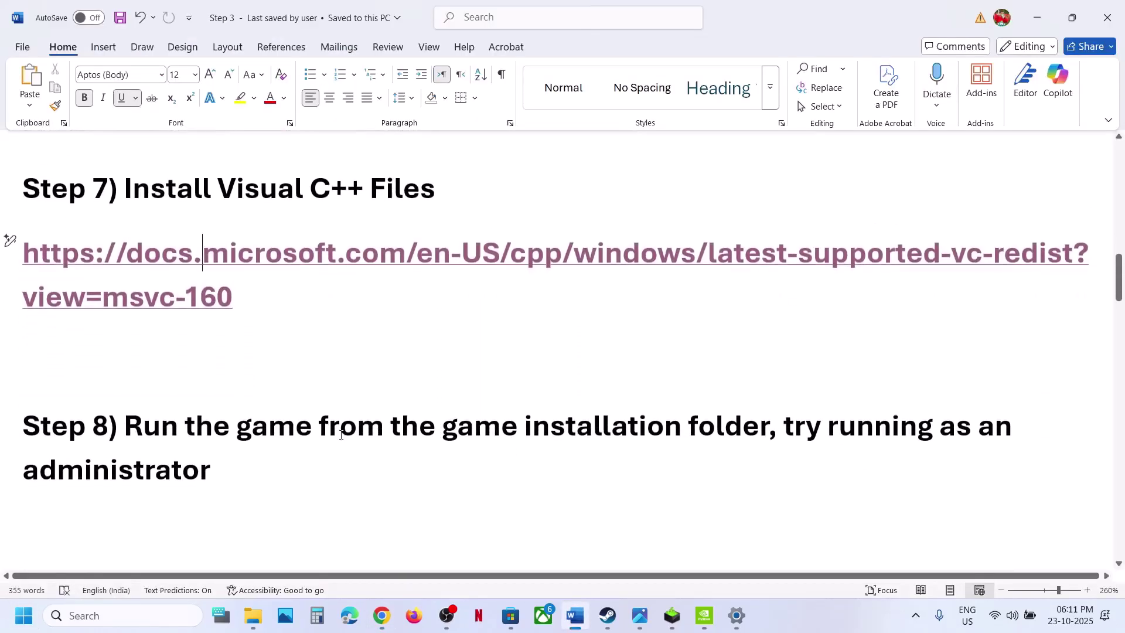
drag(341, 435, 783, 439)
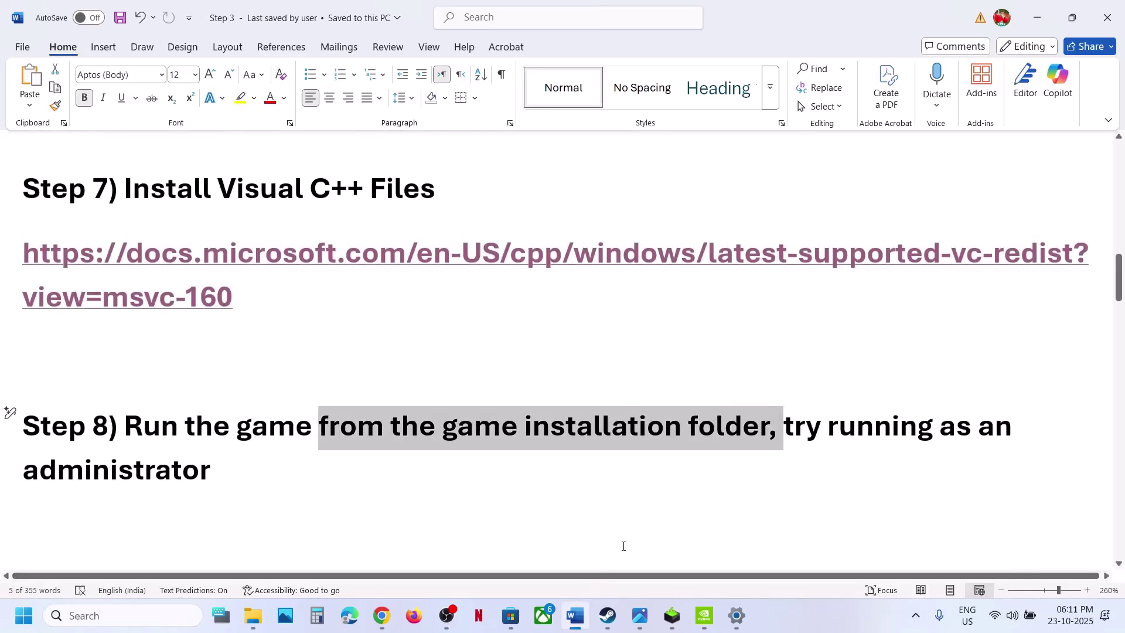
Step: Switch to Steam and browse the local files of Ninja Gaiden 4 to open its installation folder
click(608, 615)
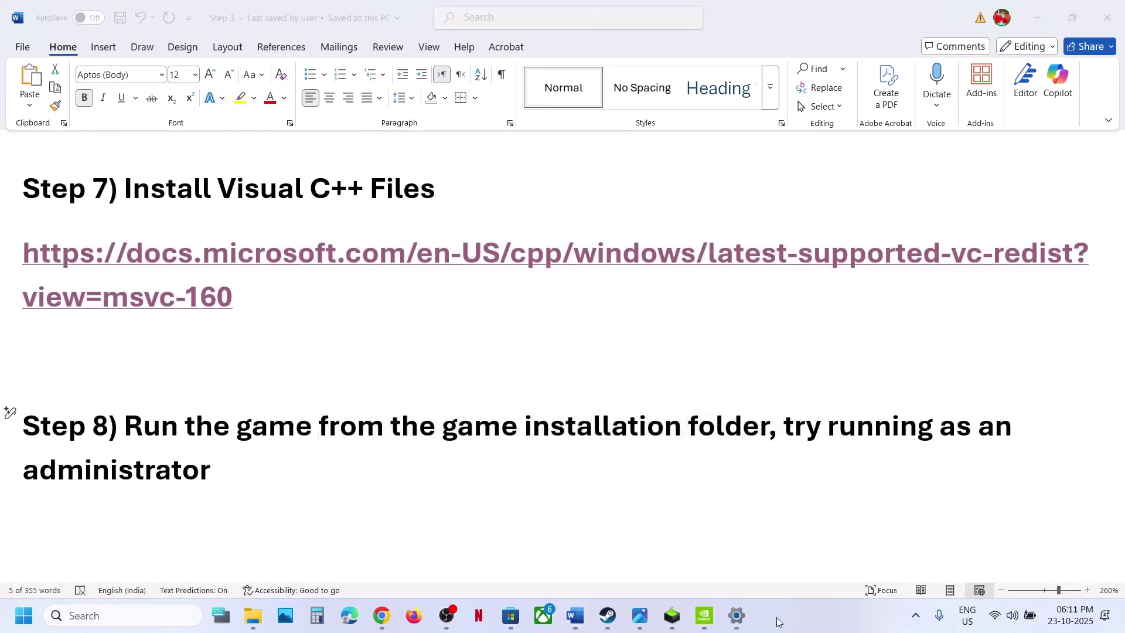
scroll(154, 439, down, 2)
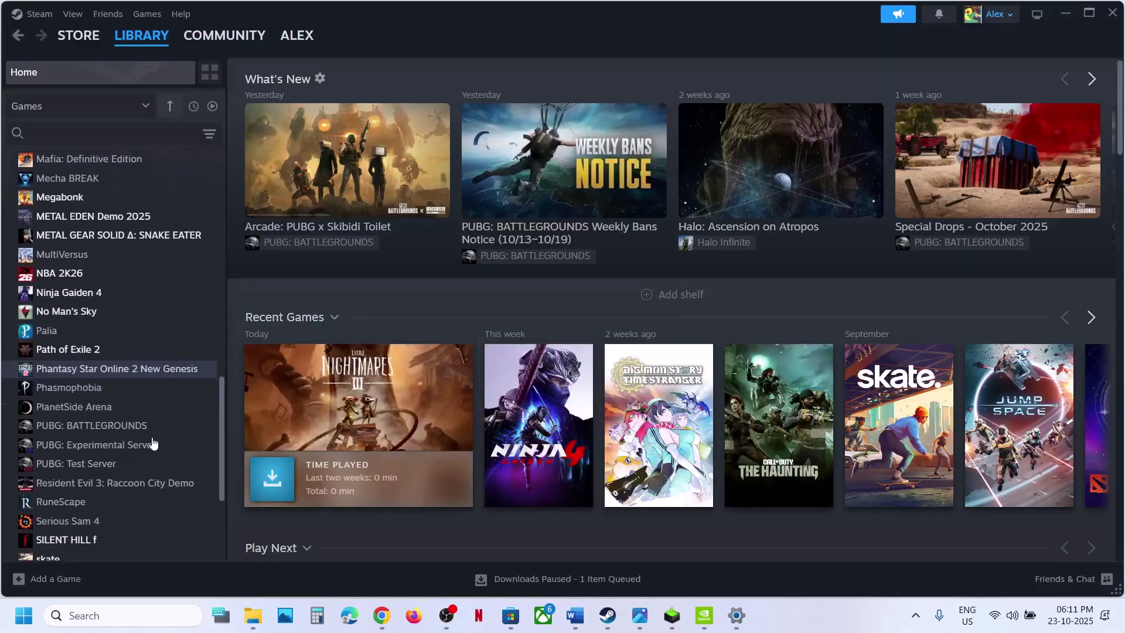
scroll(154, 444, up, 1)
right_click(86, 337)
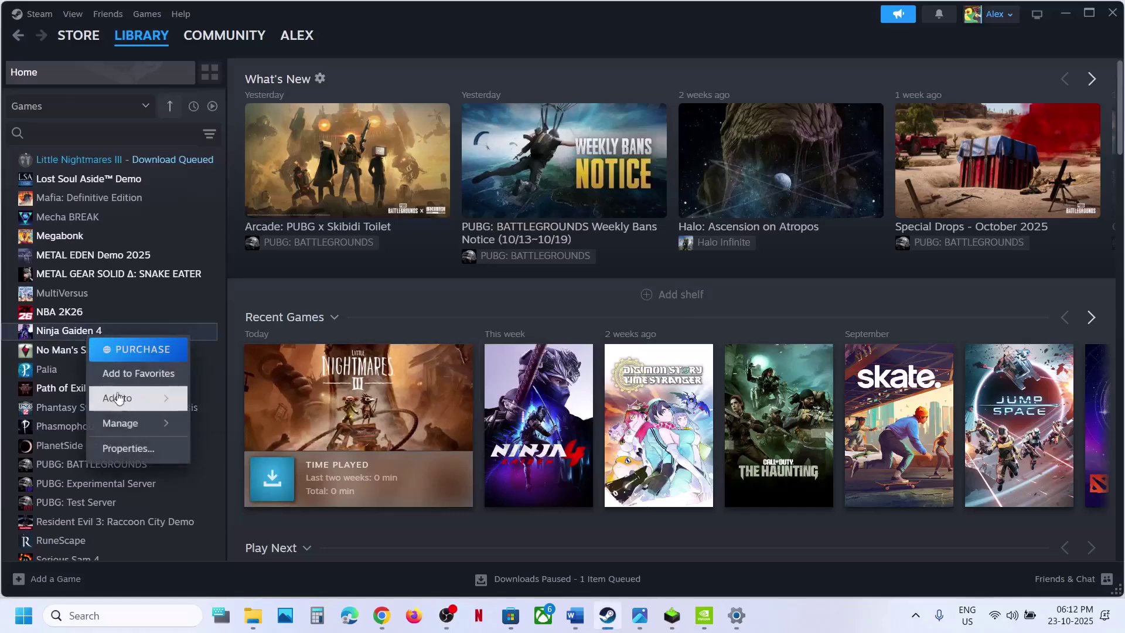
mouse_move(119, 420)
click(230, 449)
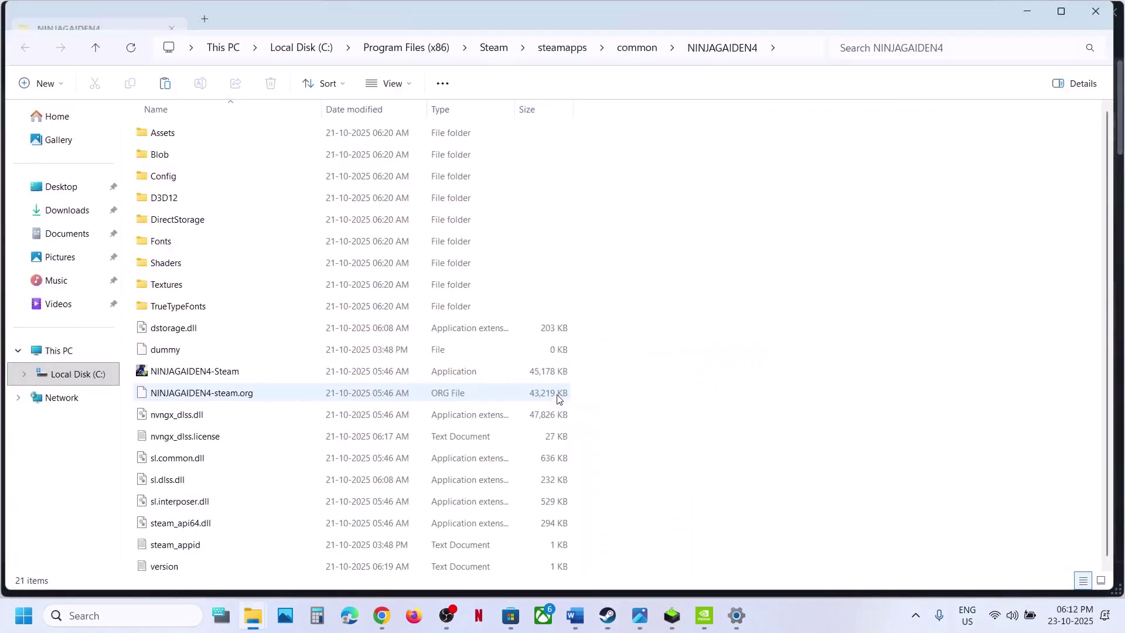
Step: Set NINJAGAIDEN4-Steam to run as an administrator, with compatibility mode and Disable fullscreen optimizations turned off, and save its properties
click(217, 374)
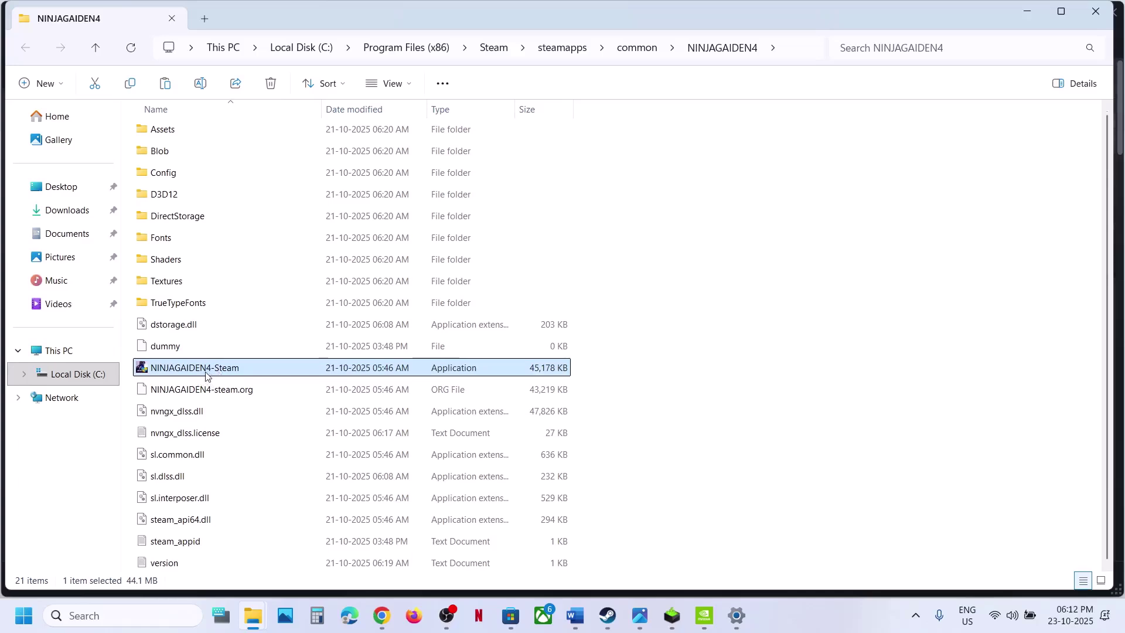
right_click(208, 375)
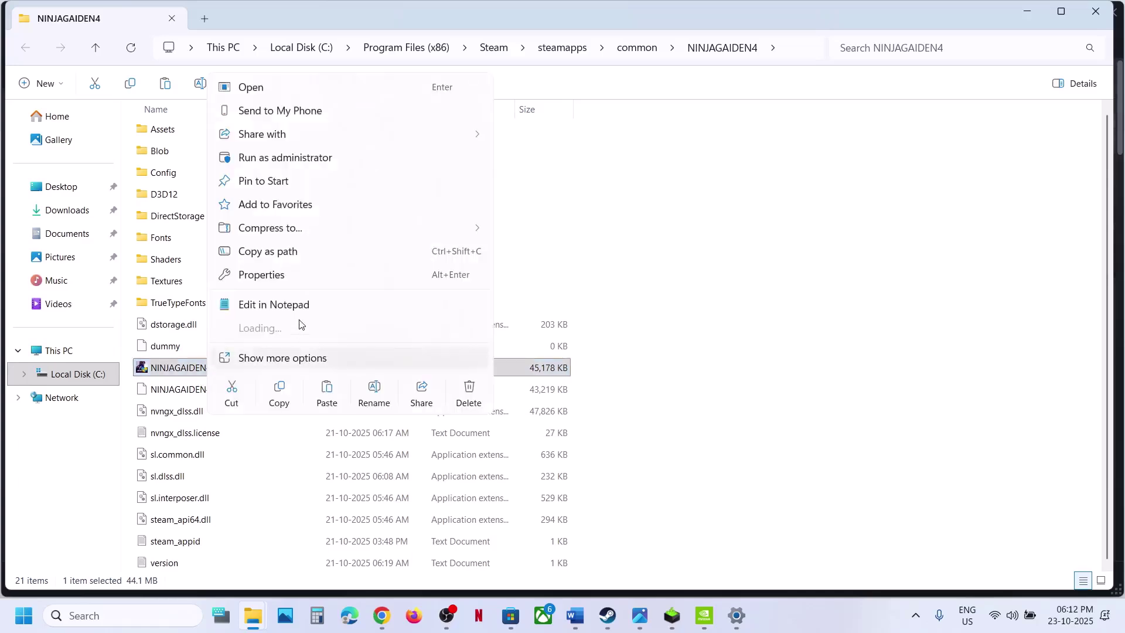
click(270, 280)
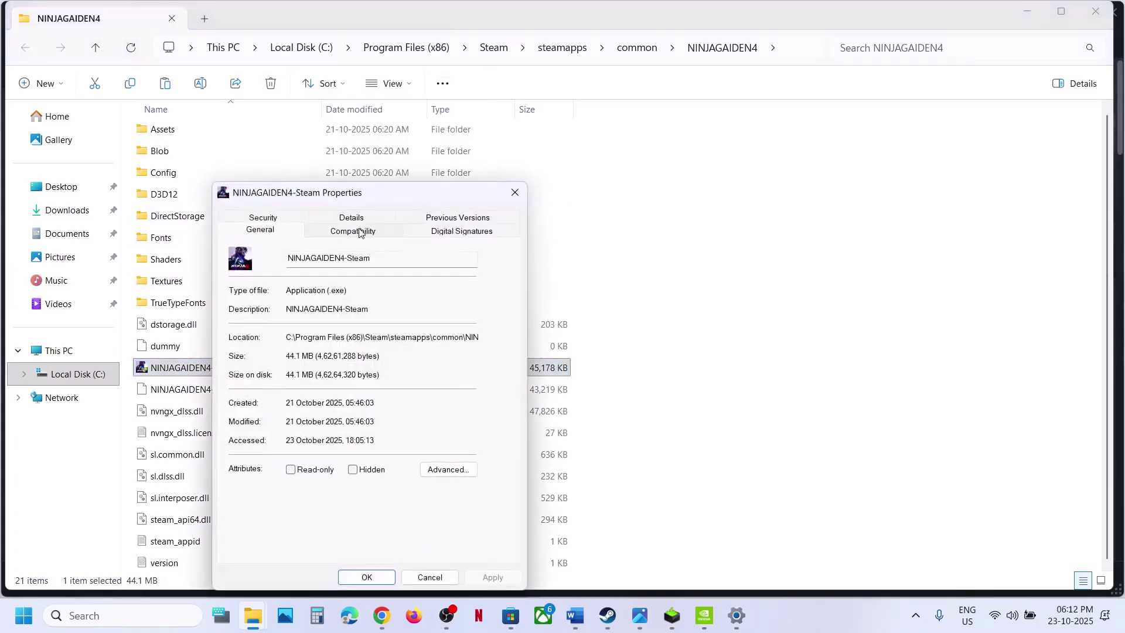
click(357, 232)
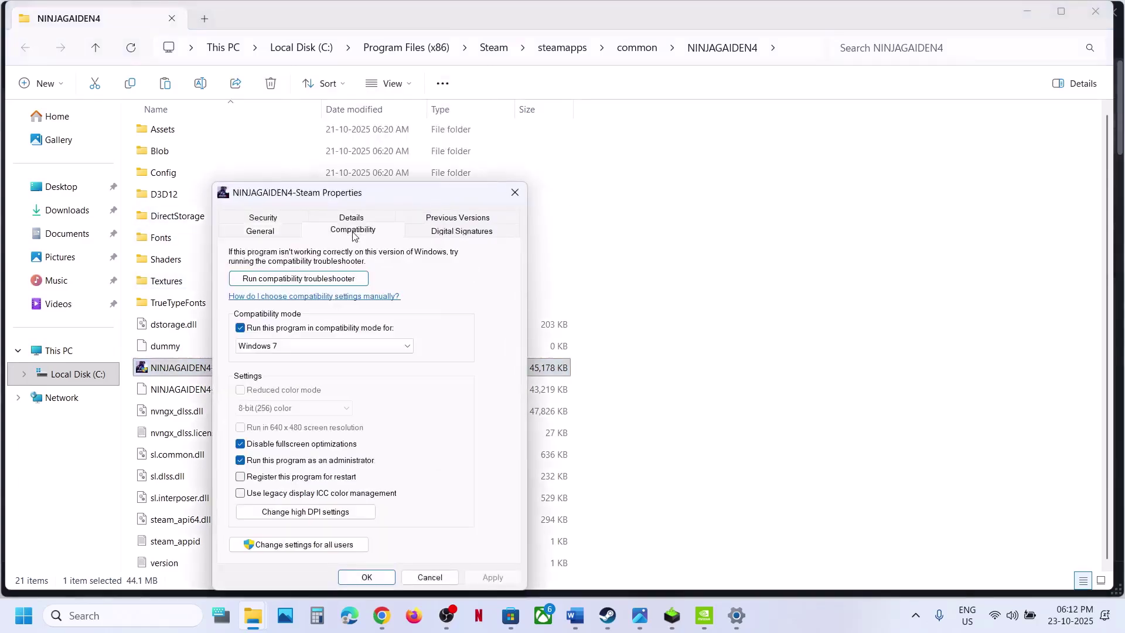
click(241, 460)
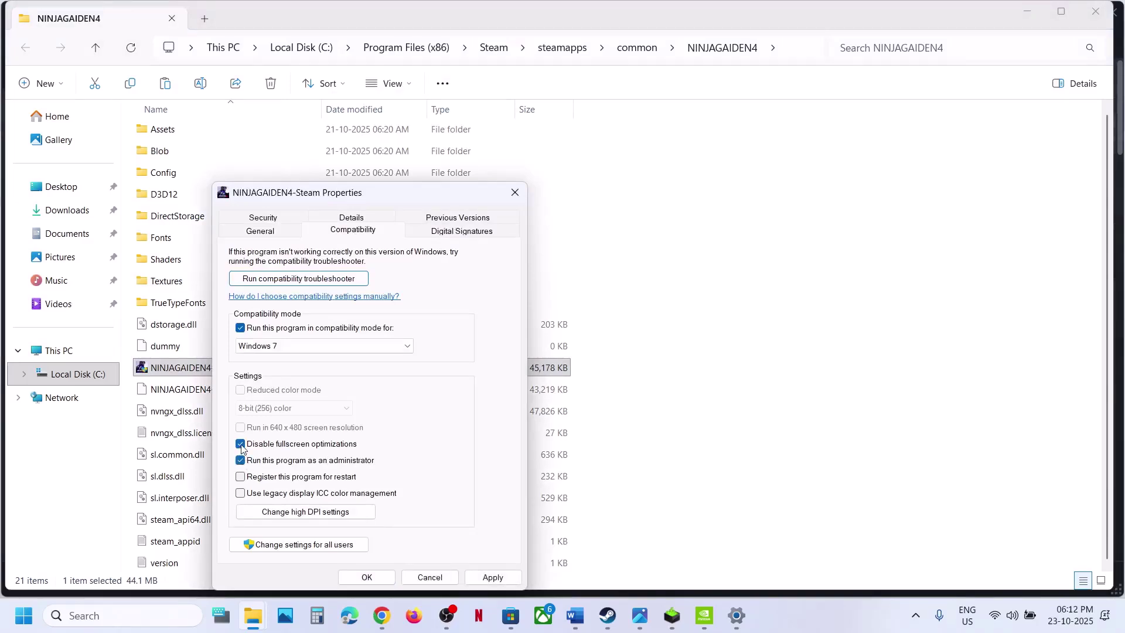
click(241, 329)
click(495, 578)
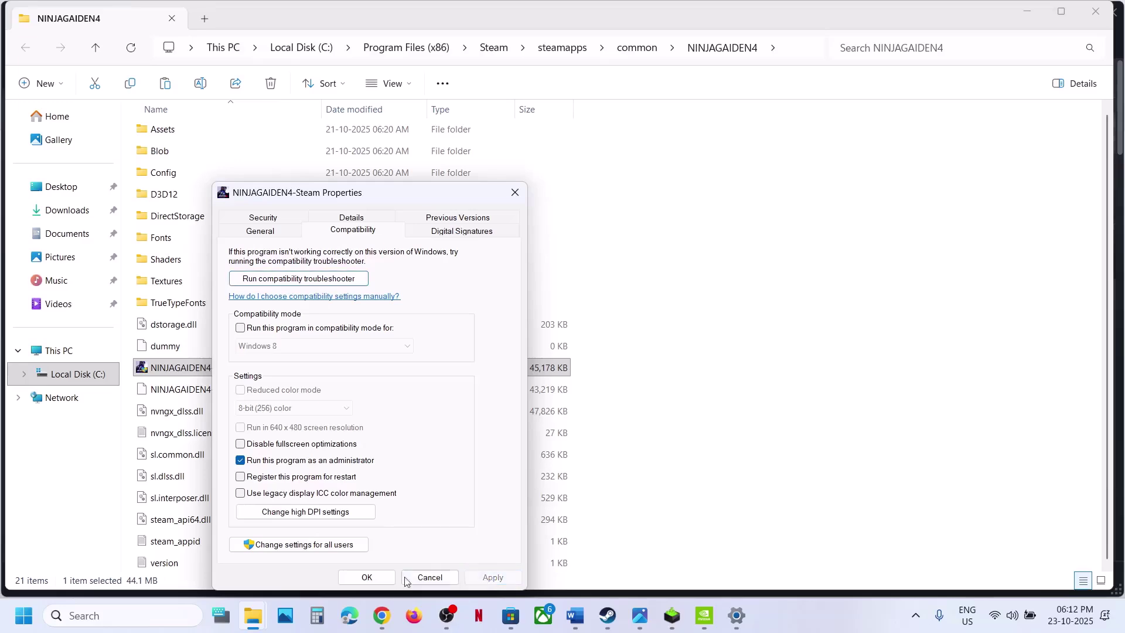
click(375, 577)
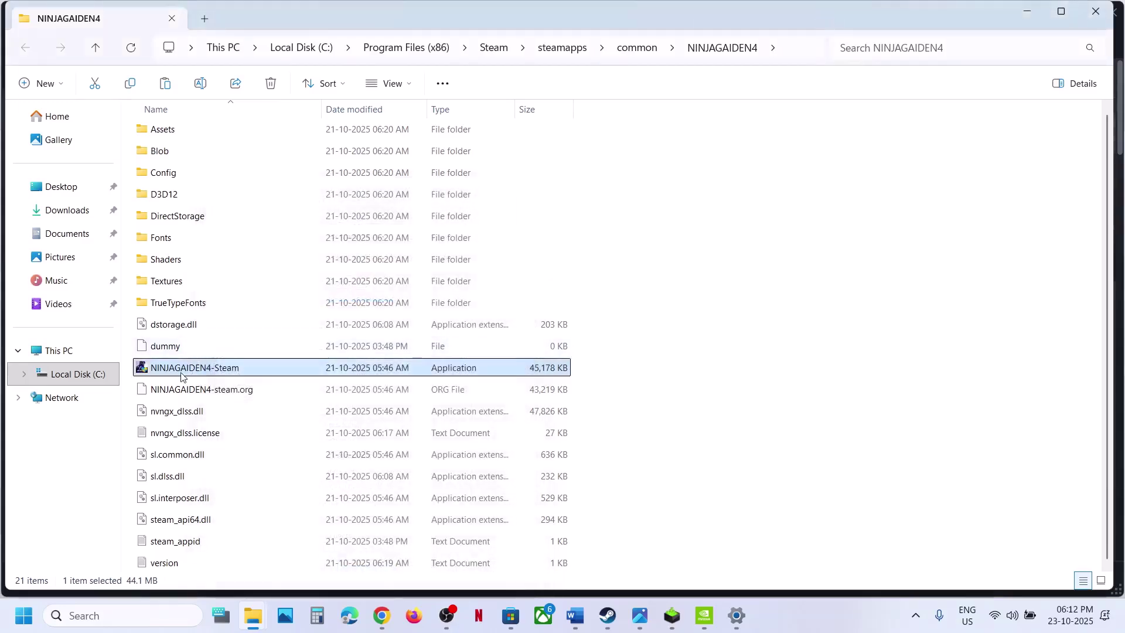
Step: Set NINJAGAIDEN4-Steam to run in compatibility mode for Windows 7 with fullscreen optimizations disabled, and save its properties
right_click(217, 369)
click(252, 277)
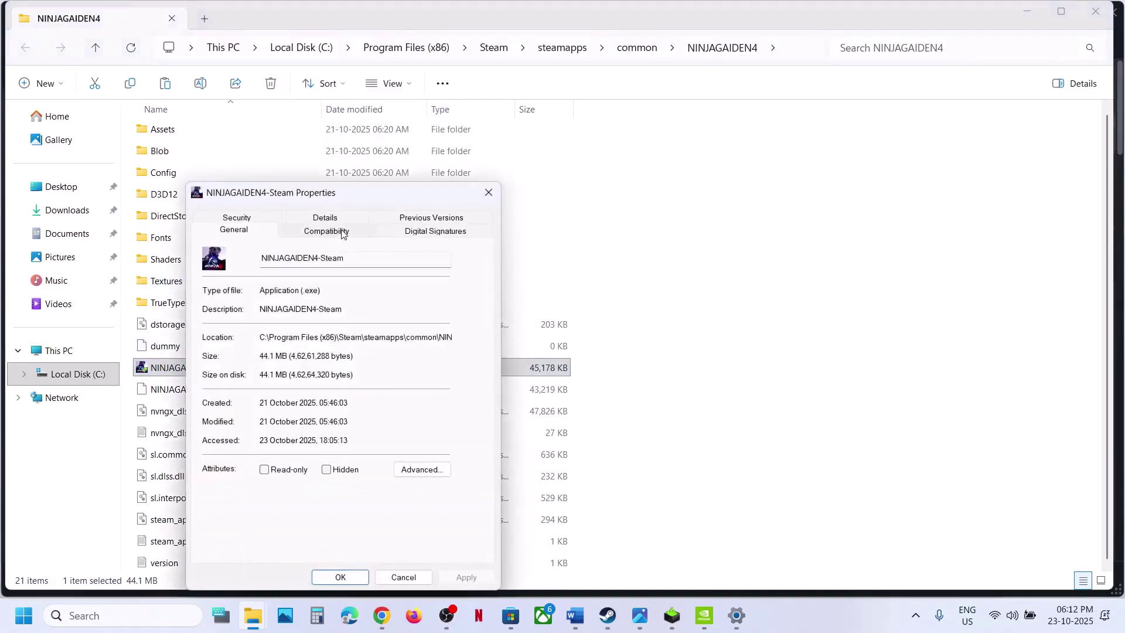
click(322, 233)
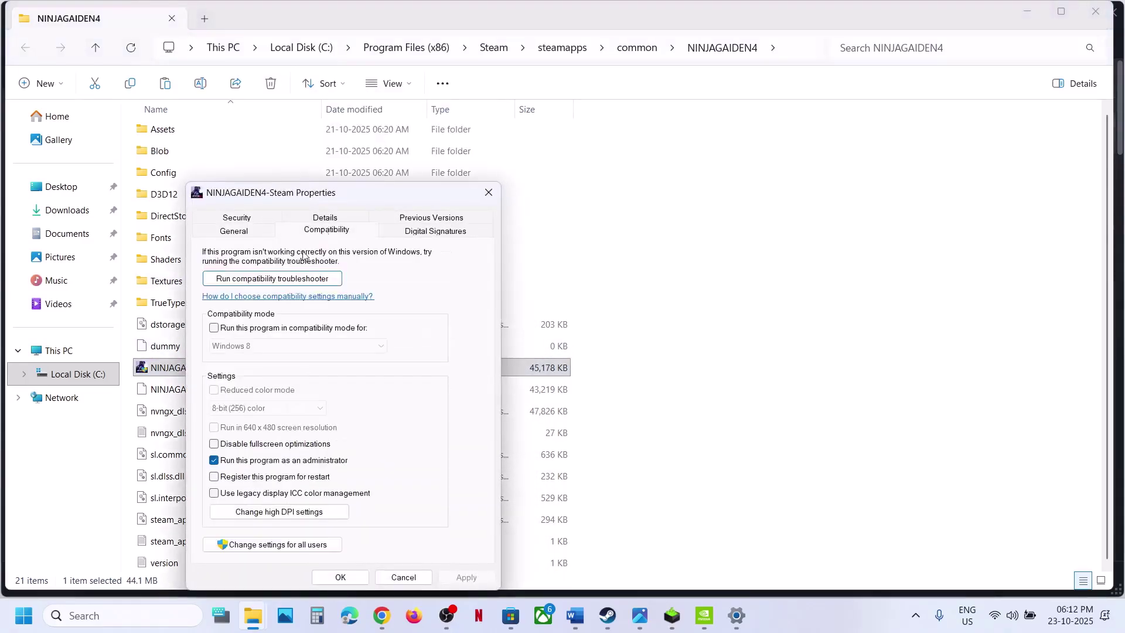
click(214, 328)
click(453, 579)
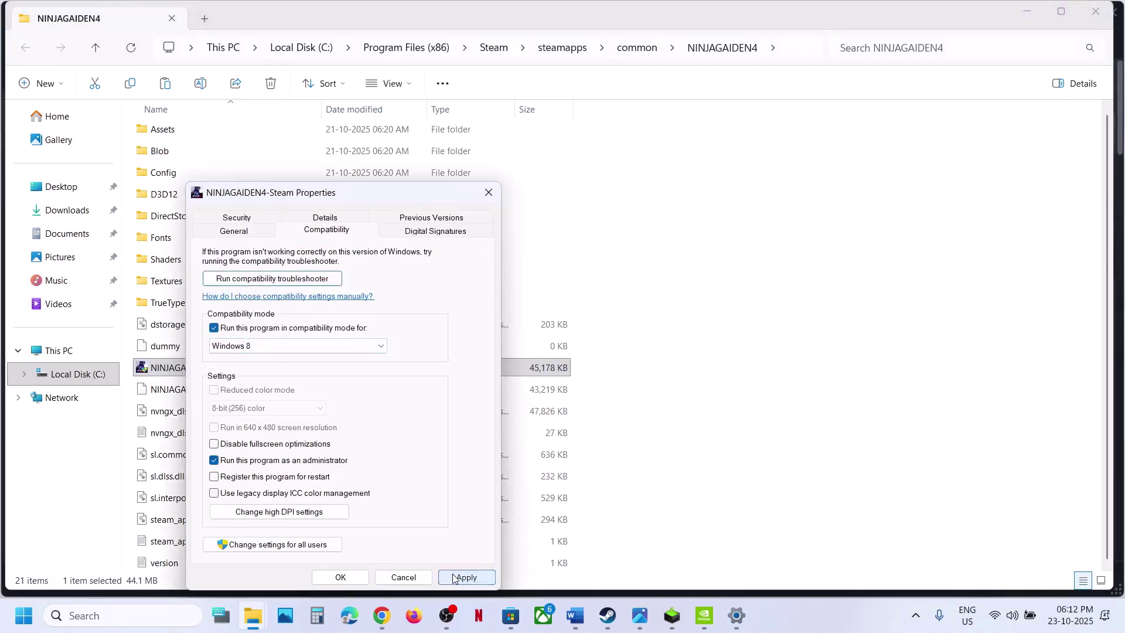
click(242, 349)
click(245, 397)
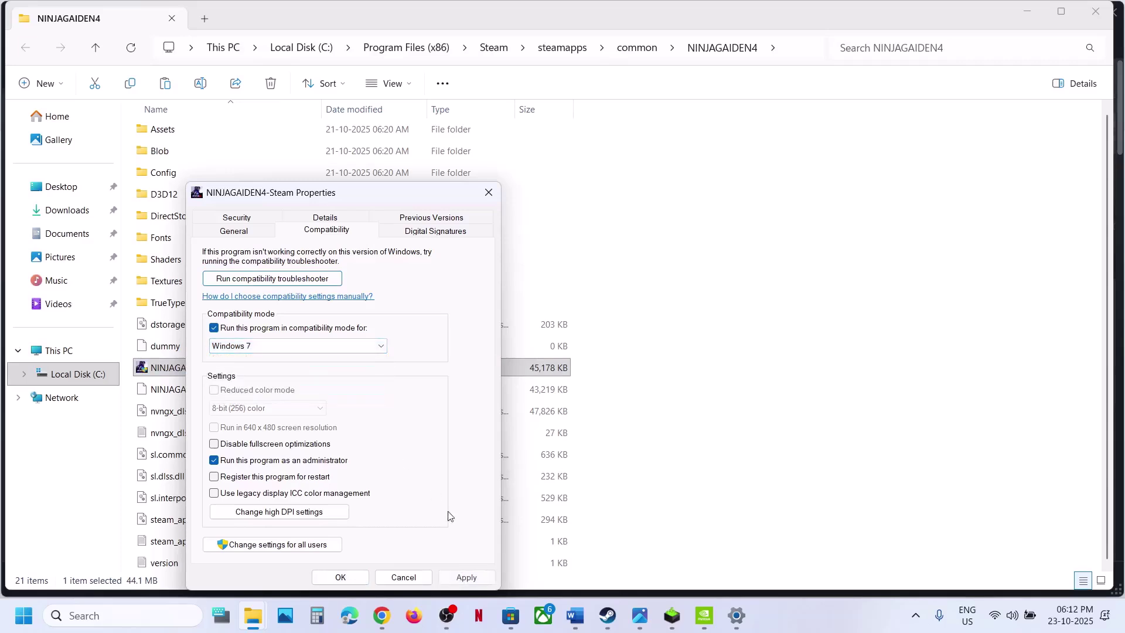
click(465, 577)
click(215, 445)
click(467, 578)
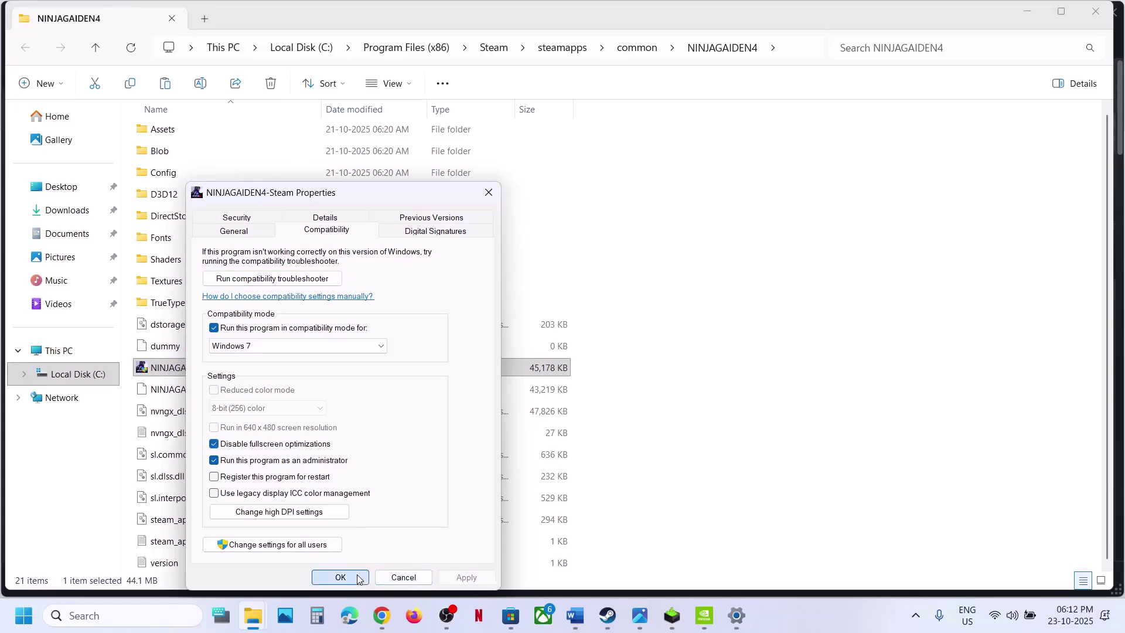
click(341, 578)
Step: Turn off compatibility mode, Disable fullscreen optimizations and Run this program as an administrator for NINJAGAIDEN4-Steam, and apply
right_click(239, 373)
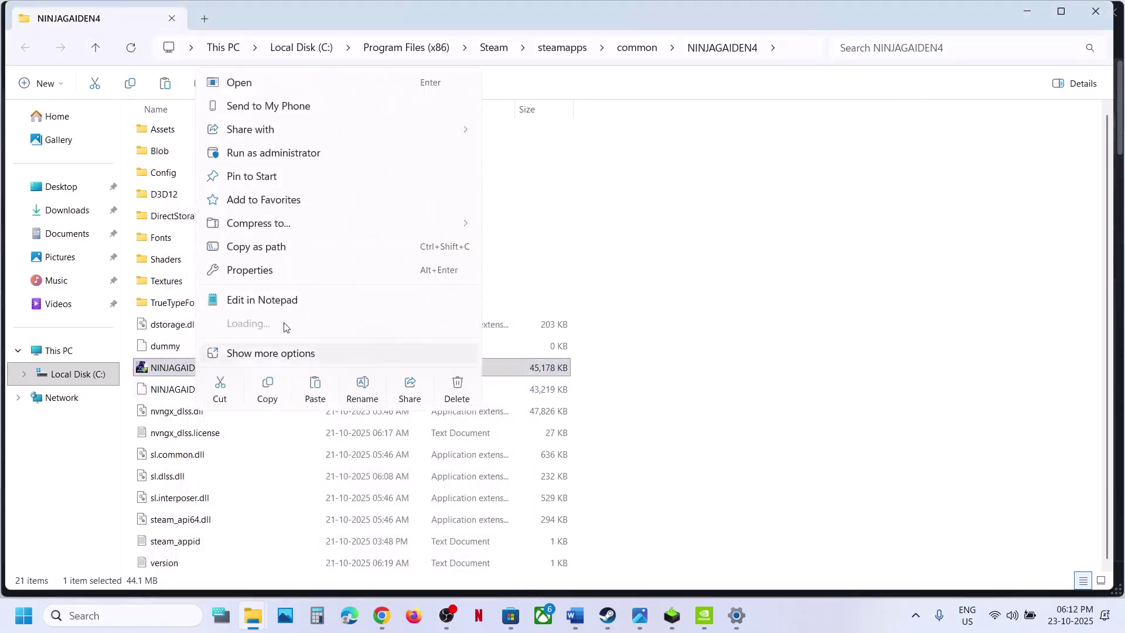
click(275, 271)
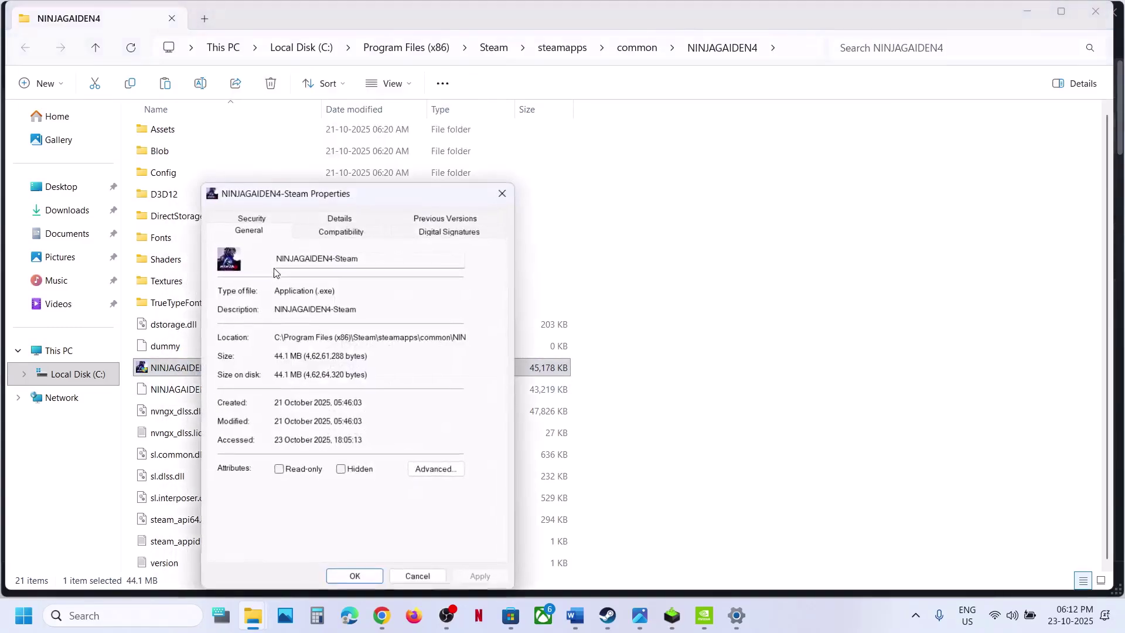
click(342, 231)
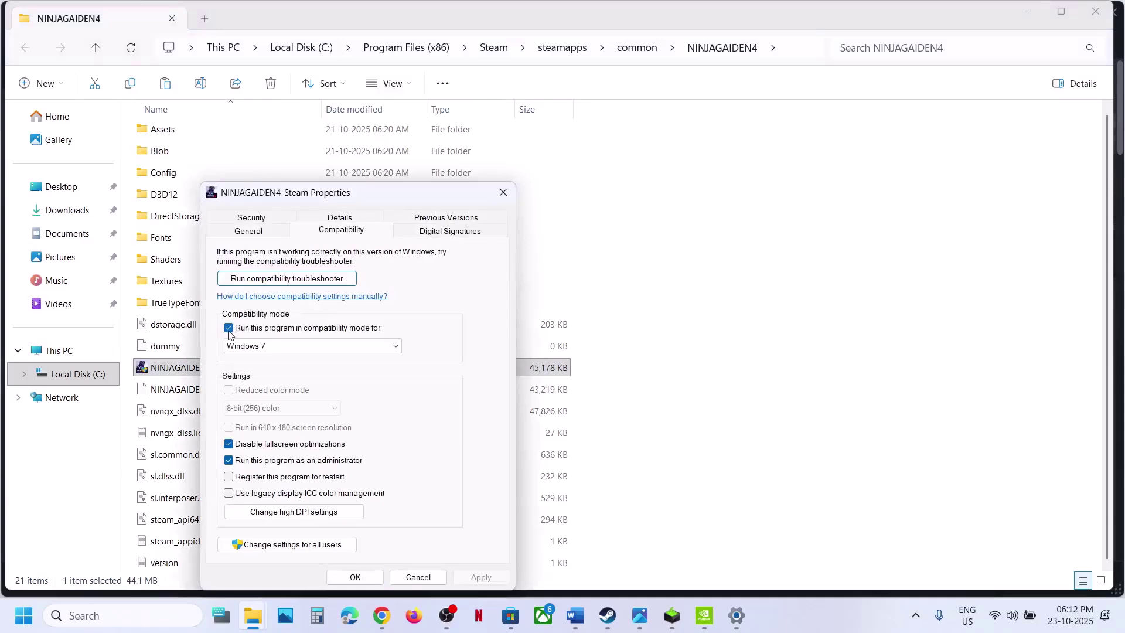
click(229, 330)
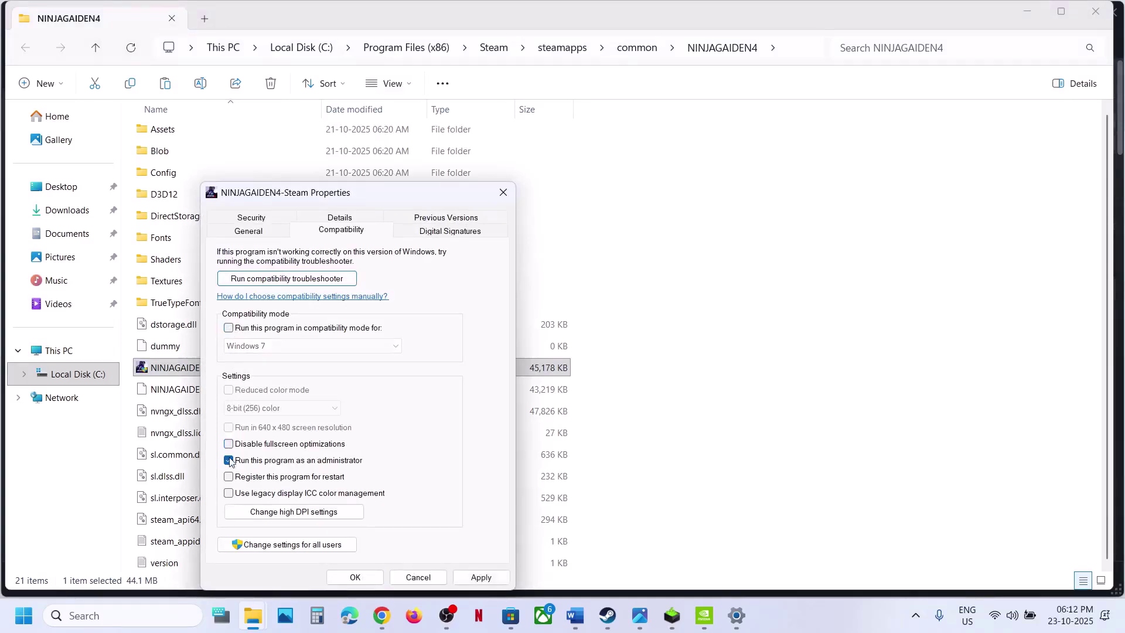
click(481, 576)
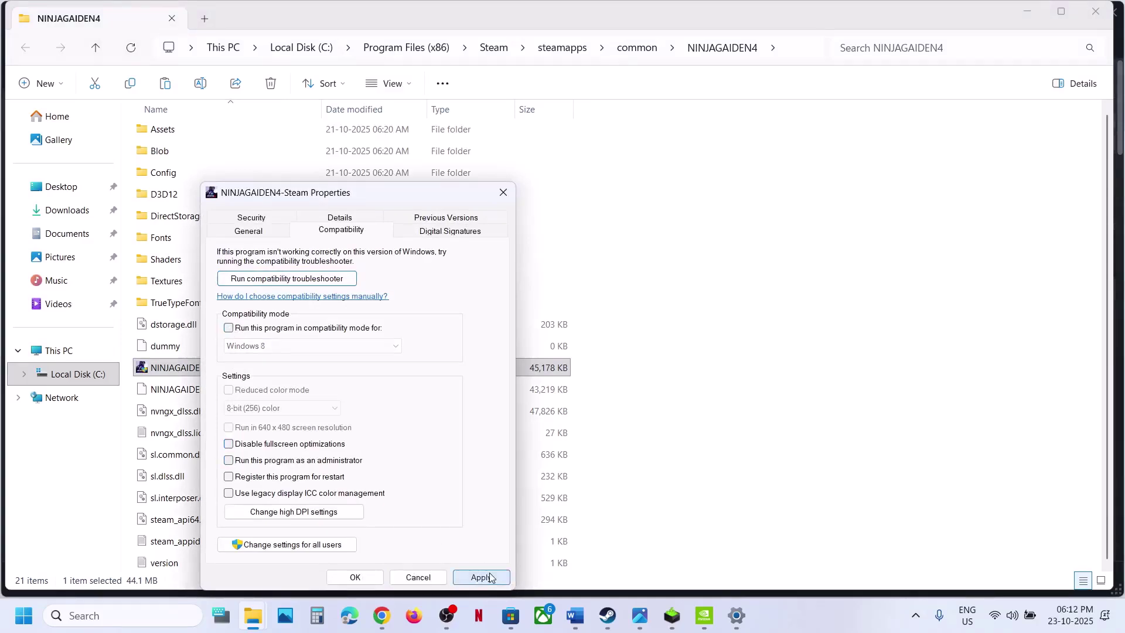
Step: Confirm and close the NINJAGAIDEN4-Steam properties, and return to the Word document to continue past Step 8
click(355, 577)
click(608, 616)
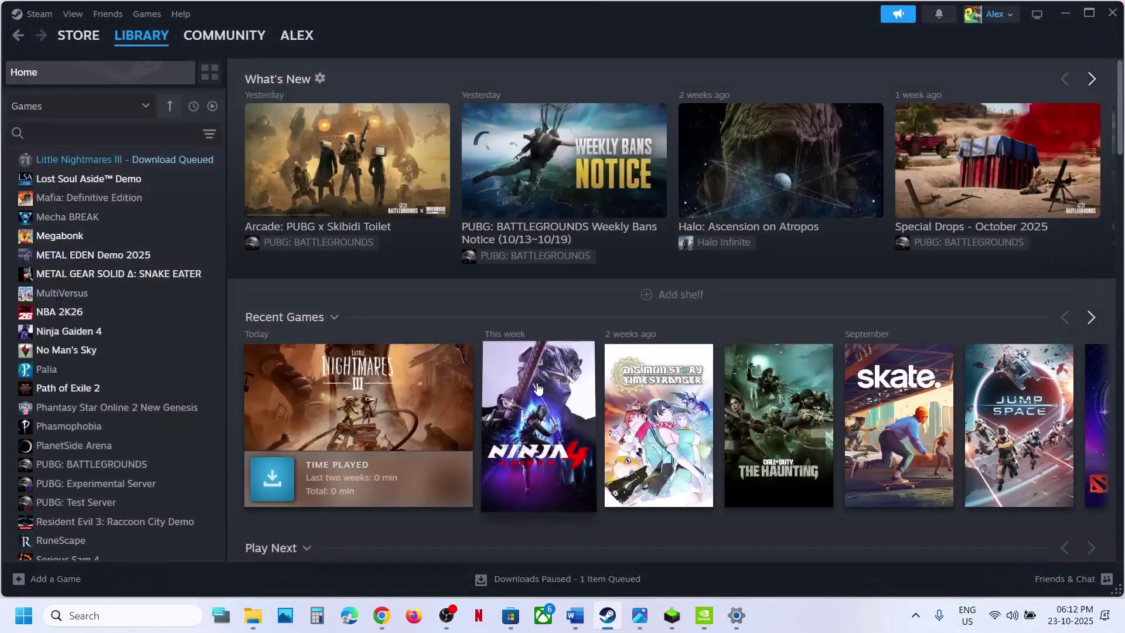
click(577, 615)
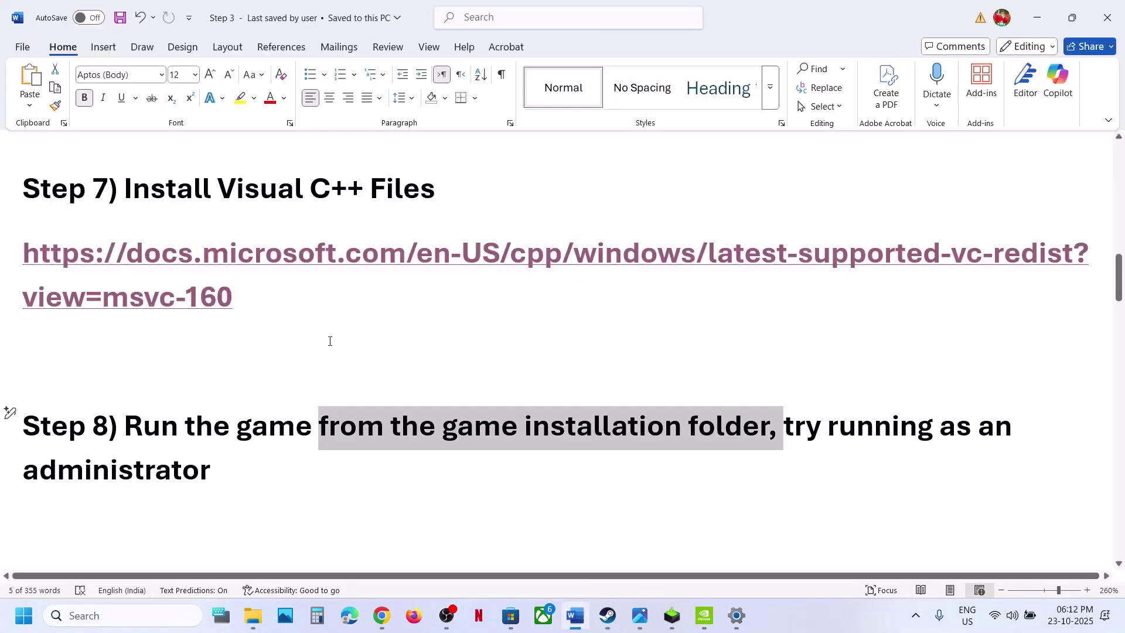
scroll(330, 341, down, 3)
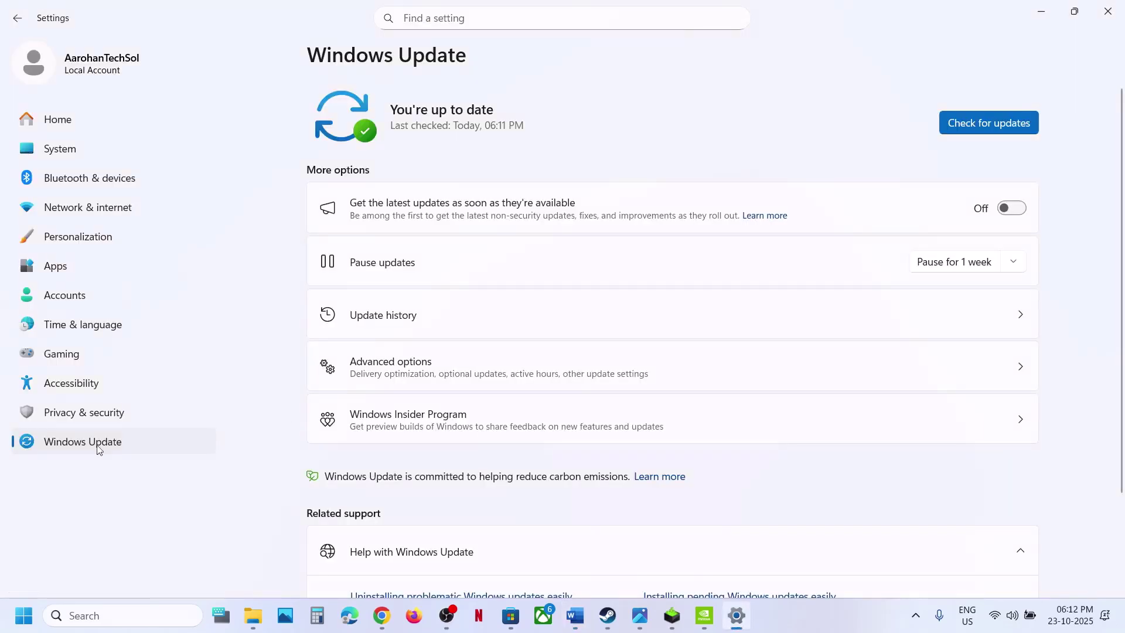
Step: Open the Controlled folder access allowed apps from Windows Security's ransomware protection settings and grant the administrator permission
click(64, 412)
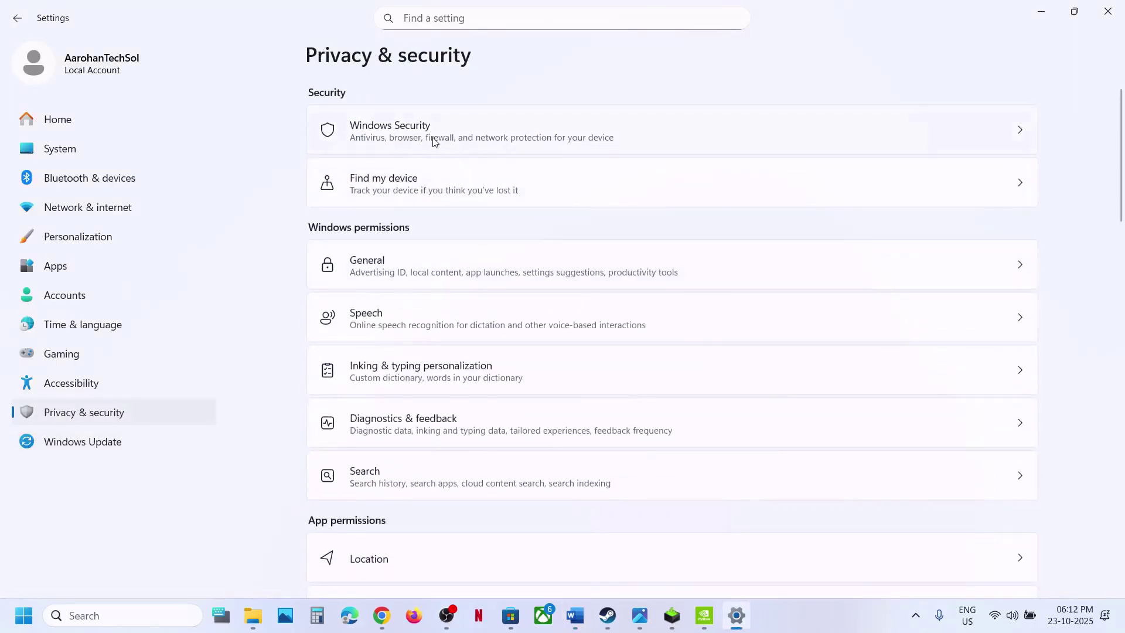
click(434, 142)
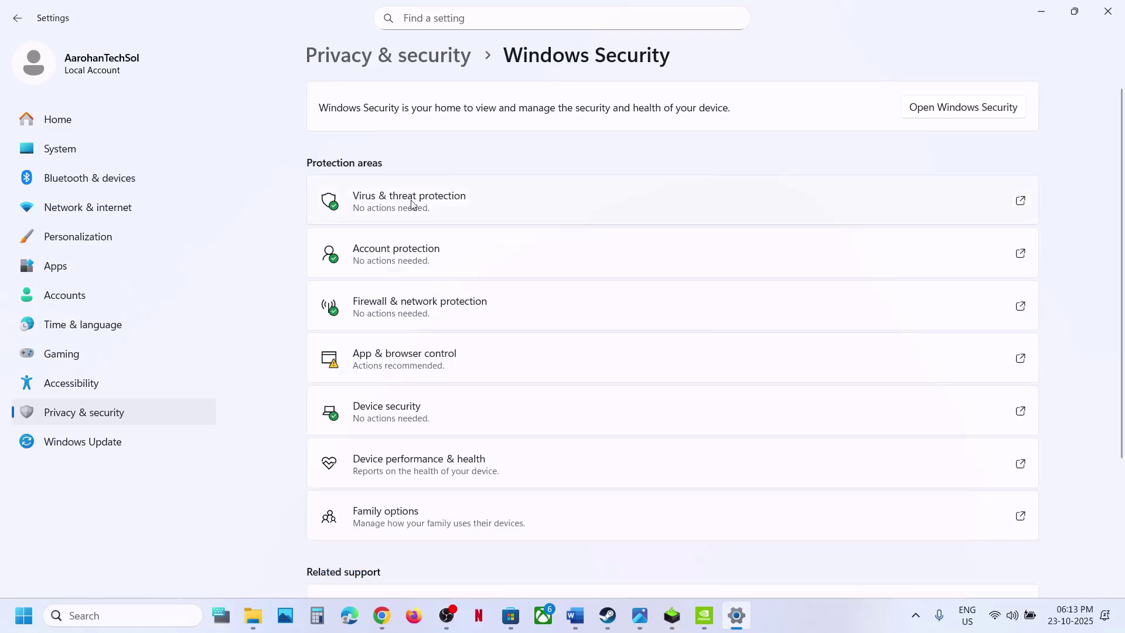
click(412, 204)
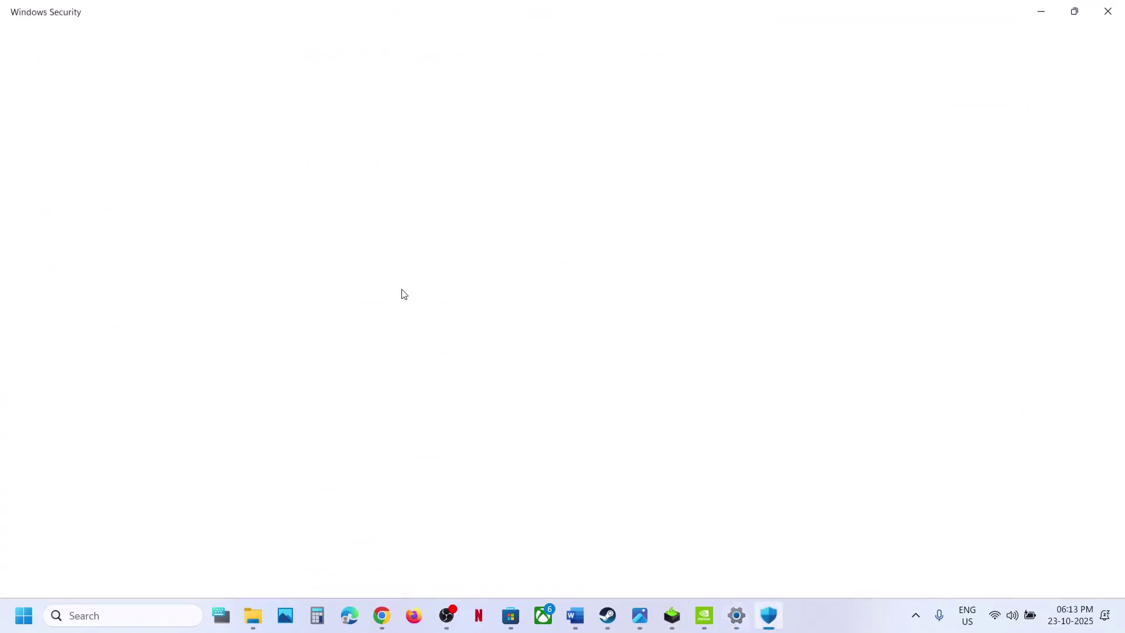
scroll(402, 294, down, 5)
scroll(366, 538, up, 1)
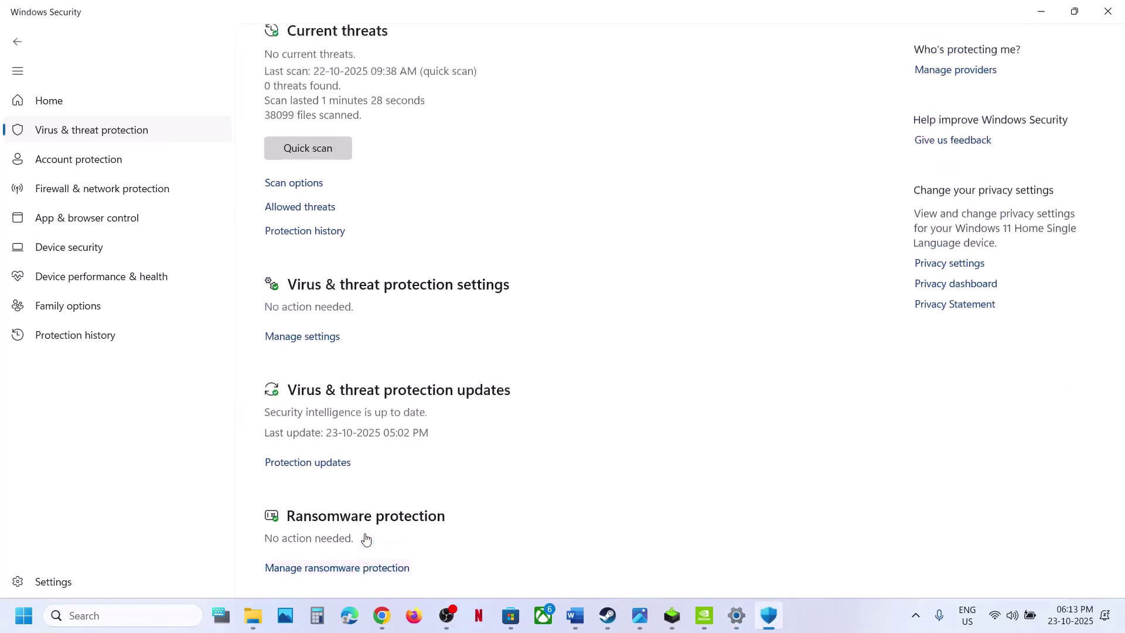
click(351, 566)
click(333, 311)
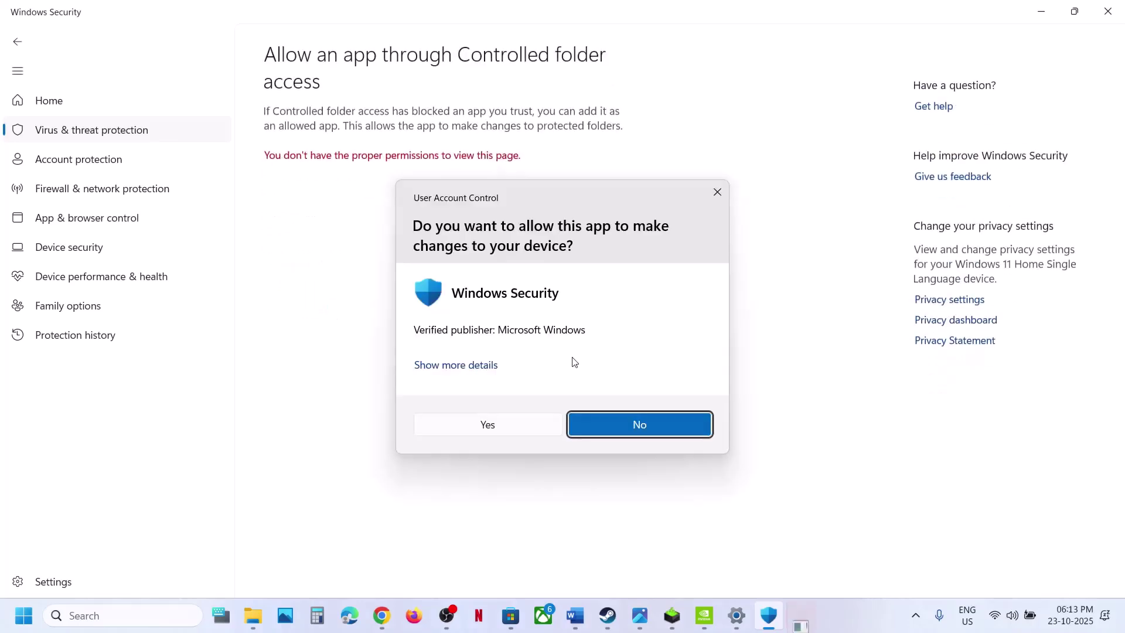
click(491, 420)
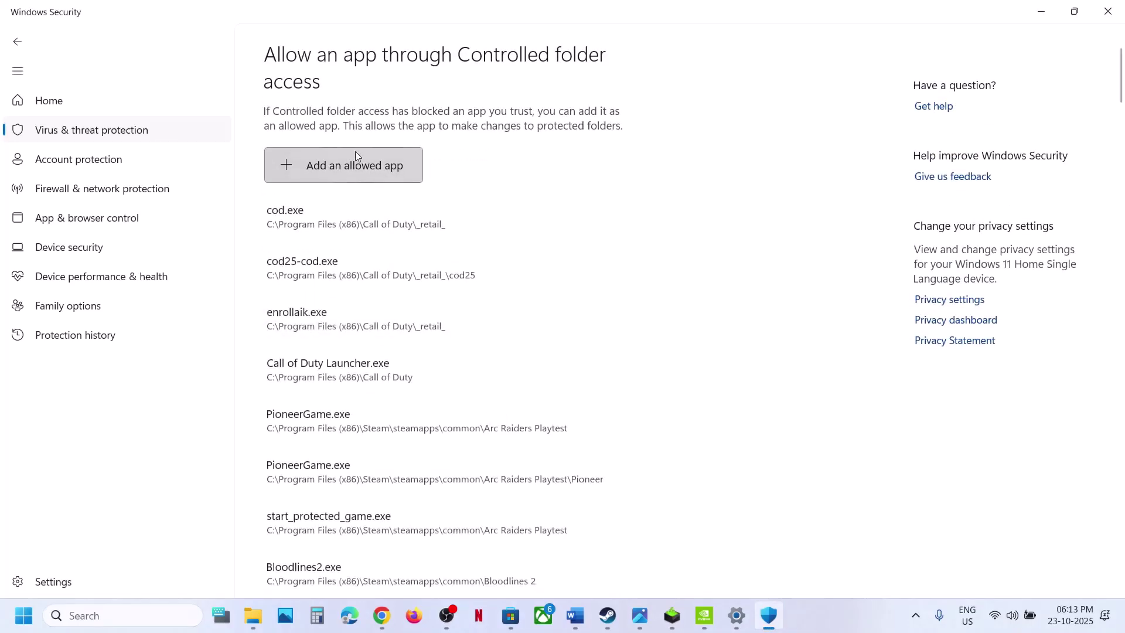
Step: Add NINJAGAIDEN4-Steam from the NINJAGAIDEN4 folder in Steam's common directory as an allowed app
click(355, 151)
click(352, 231)
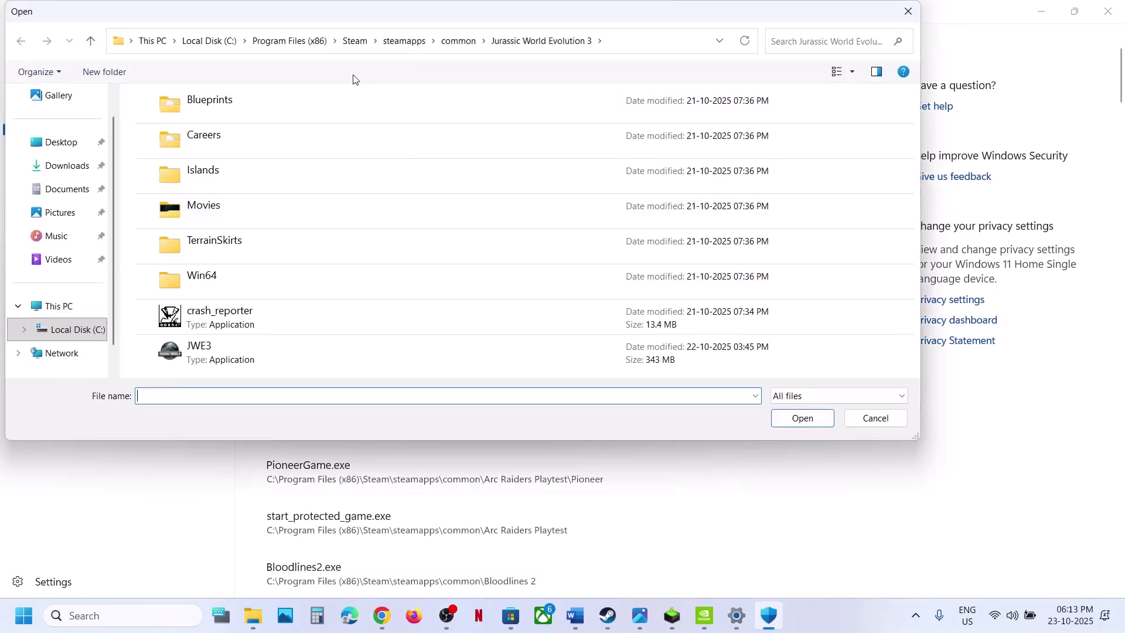
click(456, 41)
double_click(188, 250)
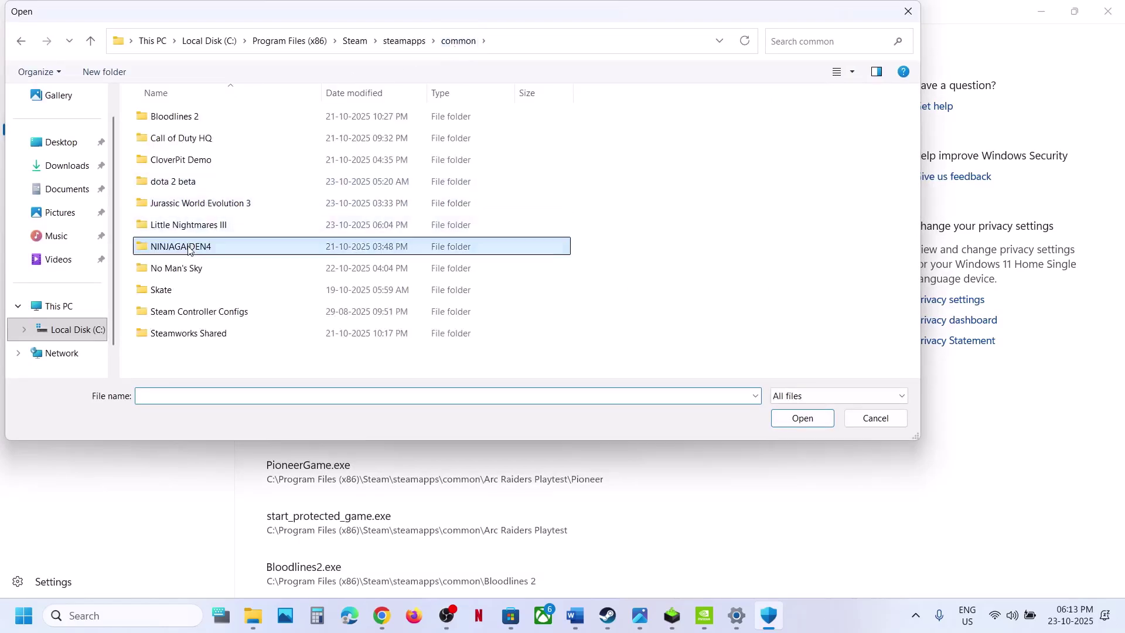
click(181, 312)
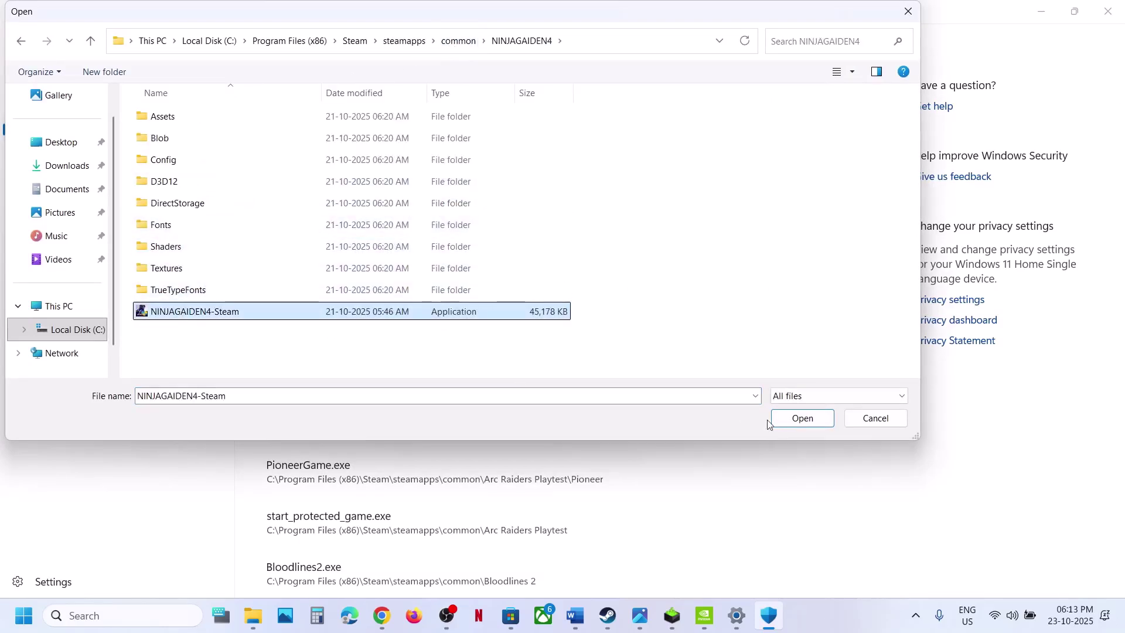
click(803, 418)
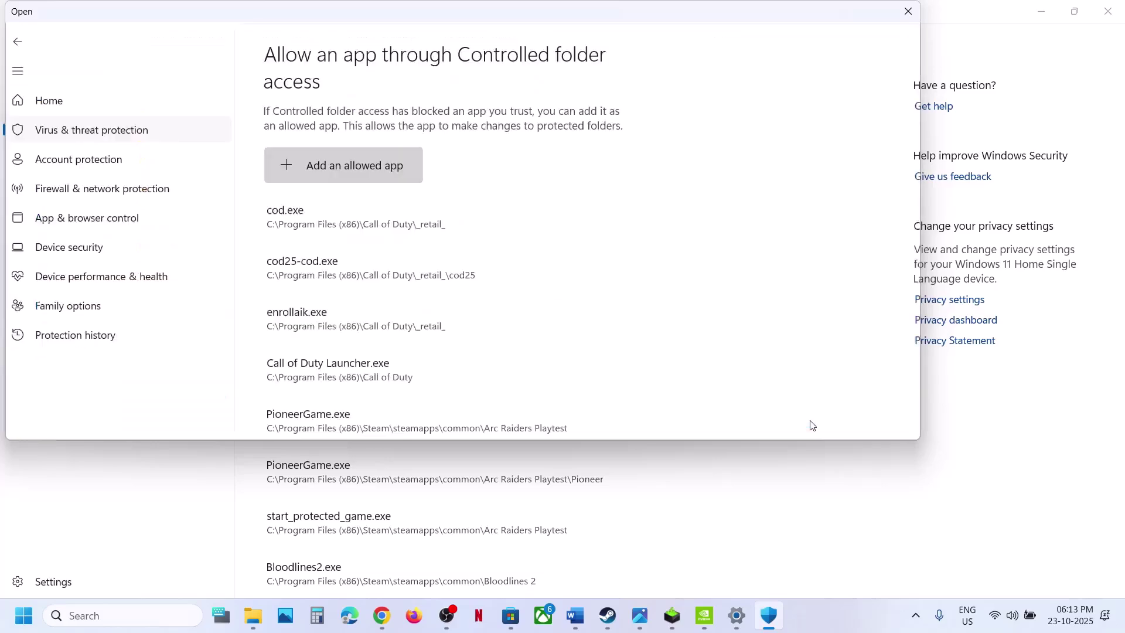
Step: Open the Windows Defender Firewall allowed apps list in Control Panel and unlock its settings for changes
click(160, 612)
text(con)
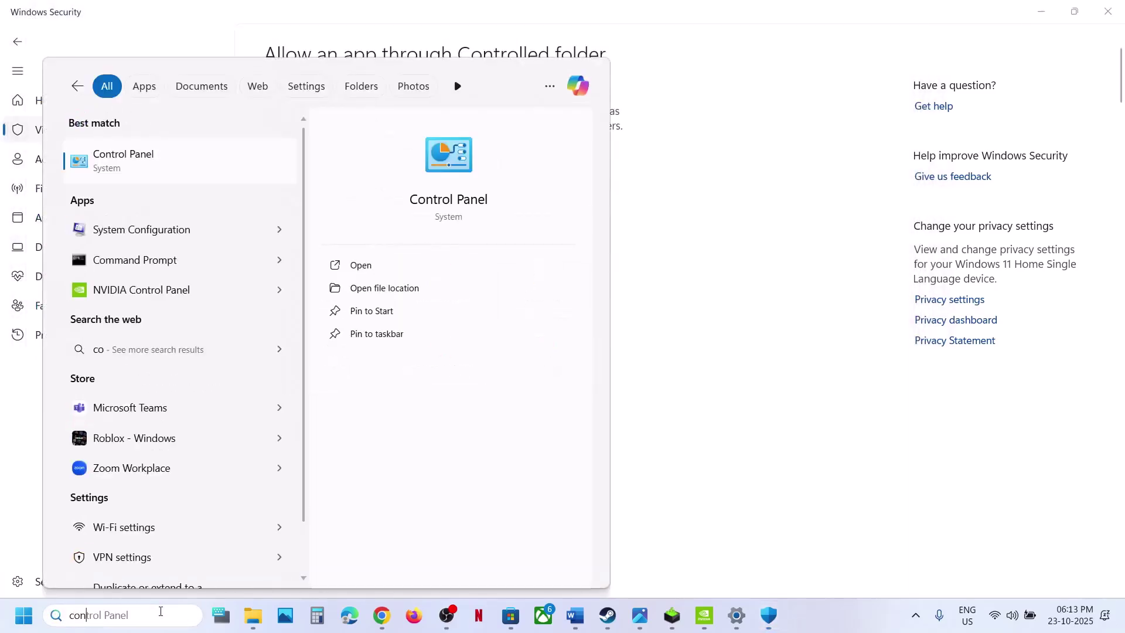
text(trol)
key(Return)
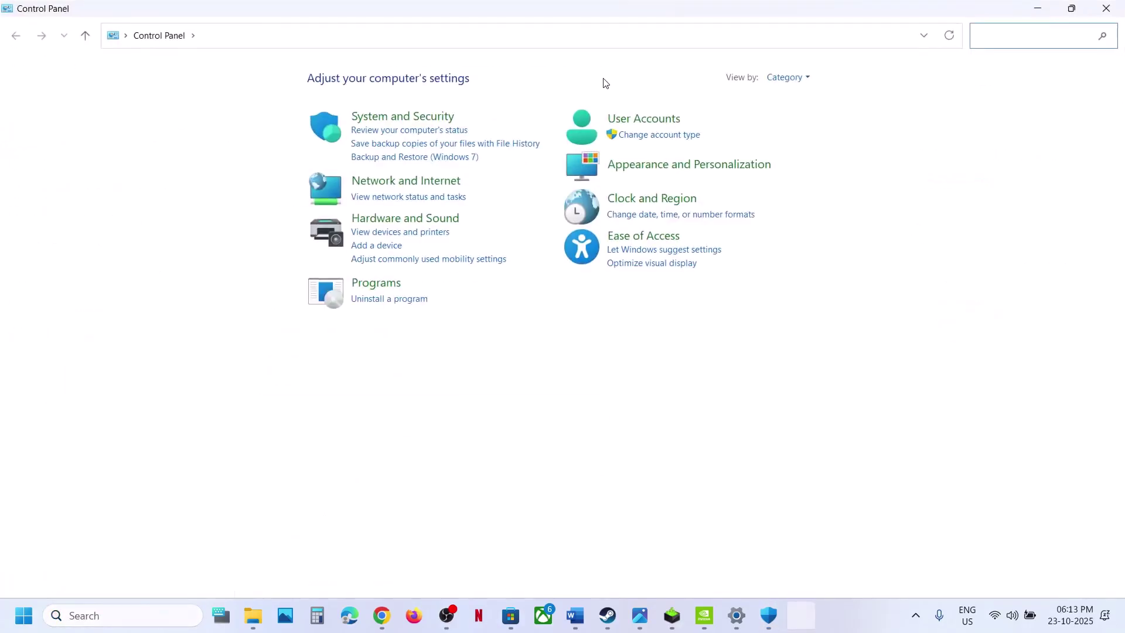
click(422, 116)
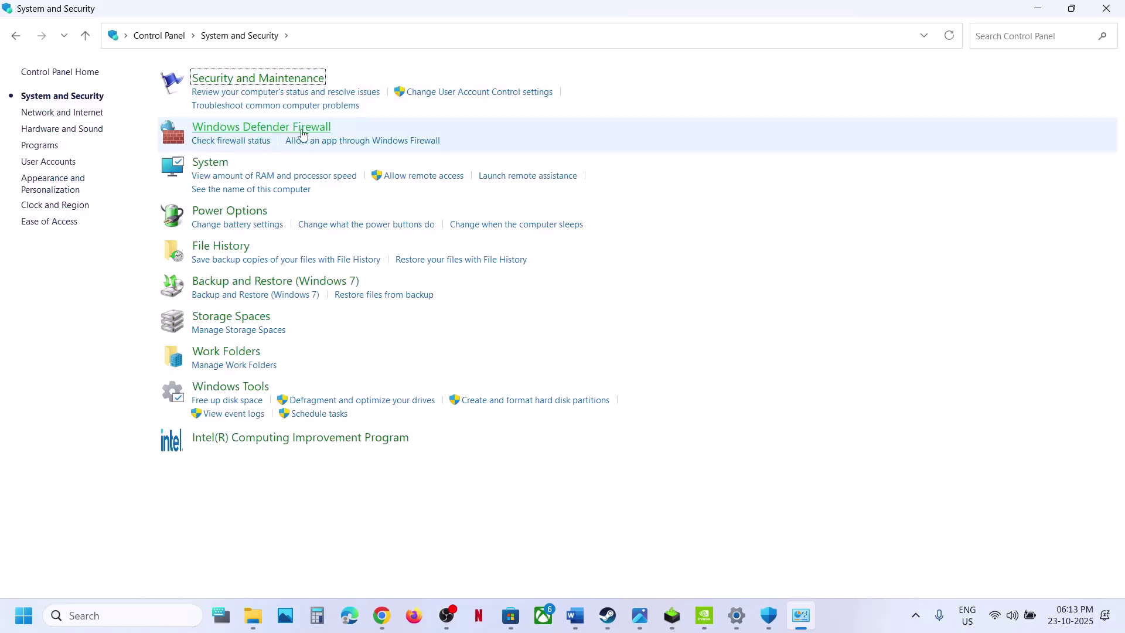
click(266, 132)
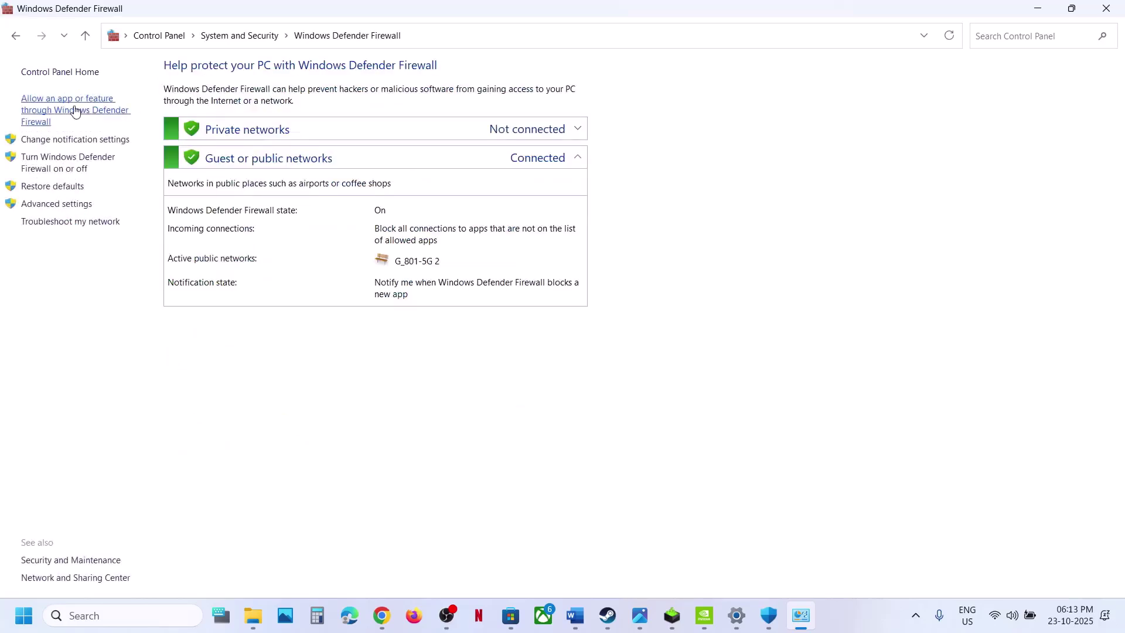
click(75, 112)
click(734, 116)
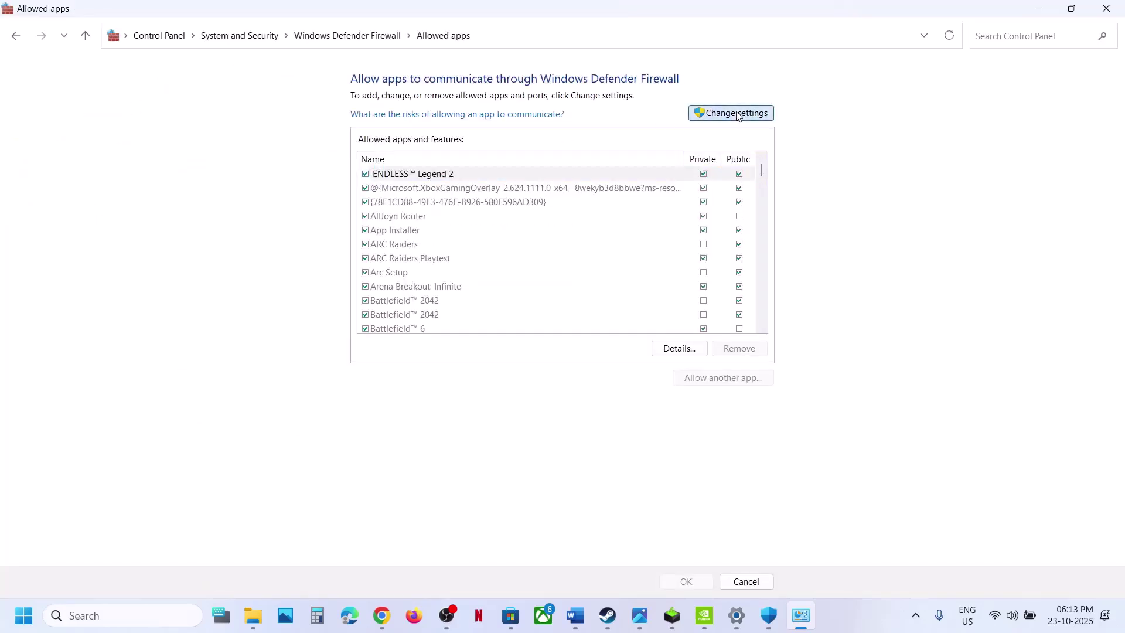
Step: Try to add NINJAGAIDEN4-Steam from the NINJAGAIDEN4 folder to the firewall's allowed apps, and close the add dialog
click(714, 379)
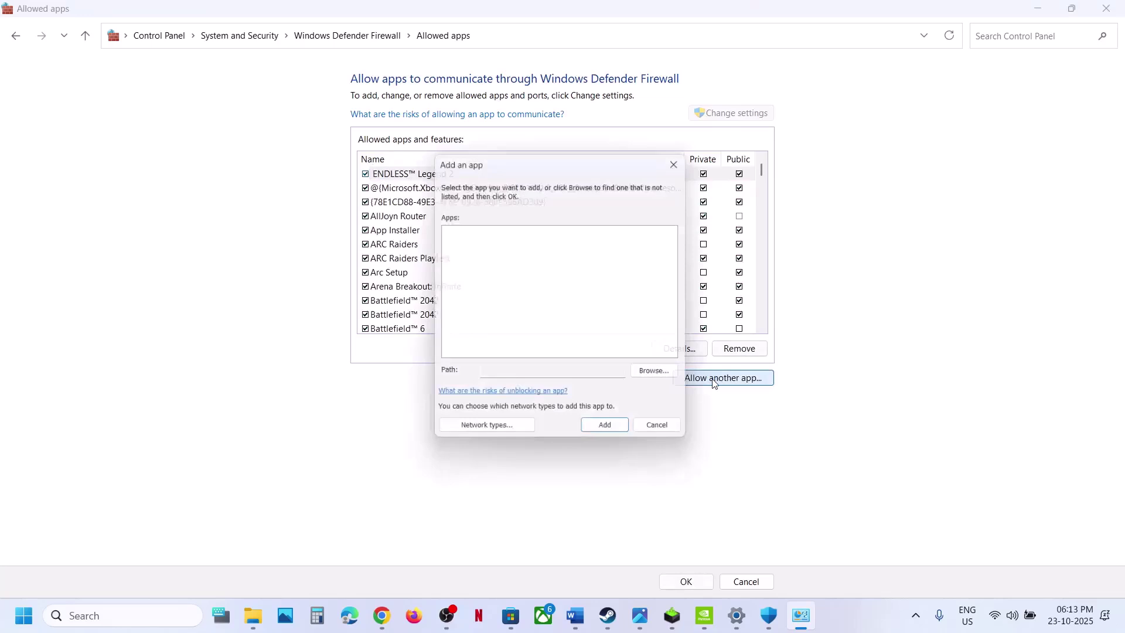
click(665, 371)
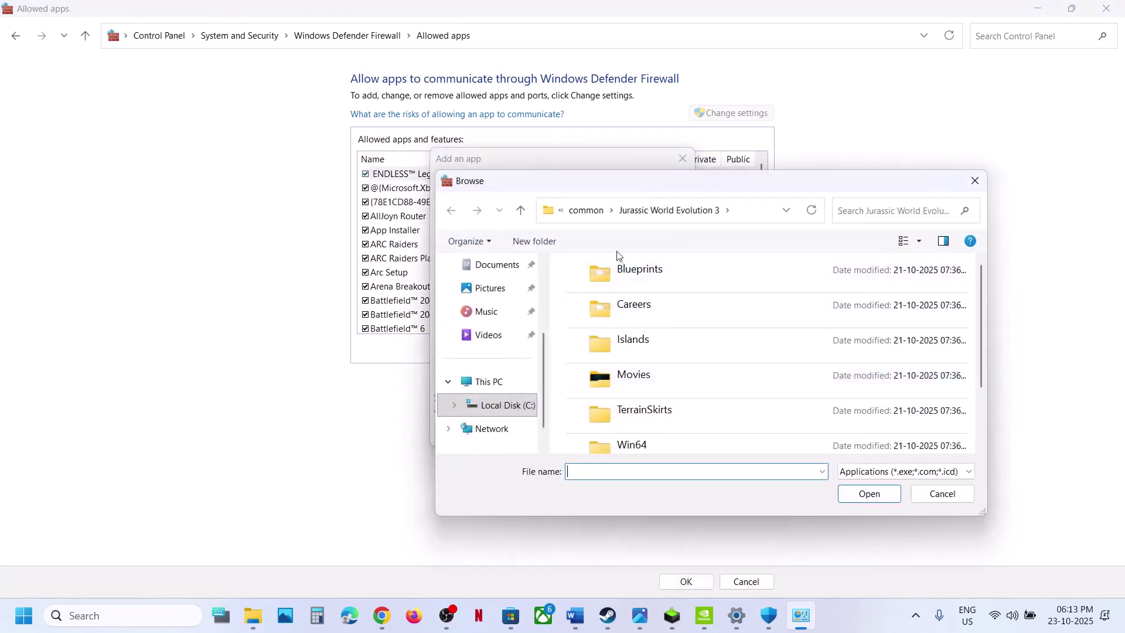
click(586, 210)
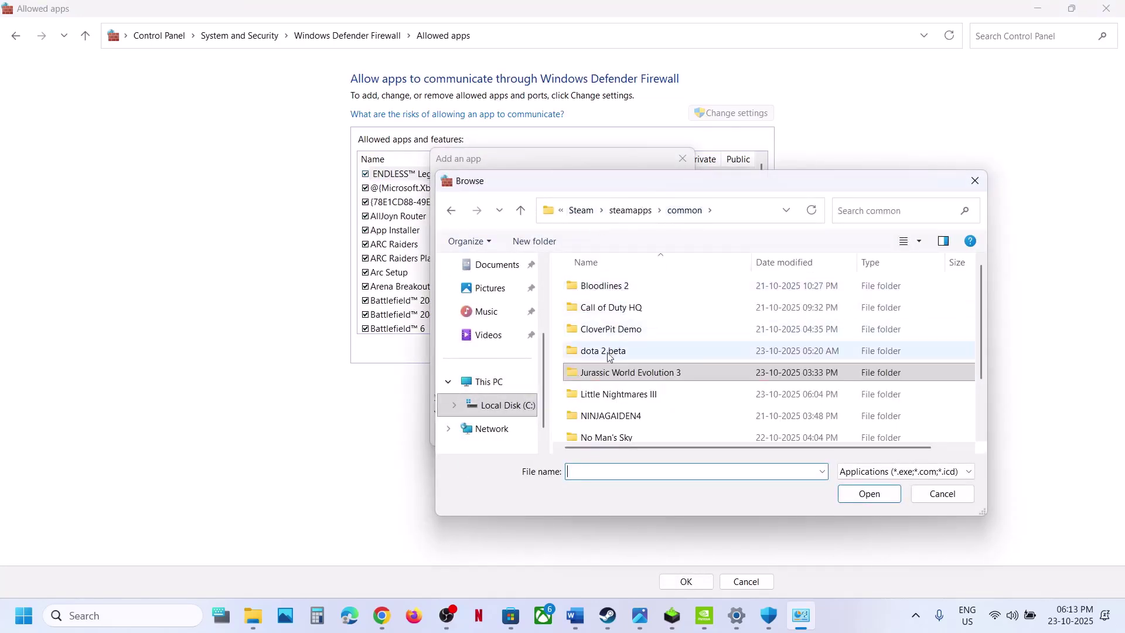
double_click(609, 416)
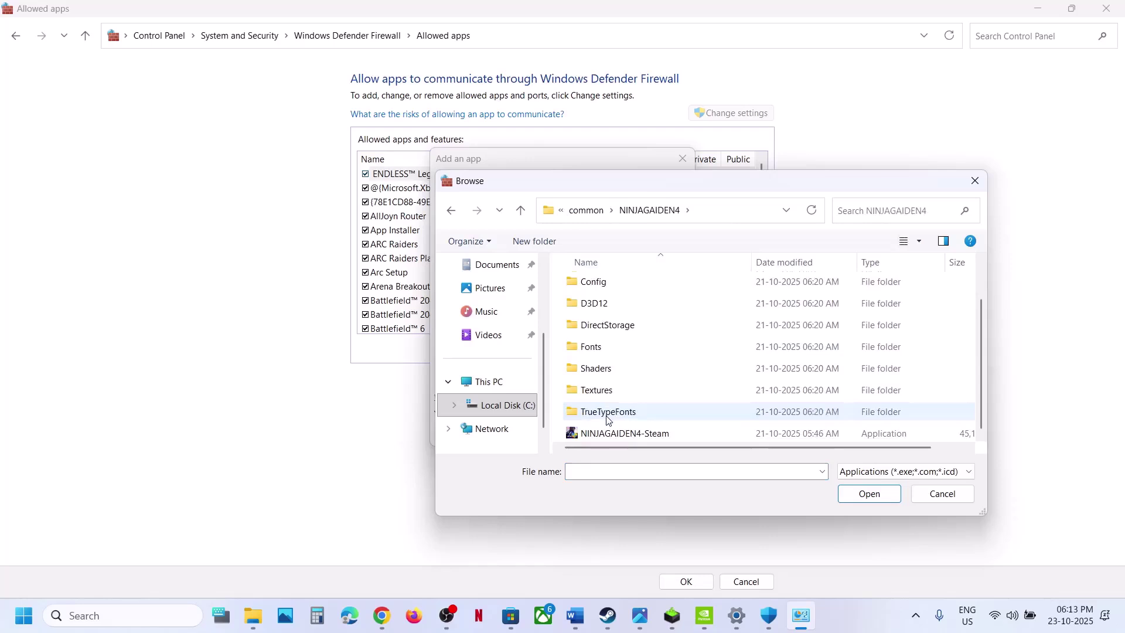
click(644, 433)
click(862, 498)
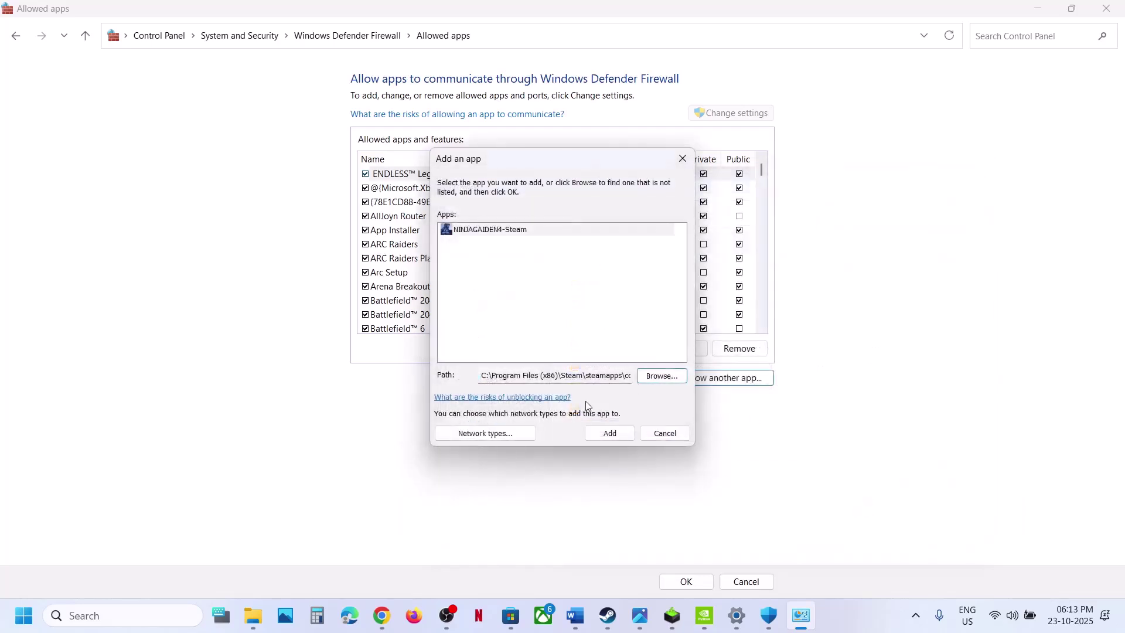
click(604, 434)
click(650, 359)
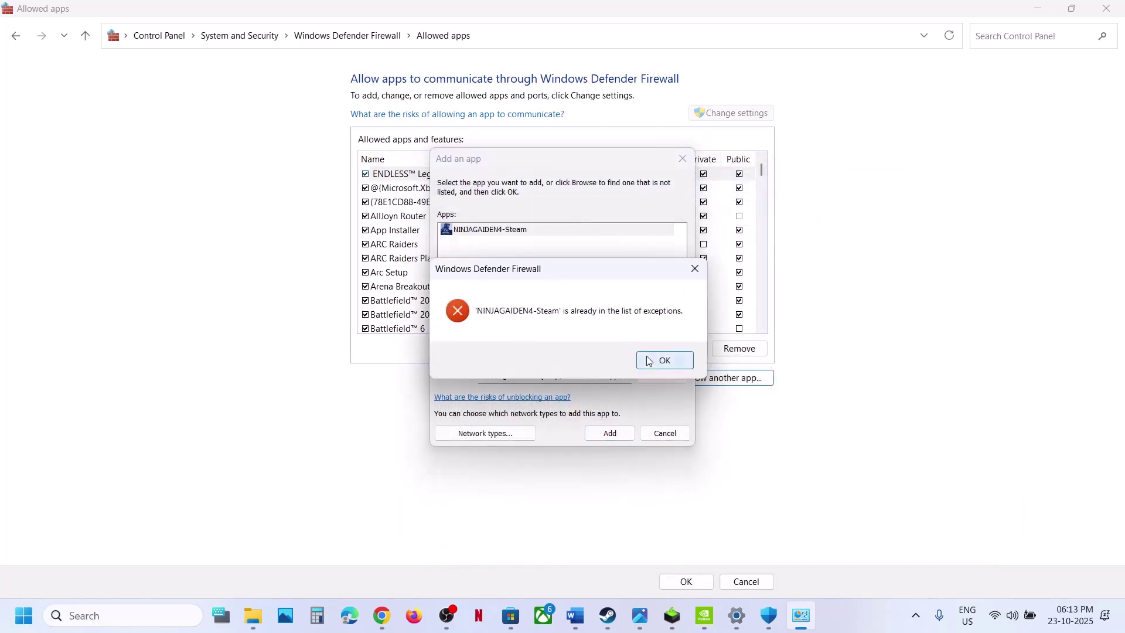
click(683, 158)
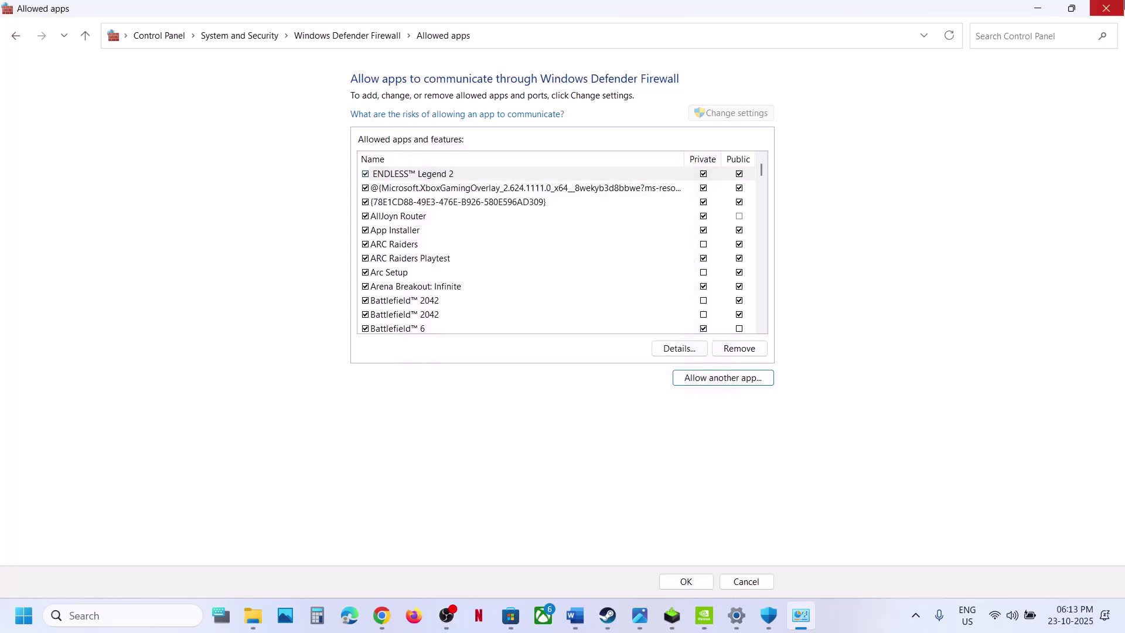
Step: Close Control Panel, Windows Security and Settings, and highlight "Create a new admin local user account" under Step 10 in the document
click(1106, 8)
click(1107, 8)
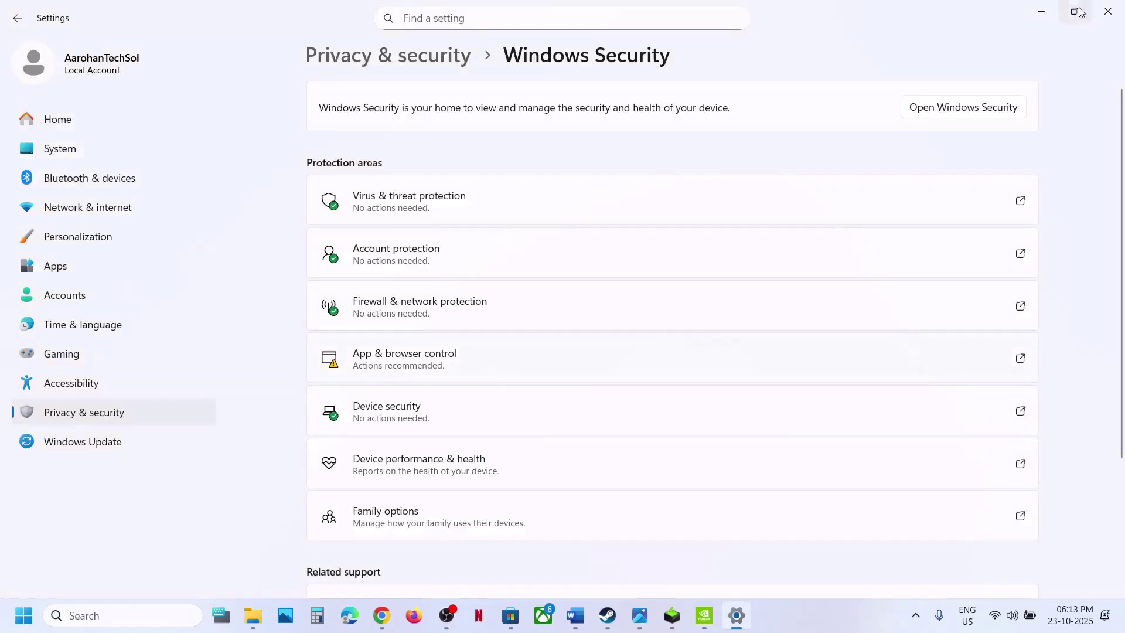
click(1107, 10)
scroll(419, 417, down, 4)
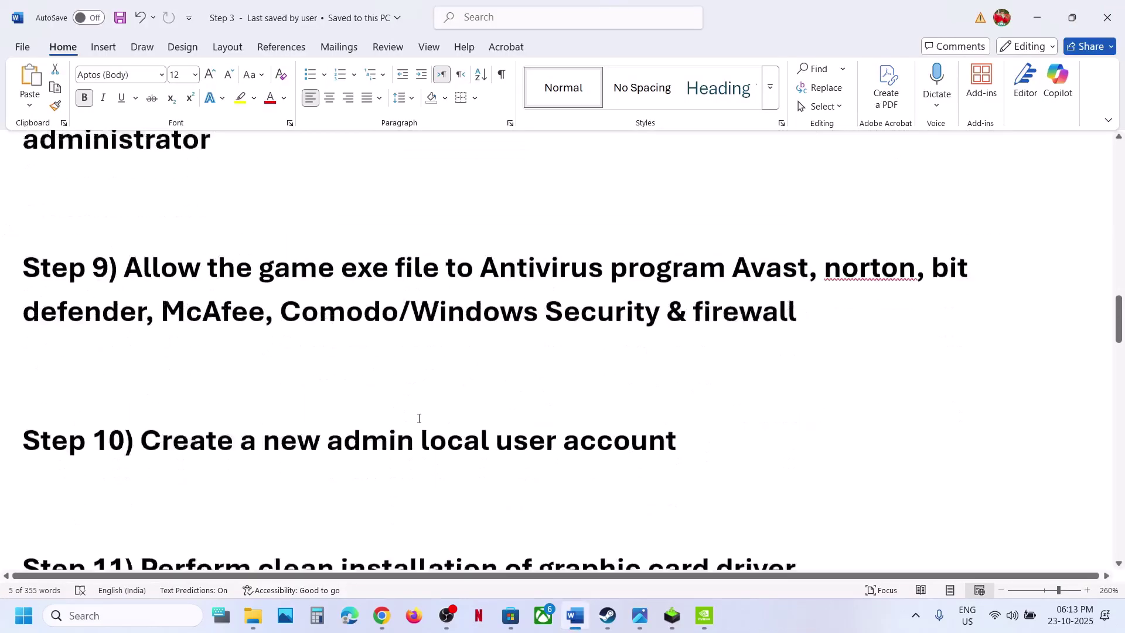
scroll(420, 417, up, 1)
drag(158, 436, 674, 434)
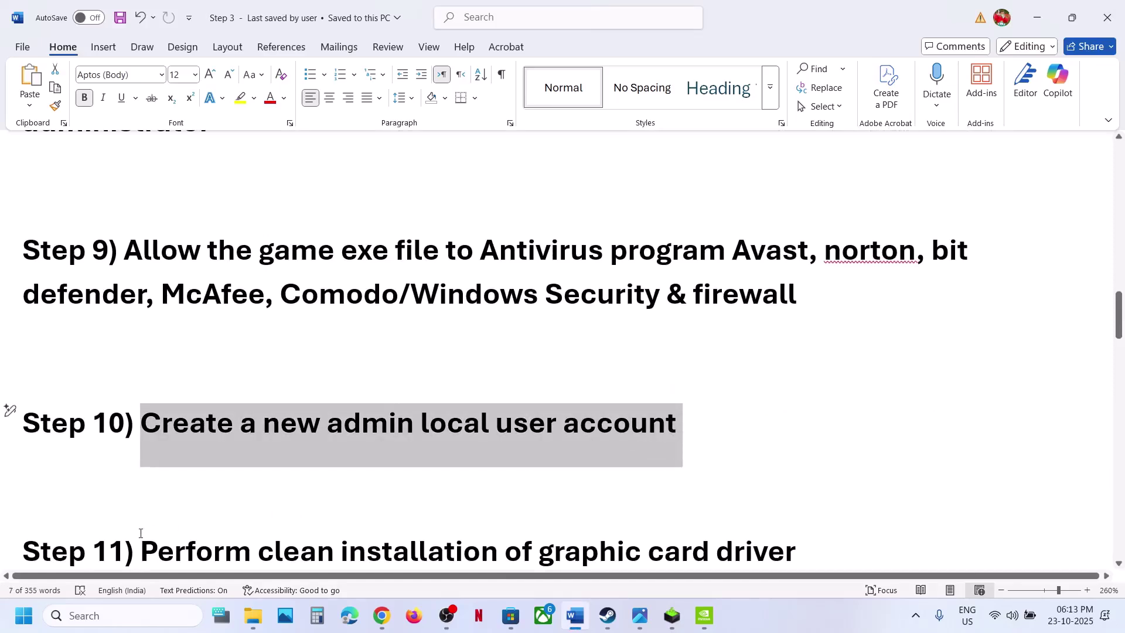
Step: Go to the Other users page of the Accounts section in Windows Settings
click(829, 631)
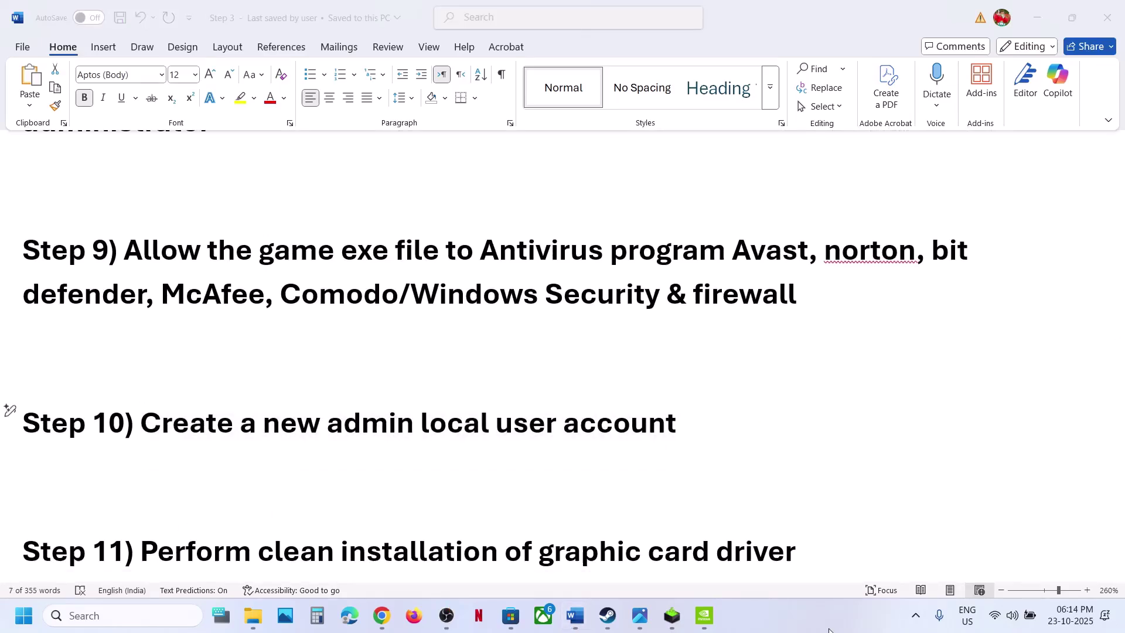
key(super+i)
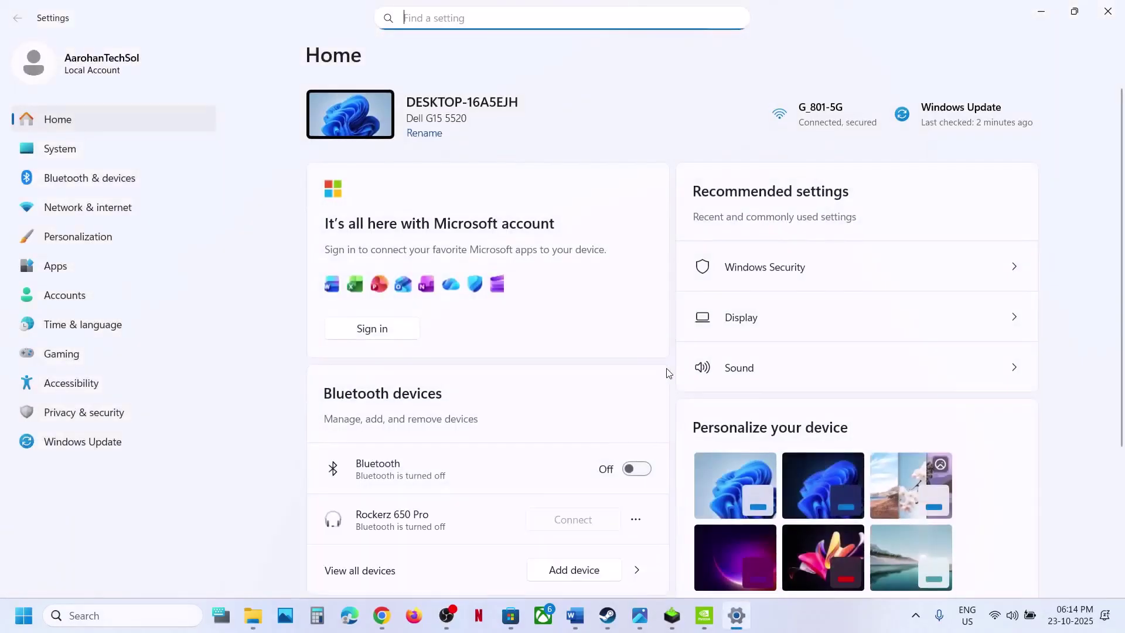
click(64, 295)
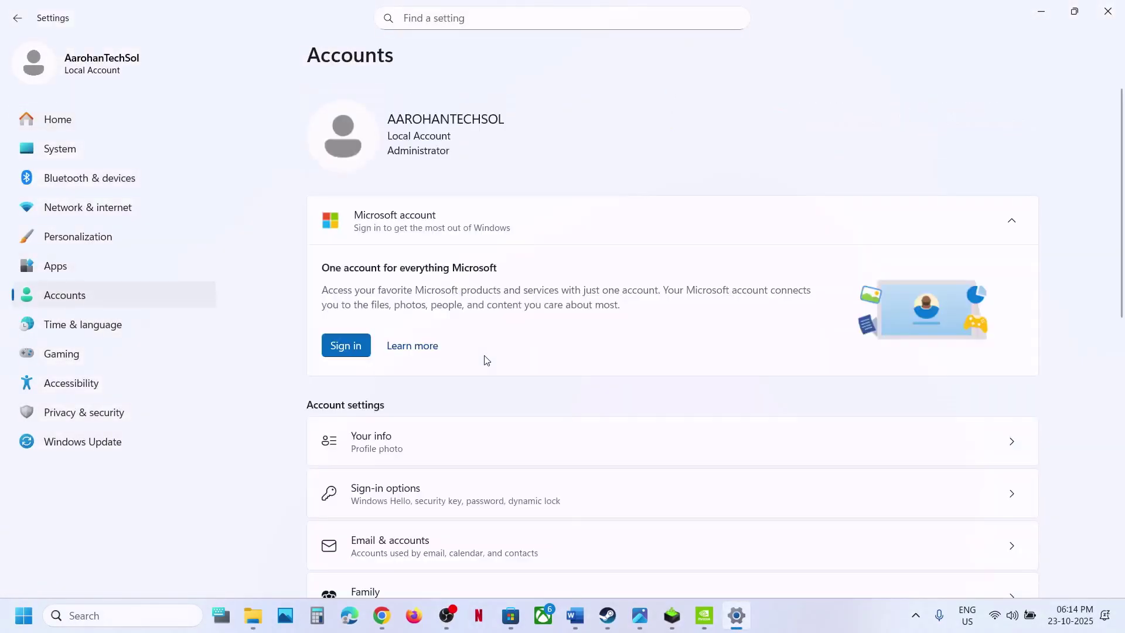
scroll(487, 360, down, 8)
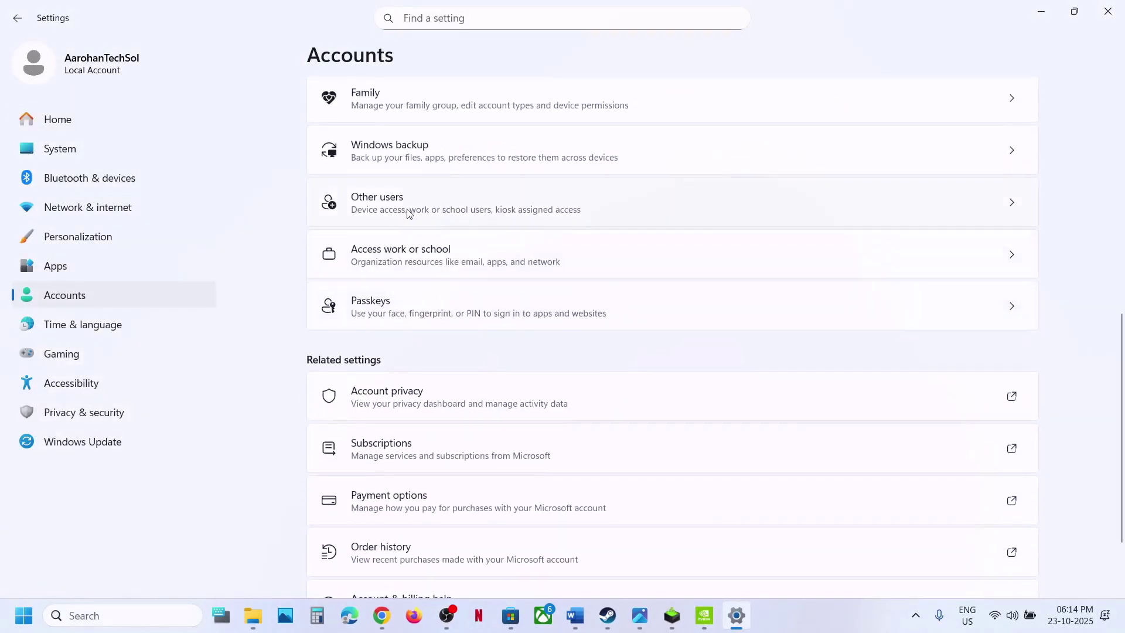
click(410, 214)
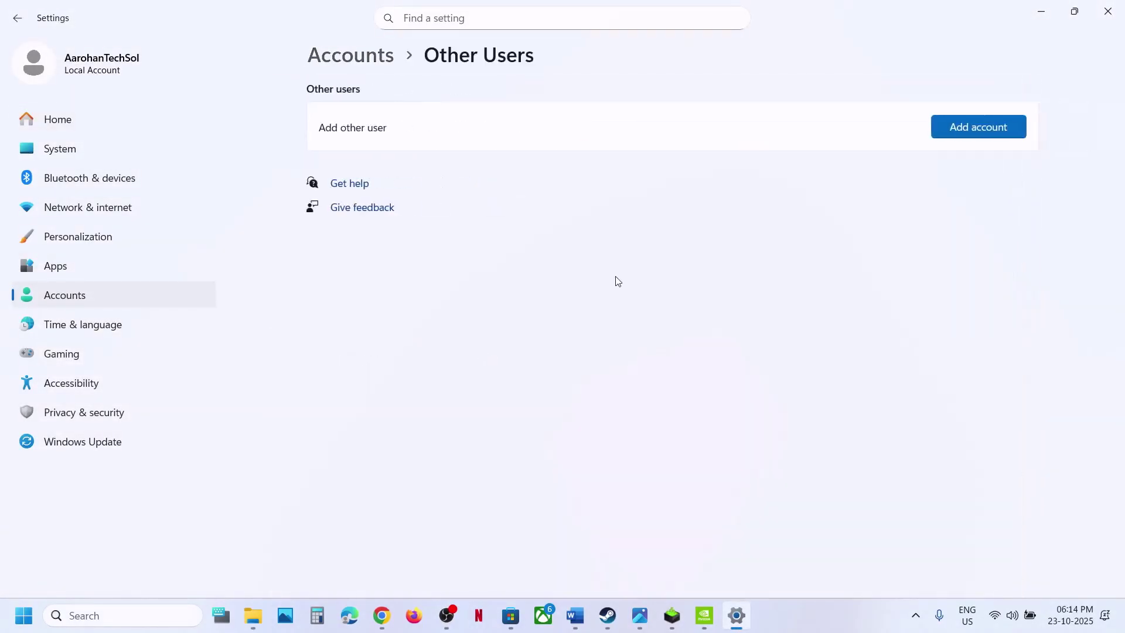
Step: Add a local user without a Microsoft account, named test and with no password
click(982, 125)
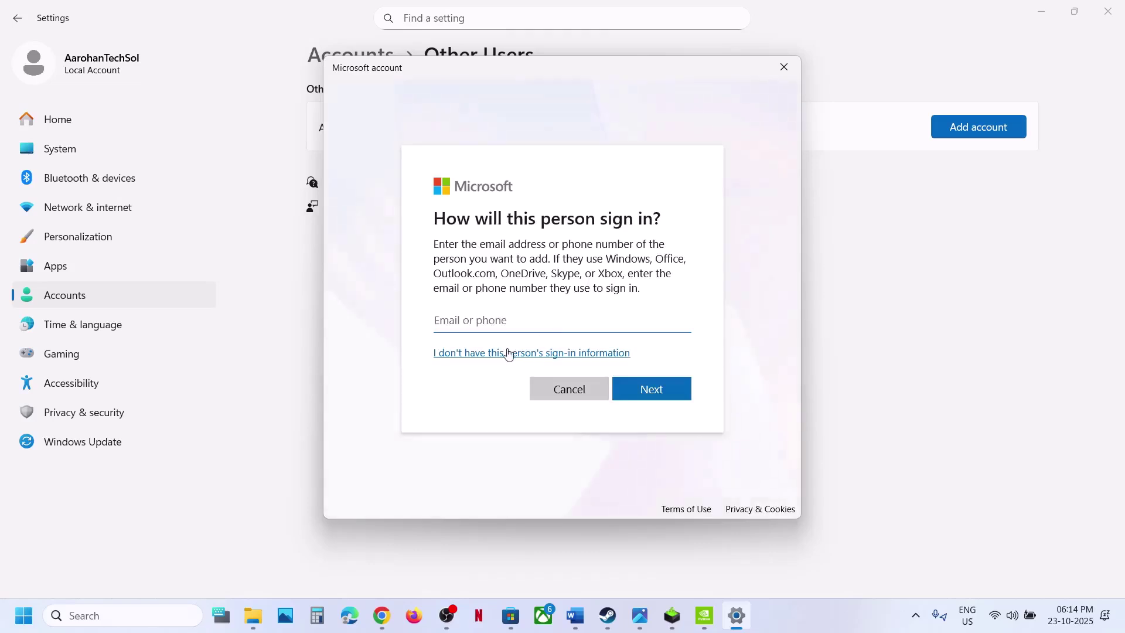
click(490, 357)
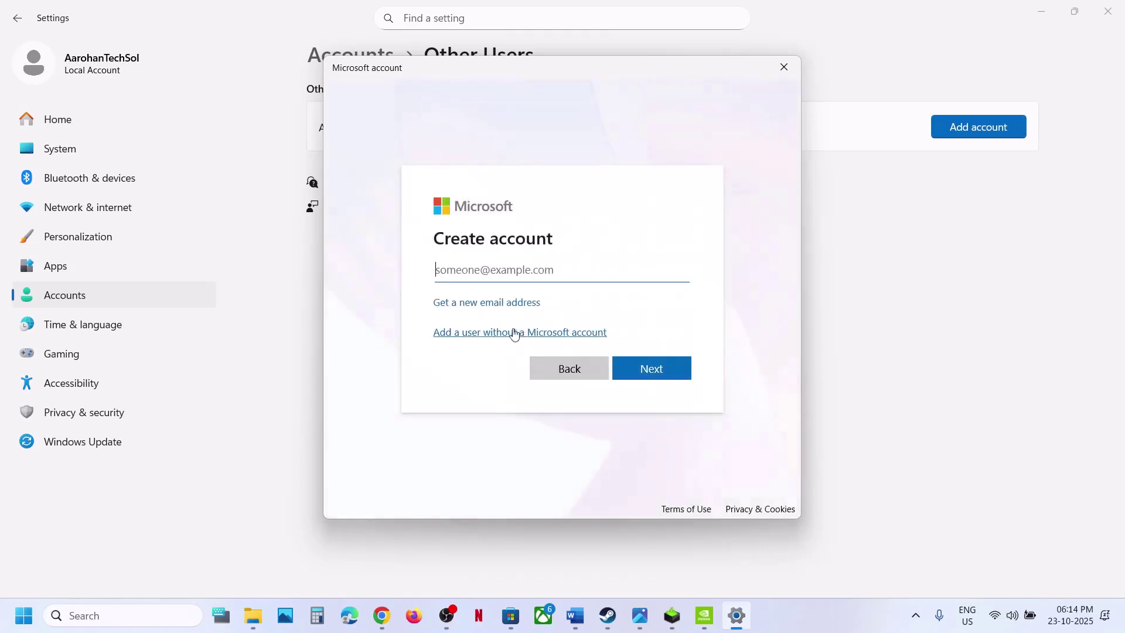
click(499, 336)
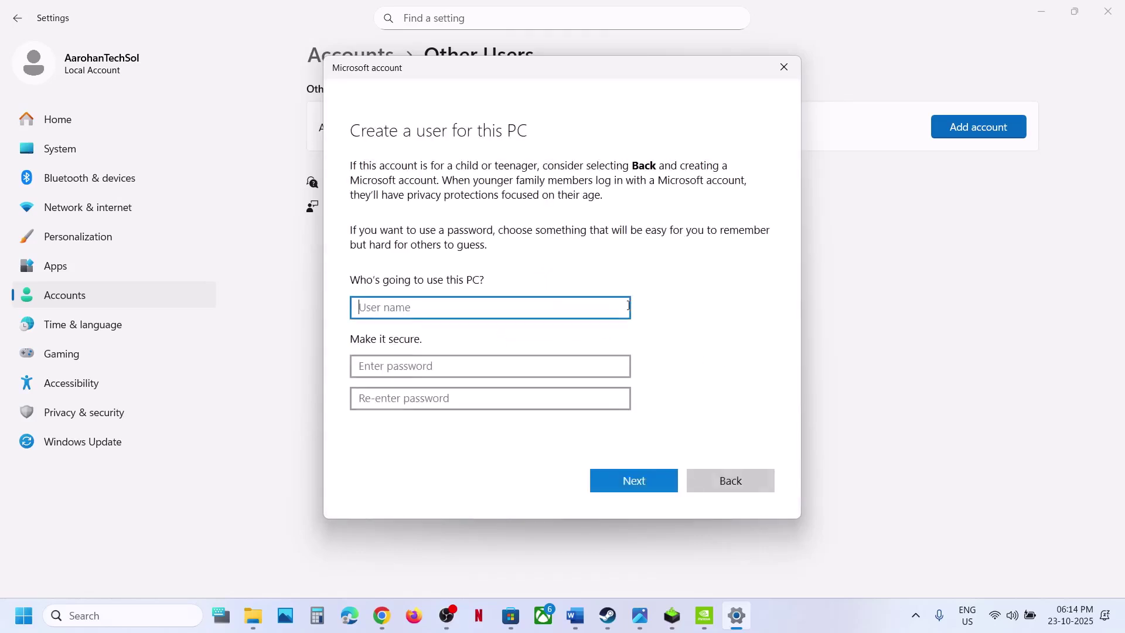
text(test)
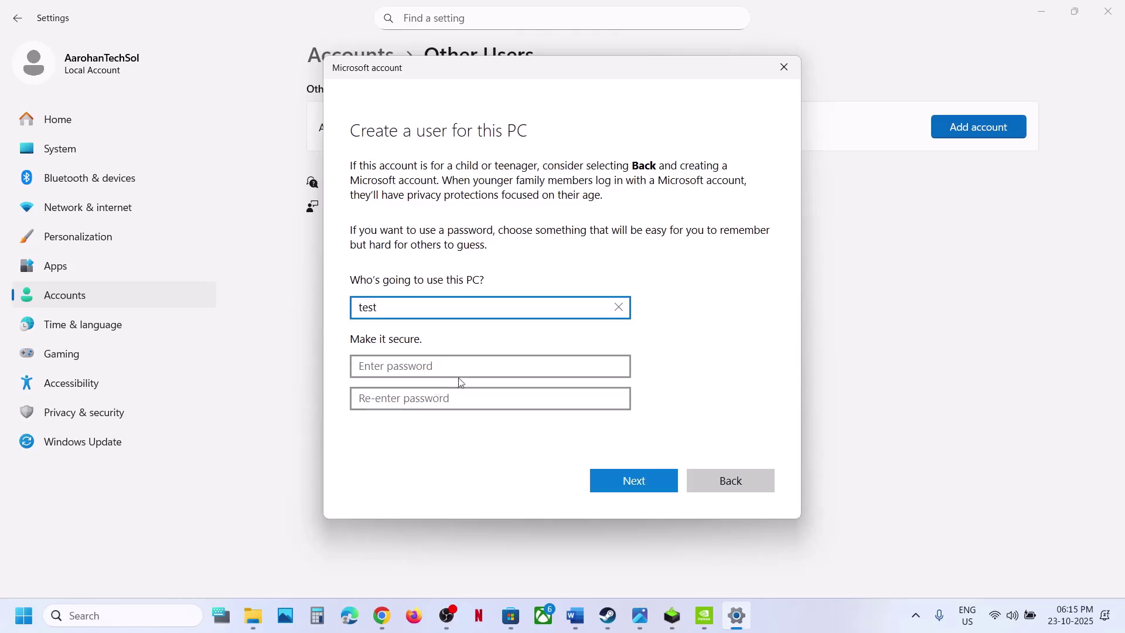
click(612, 485)
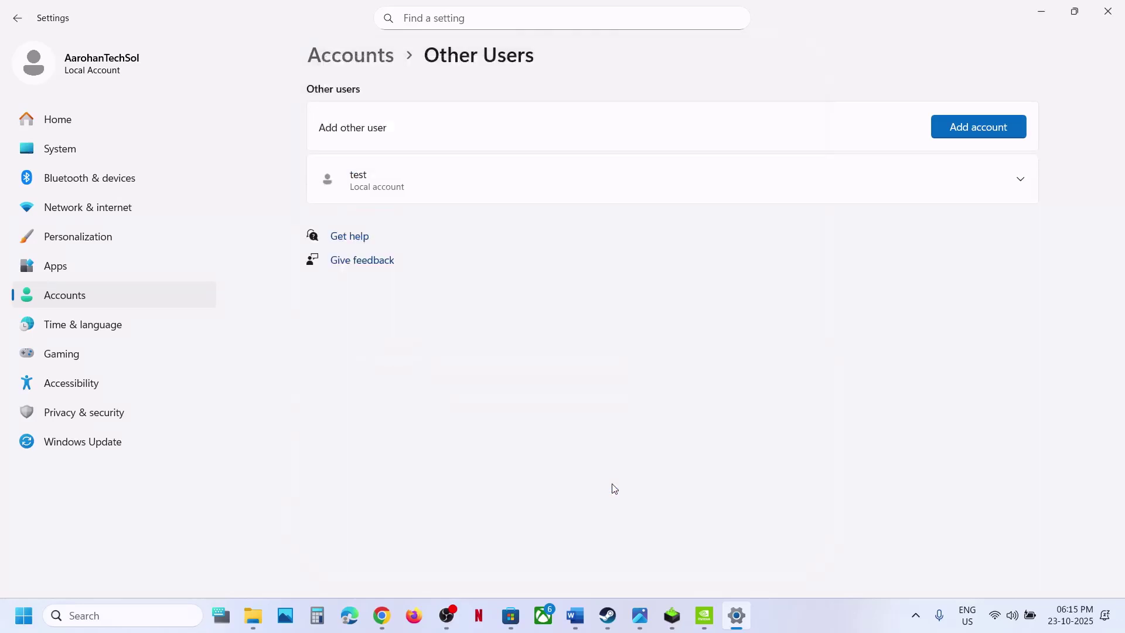
Step: Change the account type of the local user test to Administrator
click(919, 184)
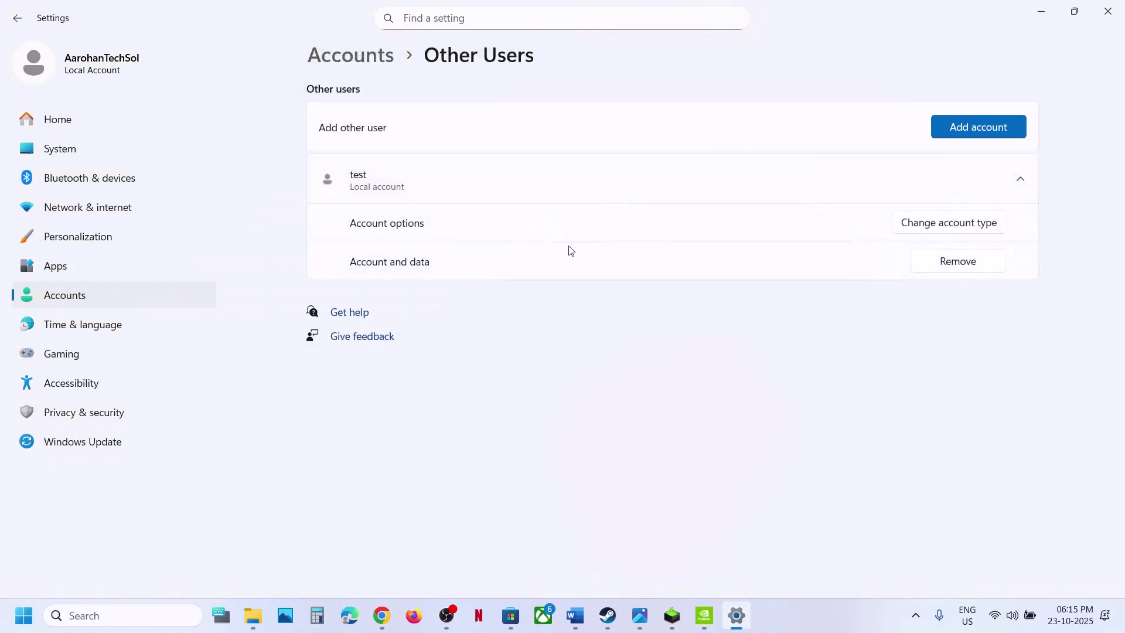
click(924, 228)
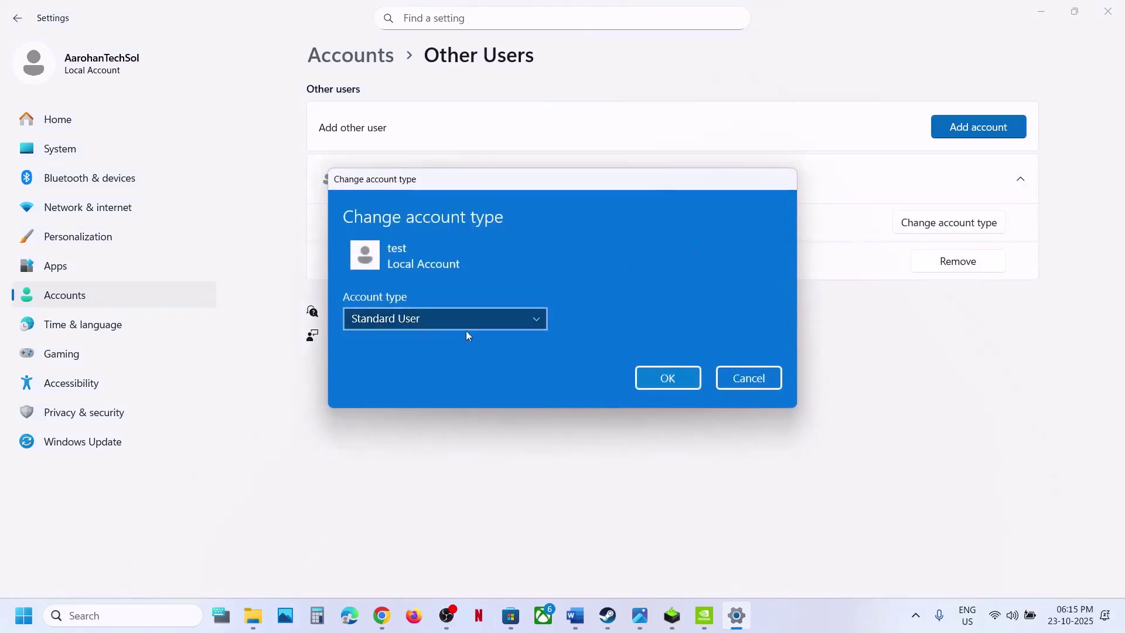
click(446, 324)
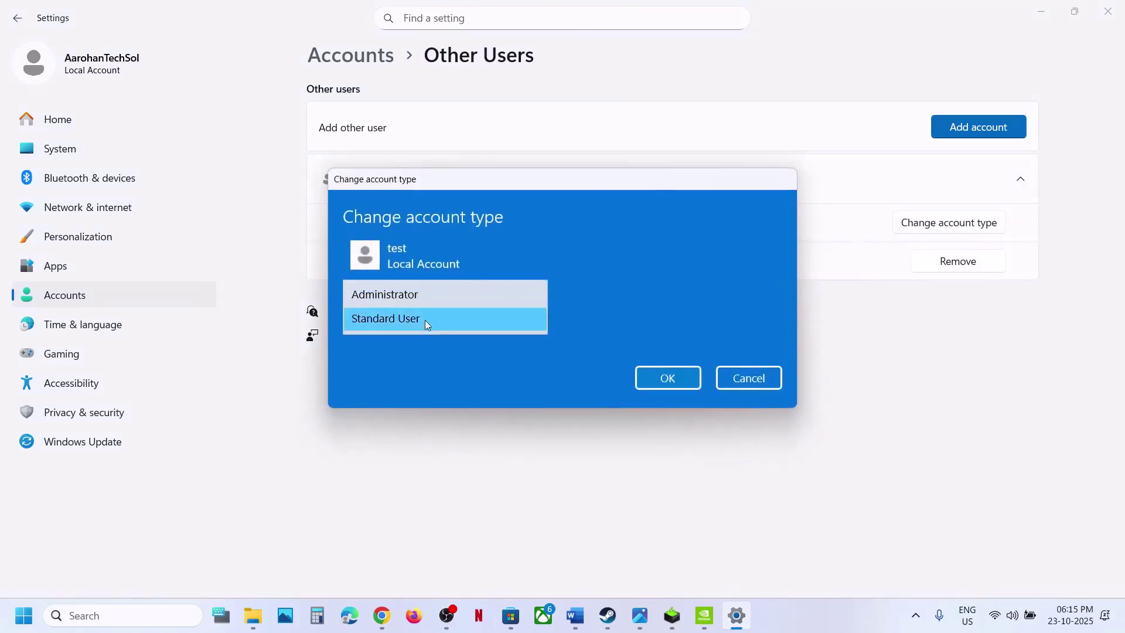
click(392, 294)
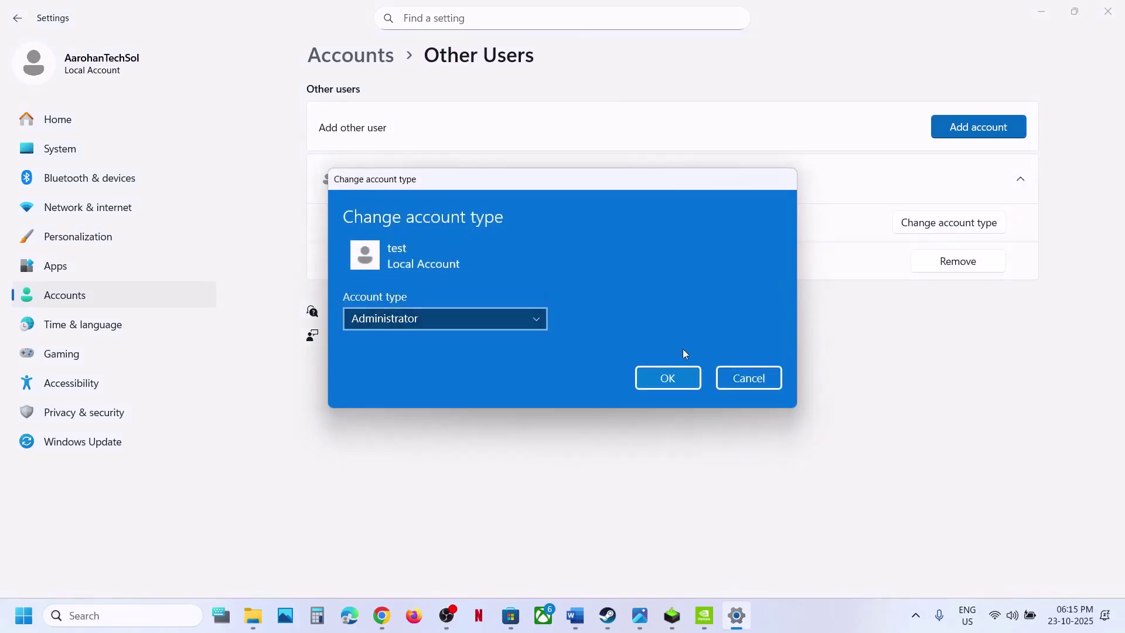
click(670, 380)
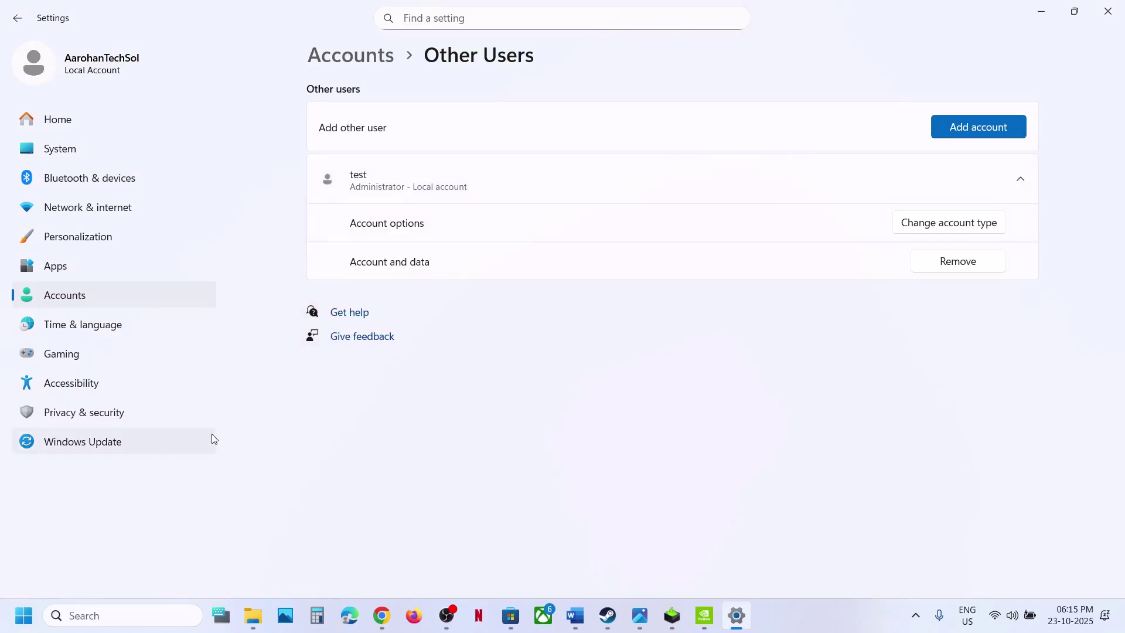
Step: Check the Windows power options and dismiss them without choosing any
click(23, 615)
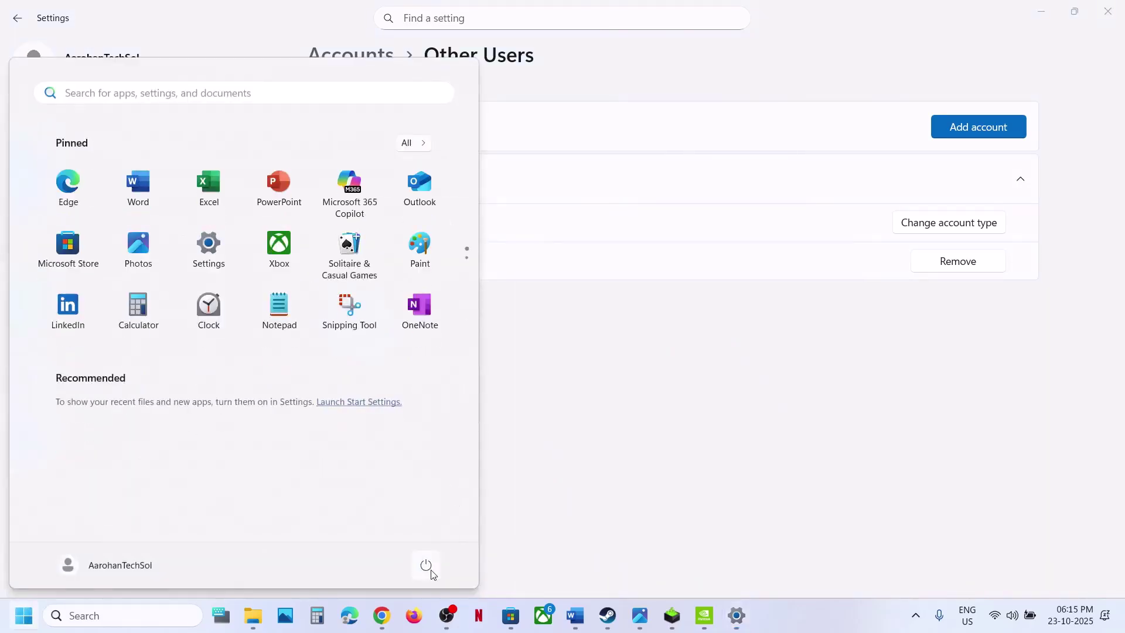
click(426, 567)
click(711, 445)
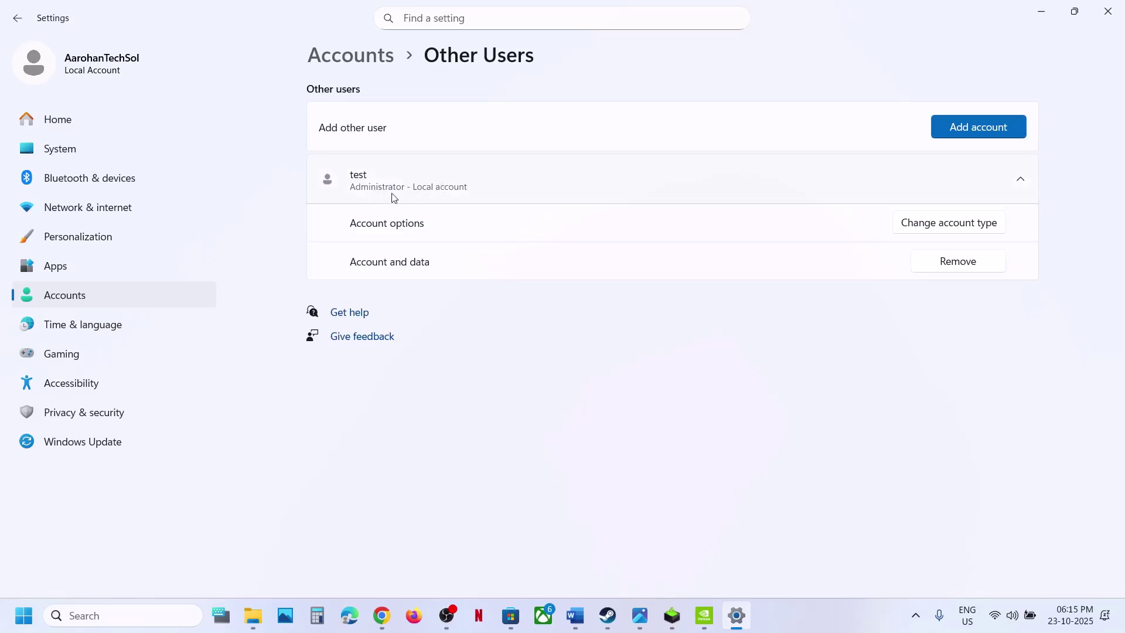
Step: Switch to Steam and back to the Word document, highlight the Step 11 heading, and open its NVIDIA driver download link
click(607, 615)
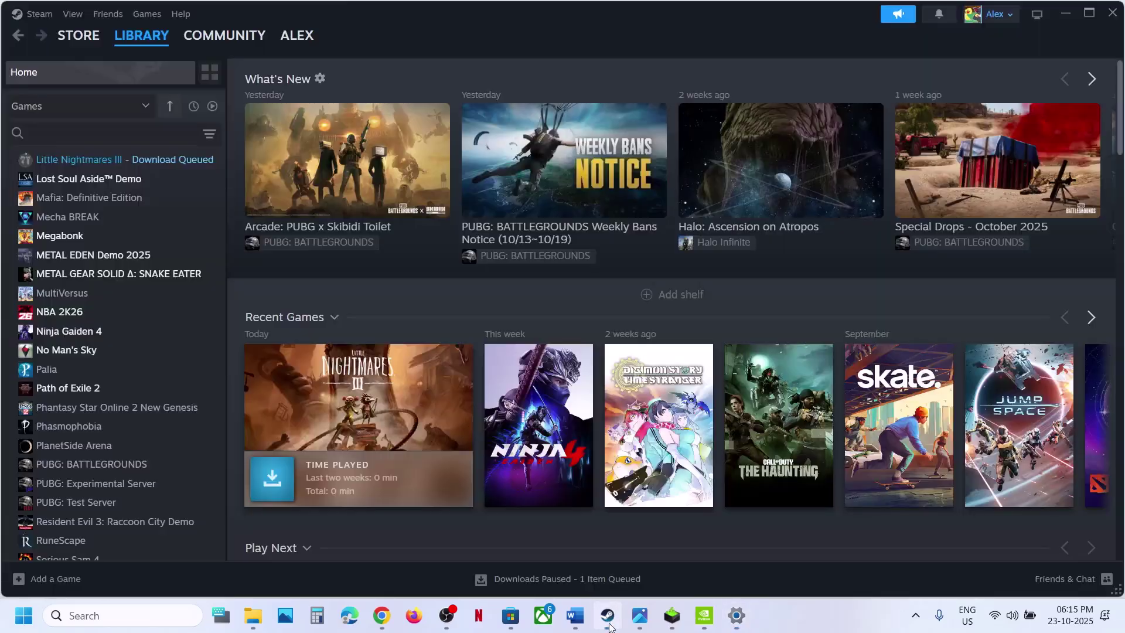
click(577, 621)
scroll(374, 395, down, 3)
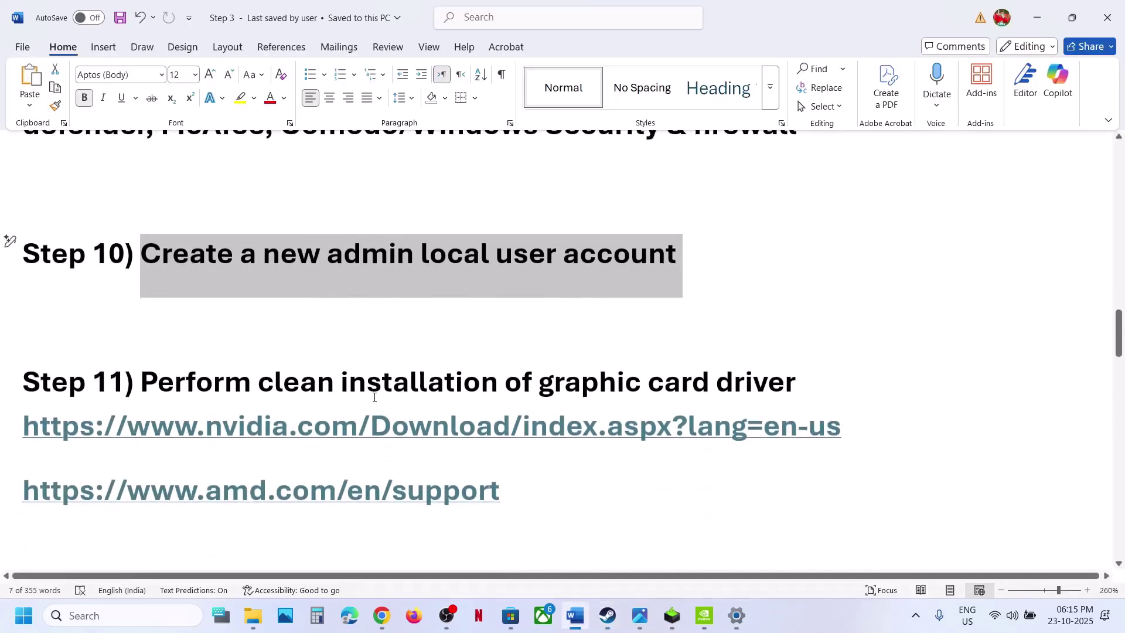
drag(259, 384, 715, 384)
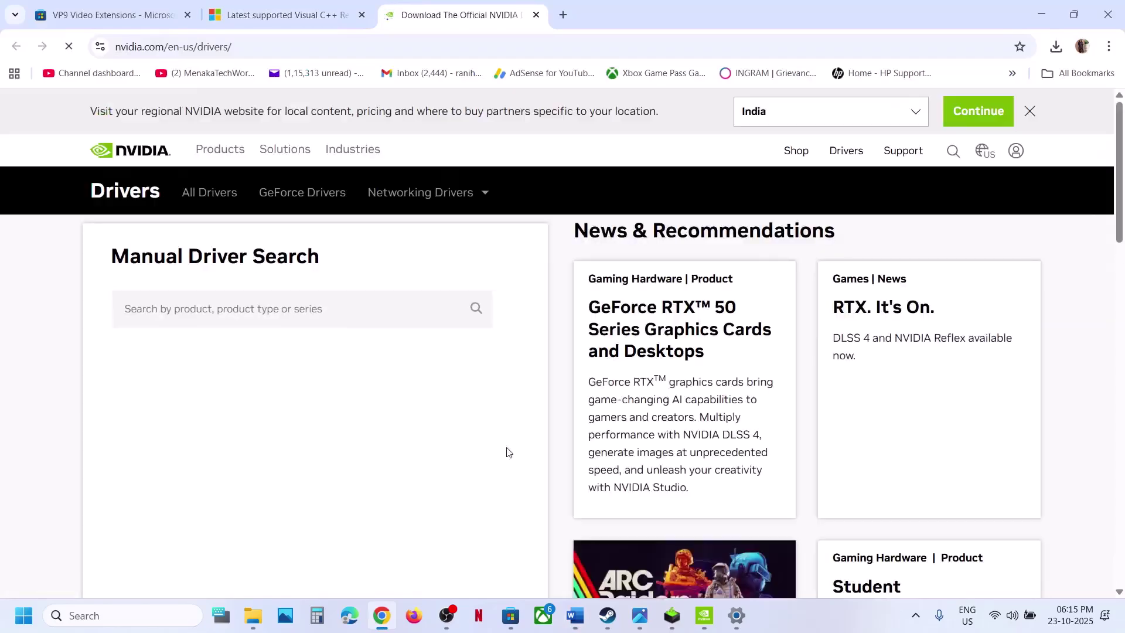
Step: View the AMD support link in the document, minimize Word, and search NVIDIA drivers for GeForce RTX 3050 Laptop GPU on Windows 11
click(580, 619)
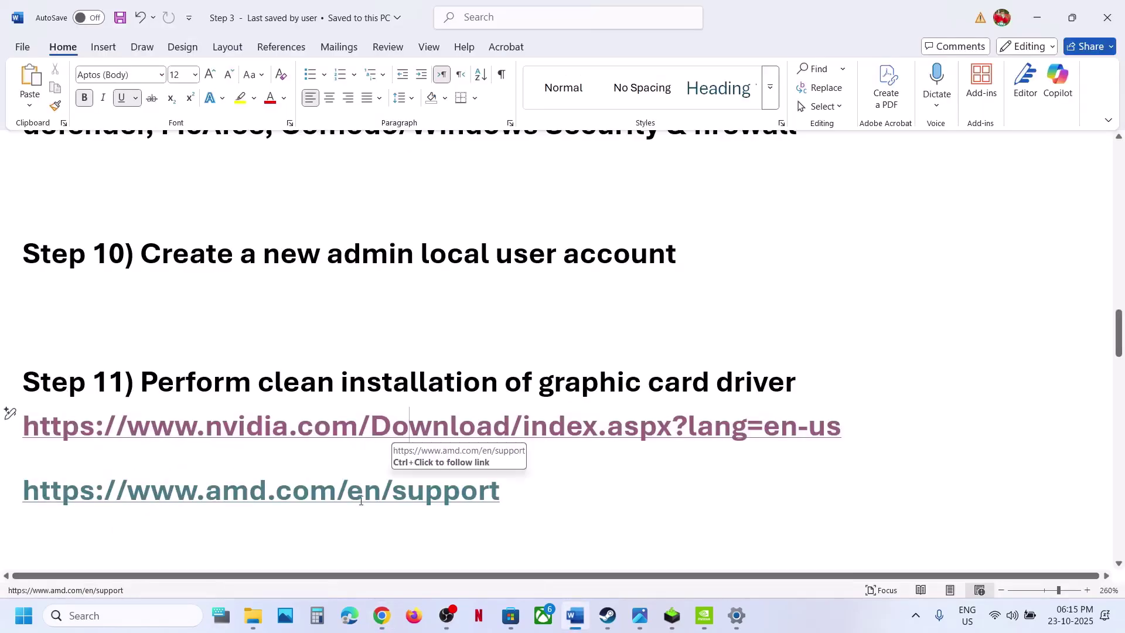
click(1039, 13)
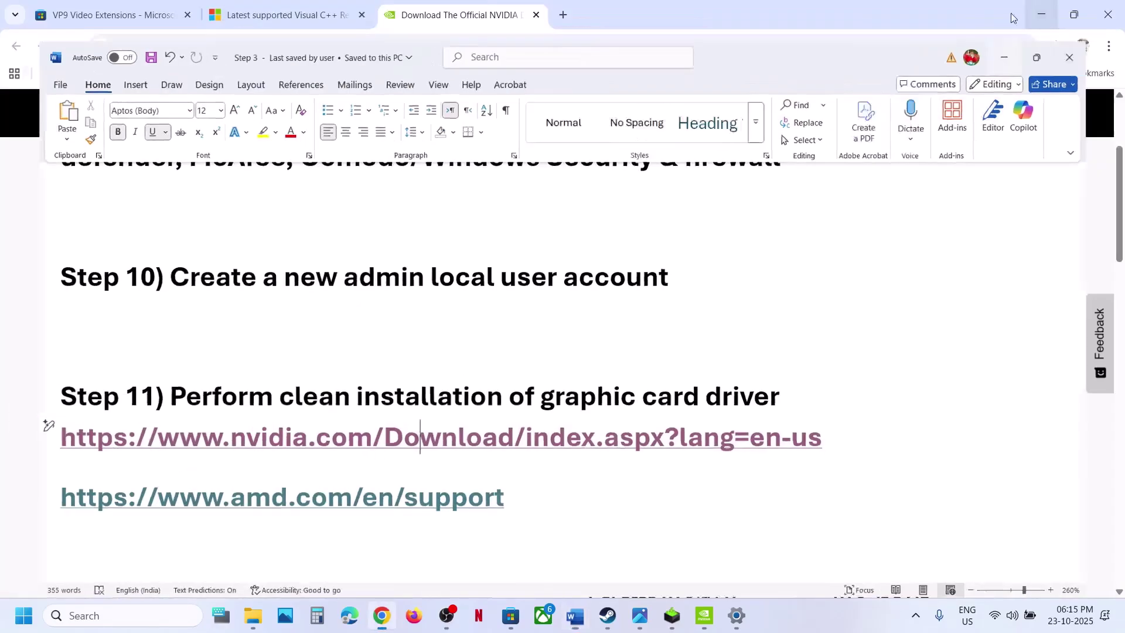
scroll(259, 389, down, 1)
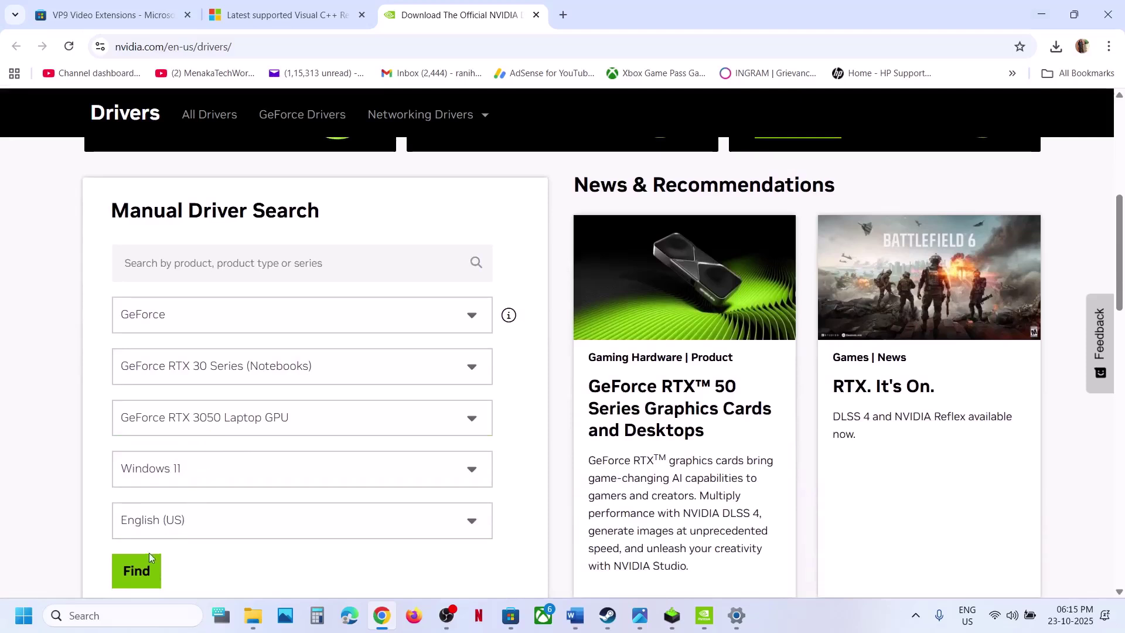
click(138, 570)
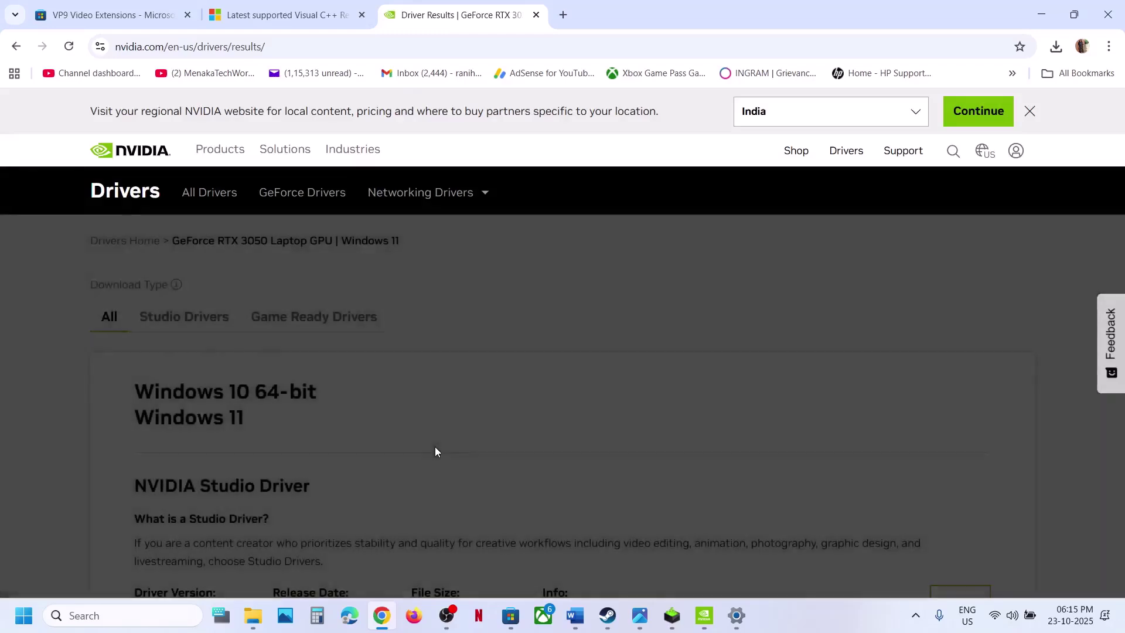
Step: Open the GeForce Game Ready Driver 581.57 details from the search results, download it, and view the download progress
scroll(435, 452, down, 4)
scroll(192, 503, down, 1)
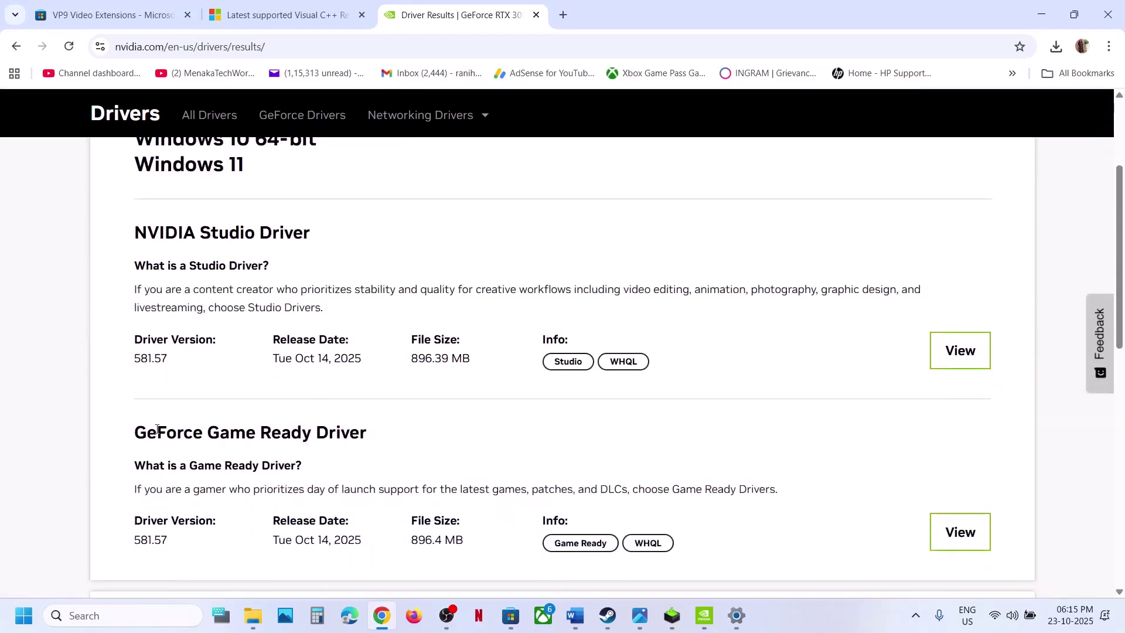
drag(157, 368, 368, 369)
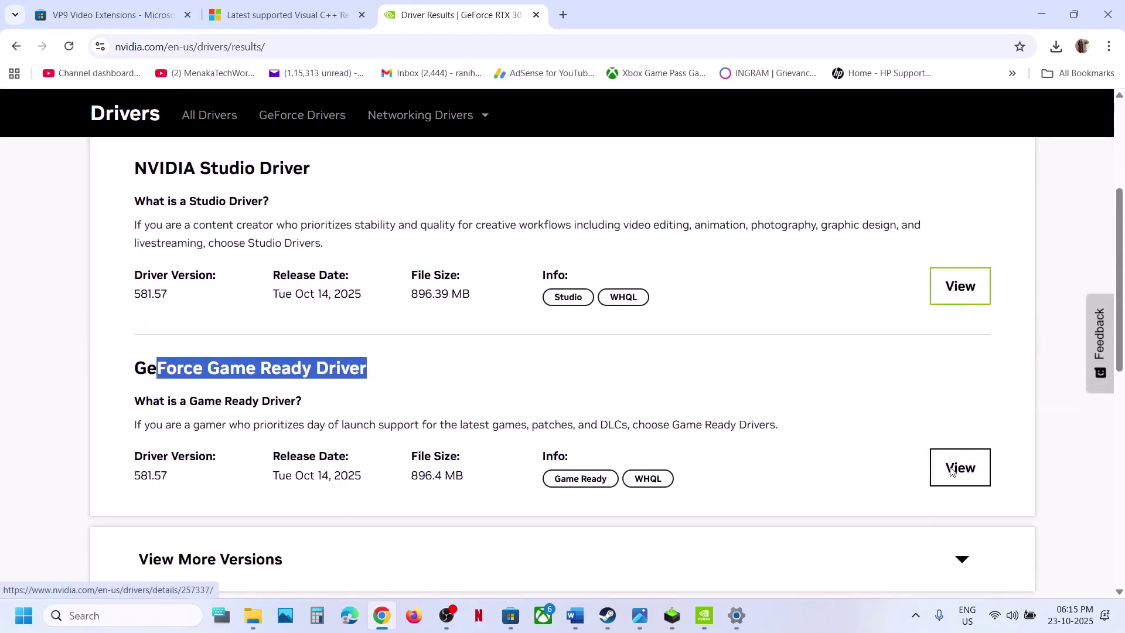
click(935, 466)
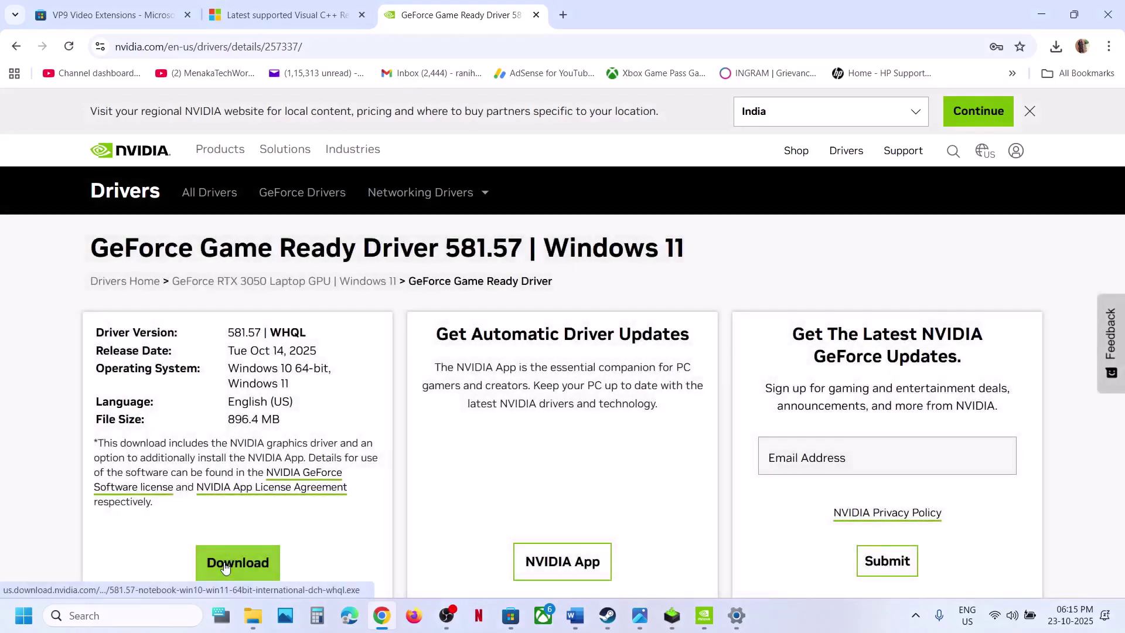
click(238, 564)
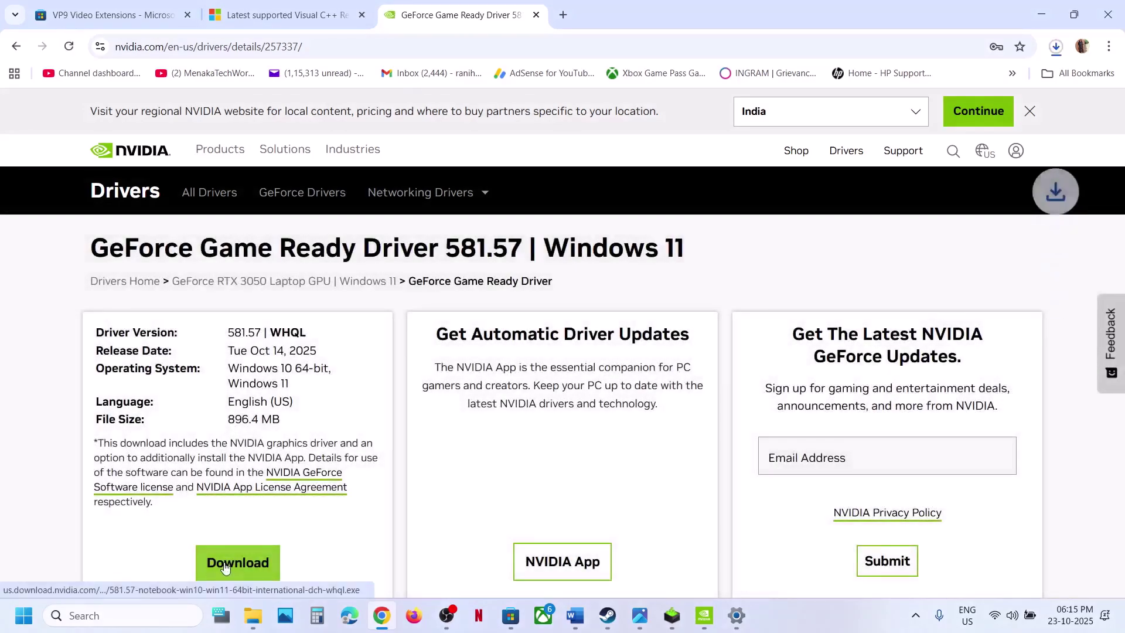
click(1056, 47)
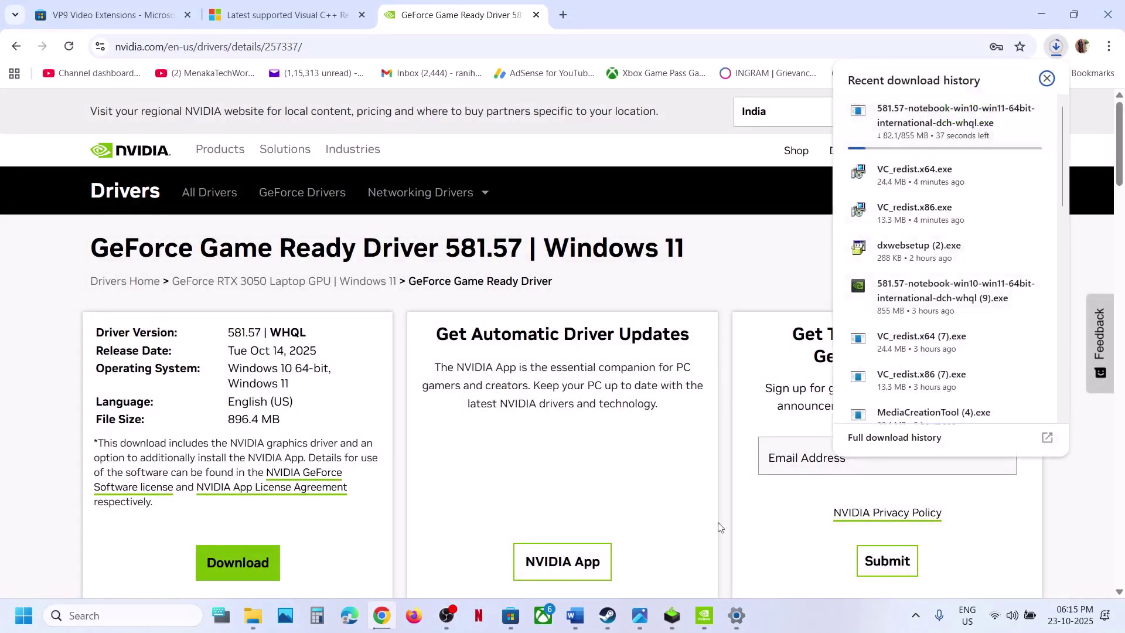
Step: Switch to the NVIDIA Installer, accept the license for driver and NVIDIA App, and choose Custom (Advanced) with a clean installation
click(674, 622)
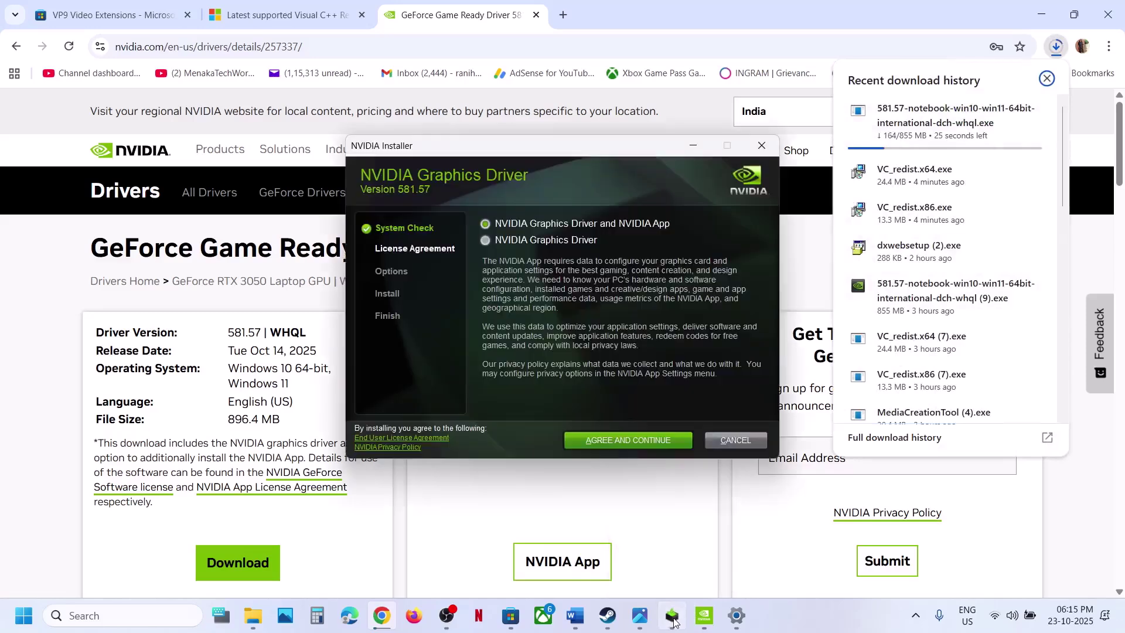
click(611, 441)
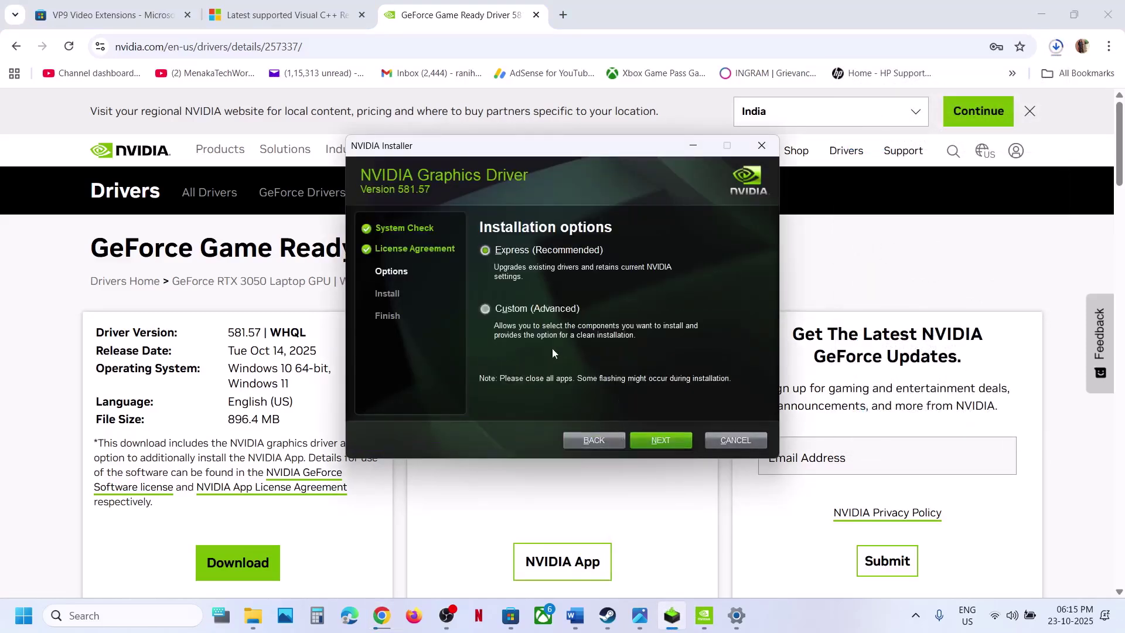
click(526, 310)
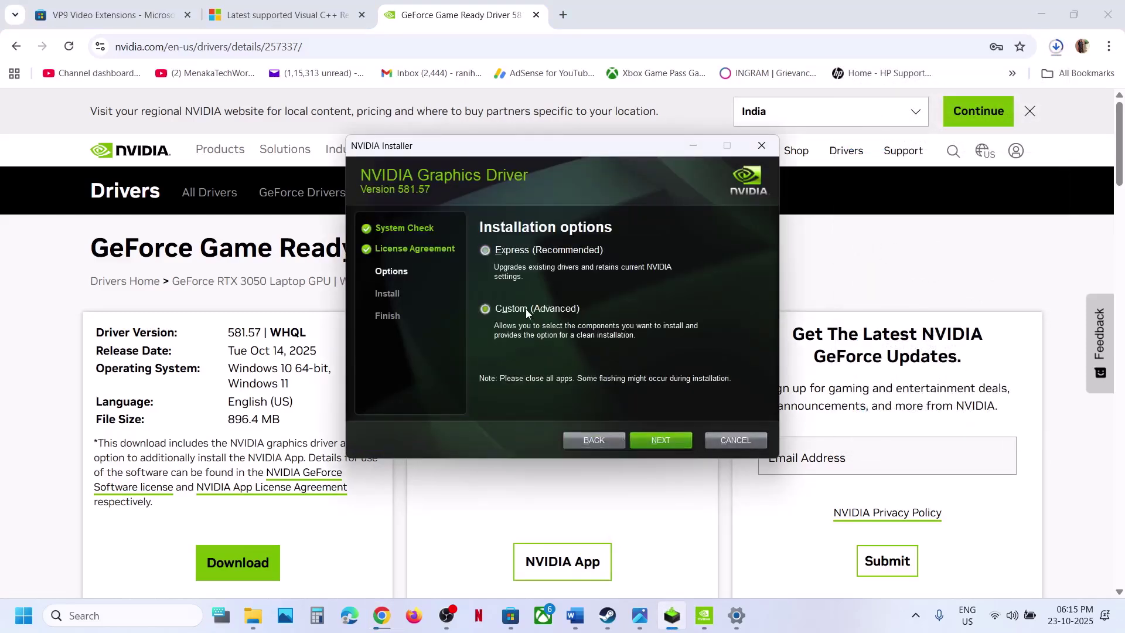
click(656, 440)
click(485, 360)
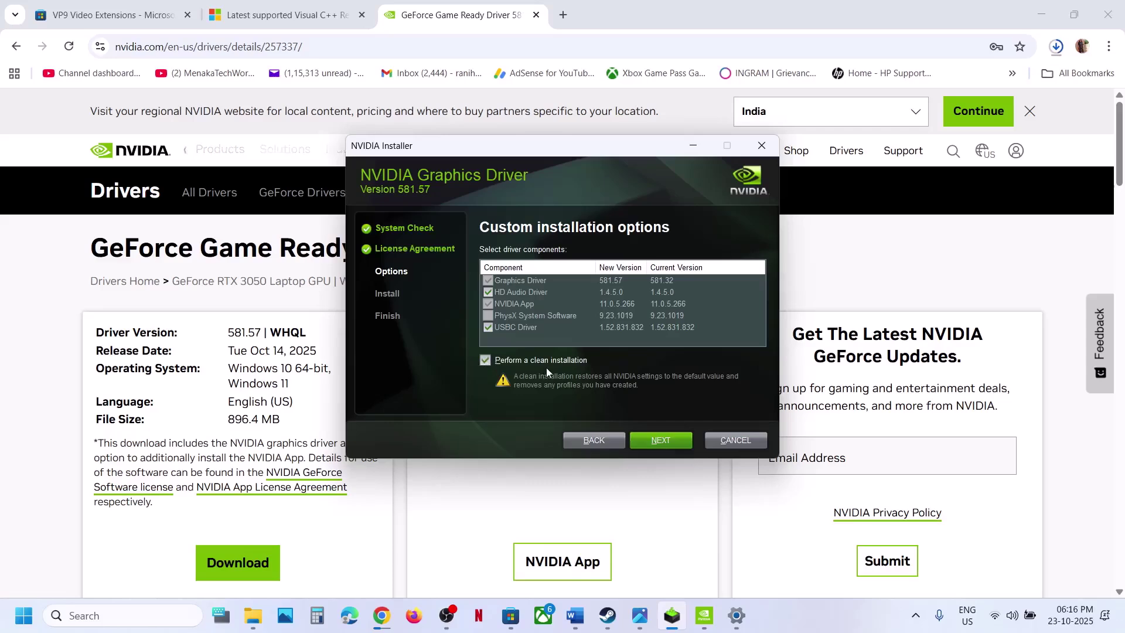
click(656, 441)
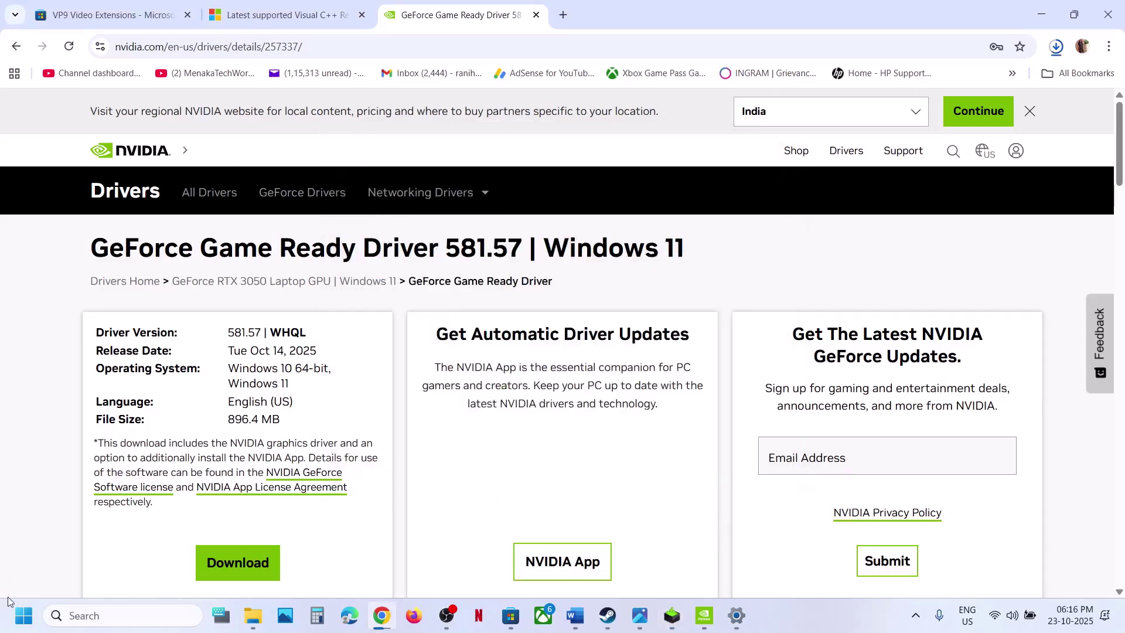
Step: View the Windows power options, return to the Word document, and highlight "graphics" in the Step 12 heading
click(23, 617)
click(430, 566)
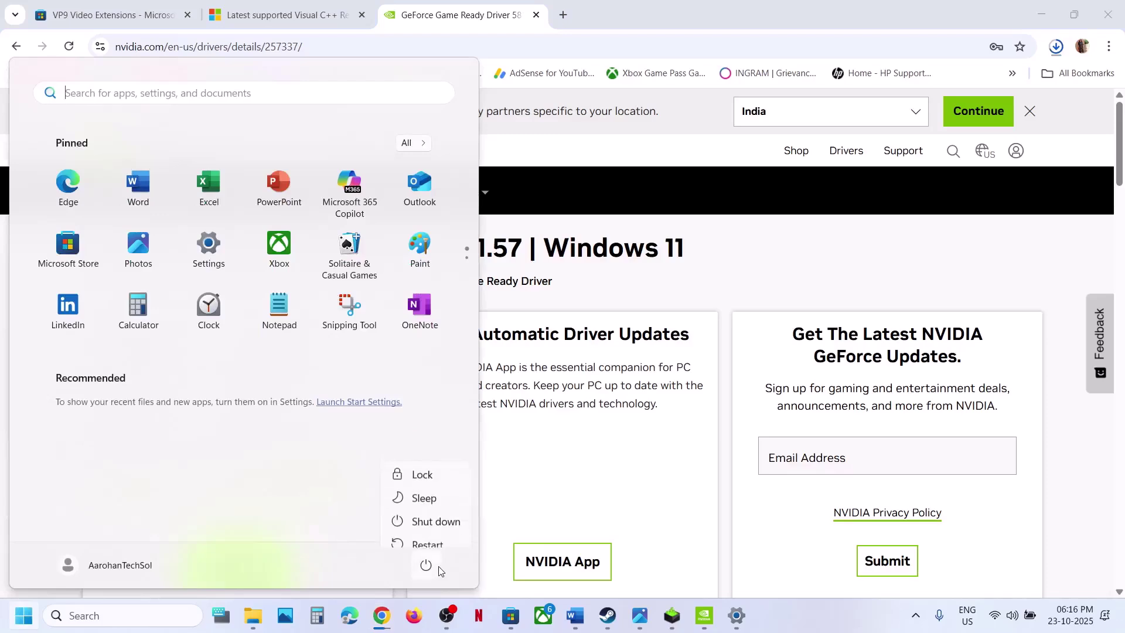
click(573, 626)
scroll(486, 390, down, 5)
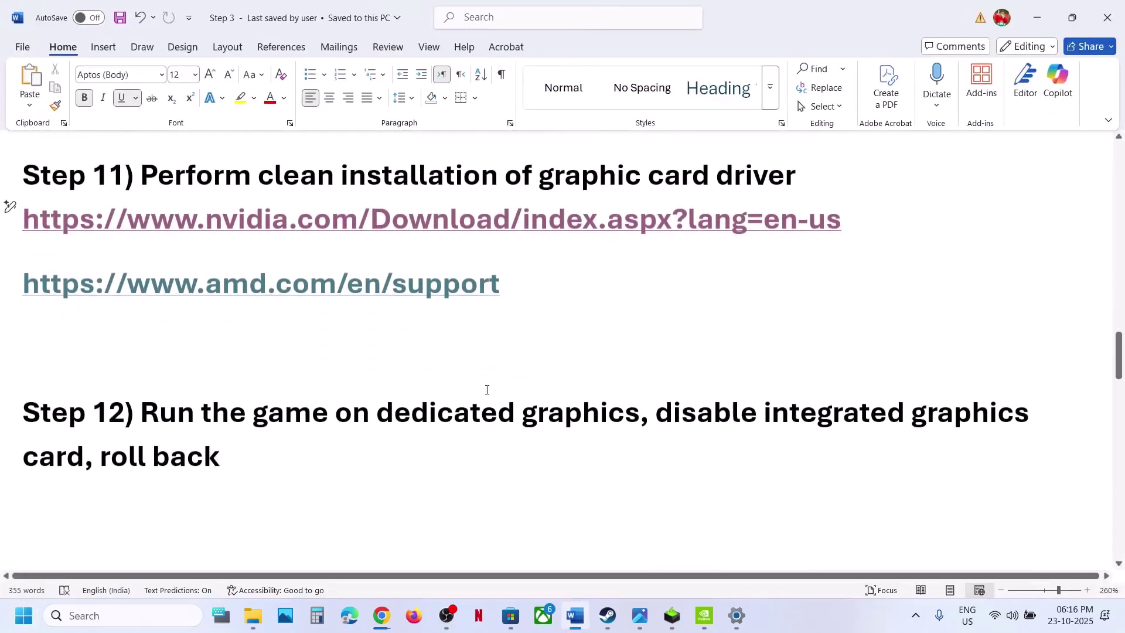
double_click(576, 409)
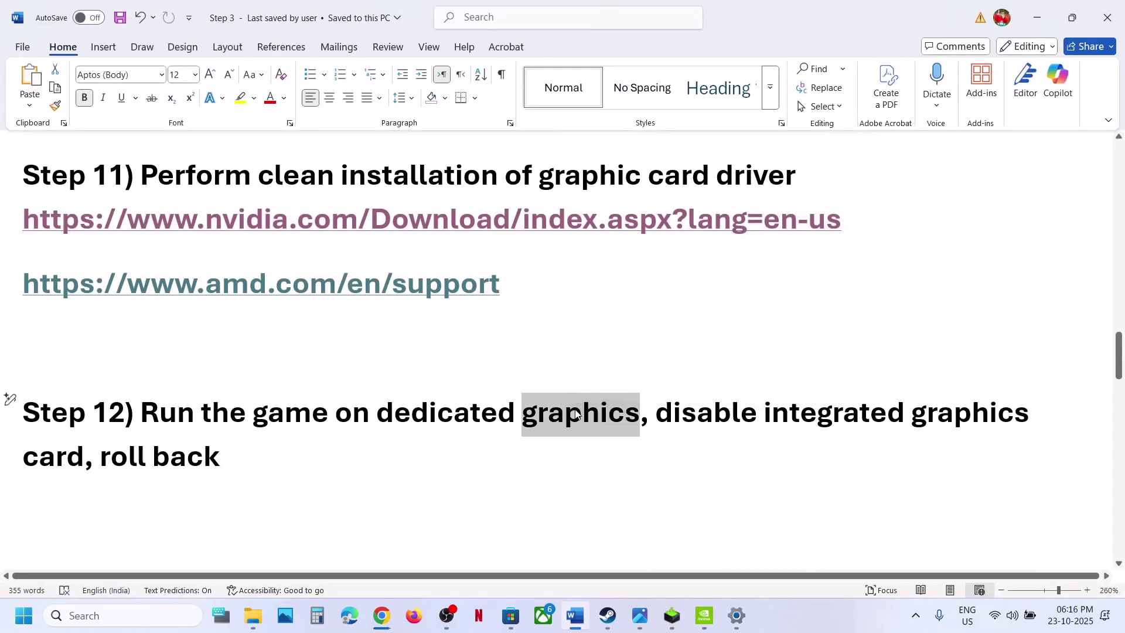
Step: Open Windows Graphics settings and add NINJAGAIDEN4-Steam from Steam's steamapps\common\NINJAGAIDEN4 folder as a desktop app
click(117, 615)
text(graphics)
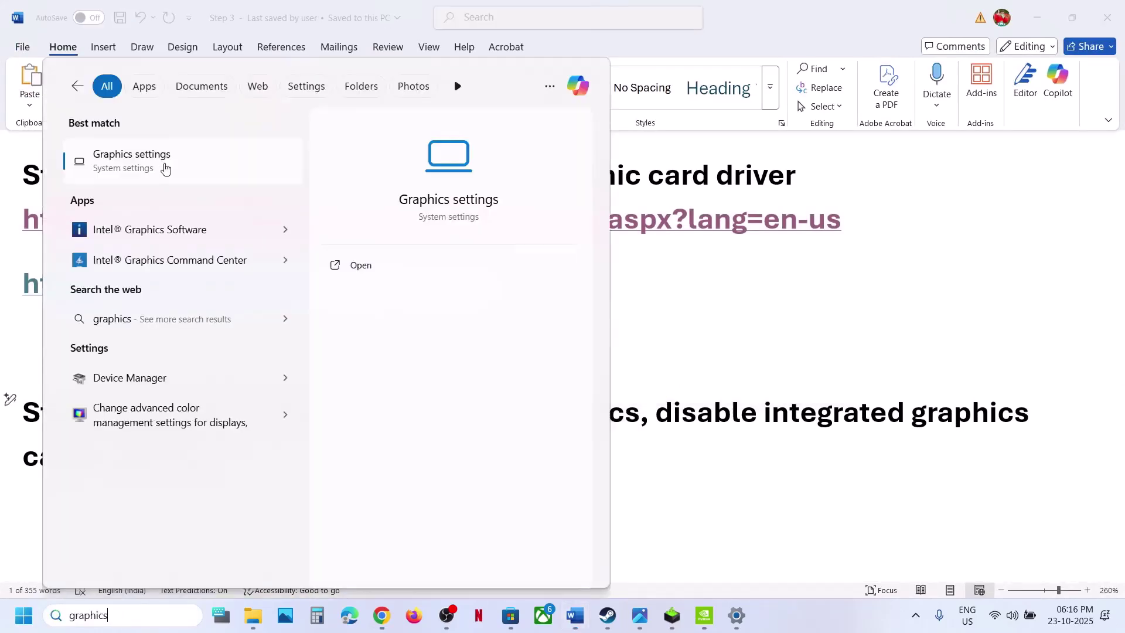
click(153, 153)
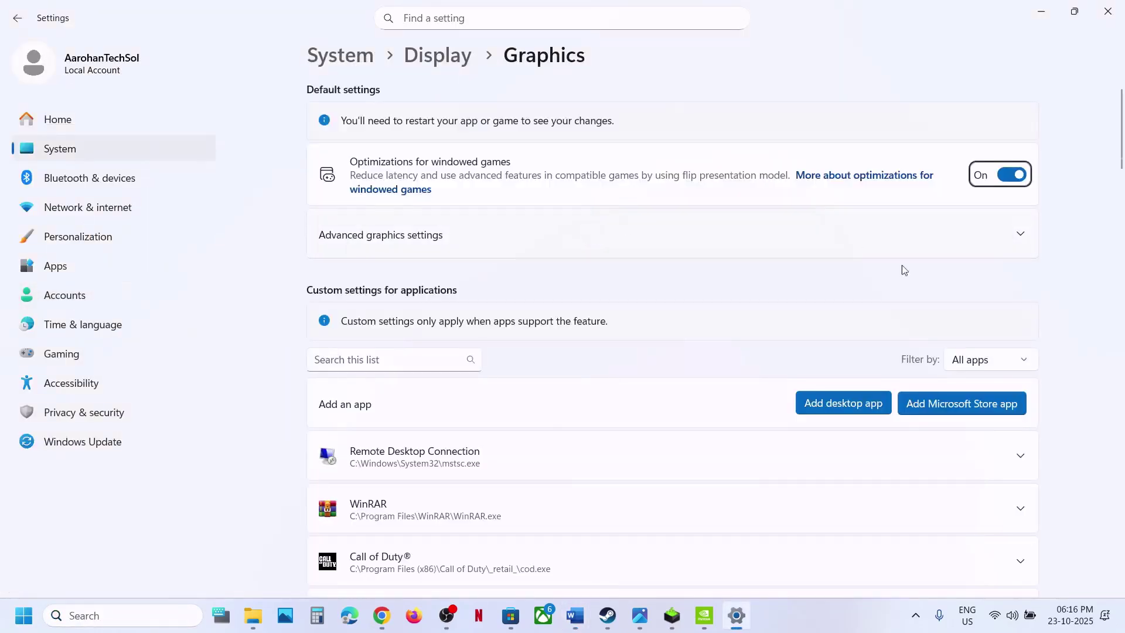
click(845, 401)
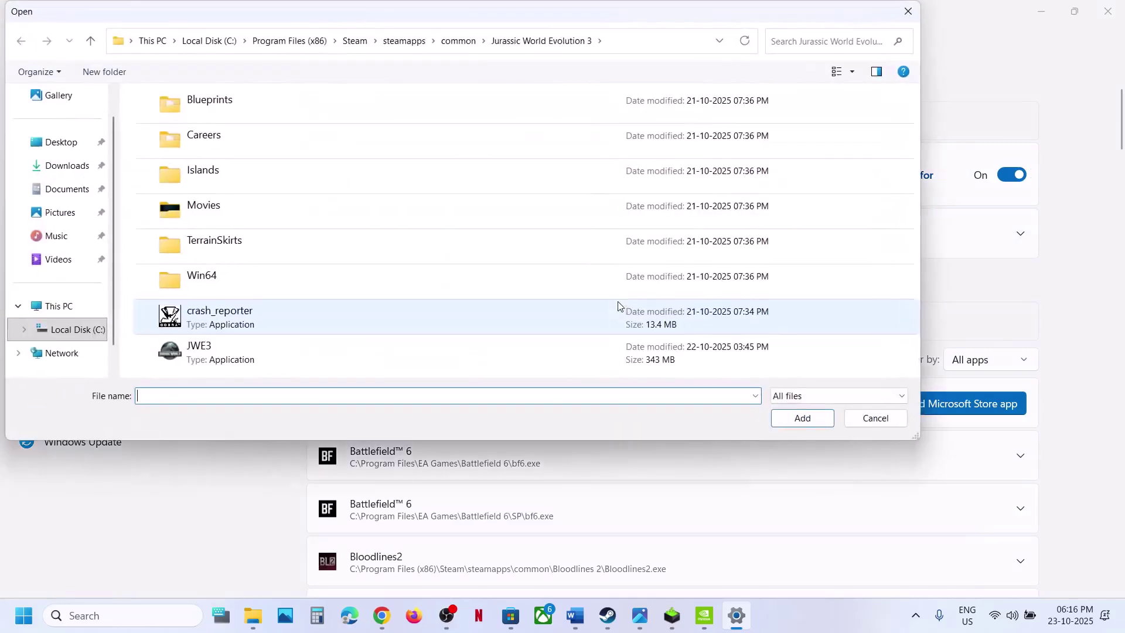
click(450, 40)
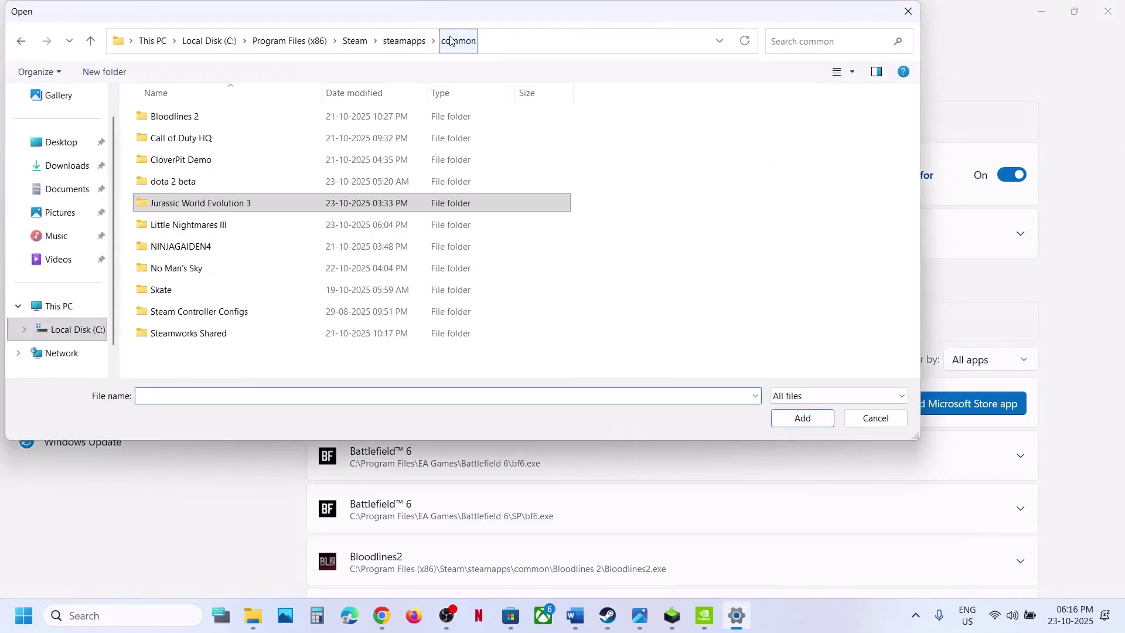
click(196, 249)
double_click(195, 249)
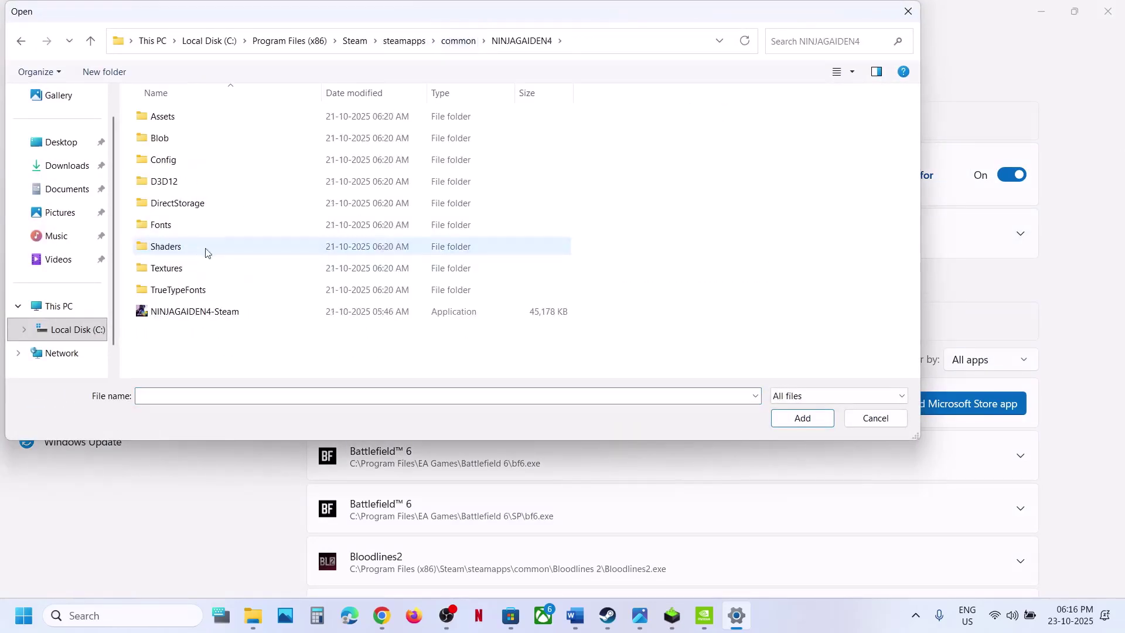
click(190, 313)
click(803, 417)
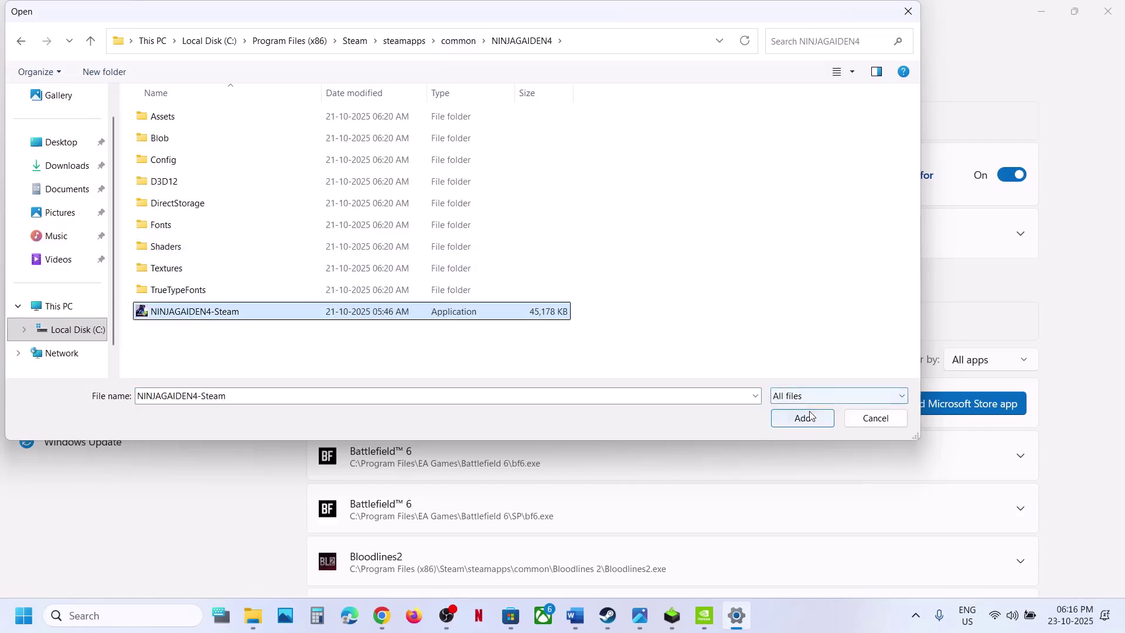
Step: Set the GPU preference for NINJAGAIDEN4-Steam to High Performance (NVIDIA GeForce RTX 3050 Laptop GPU) and close Settings
scroll(472, 474, down, 5)
scroll(473, 476, down, 15)
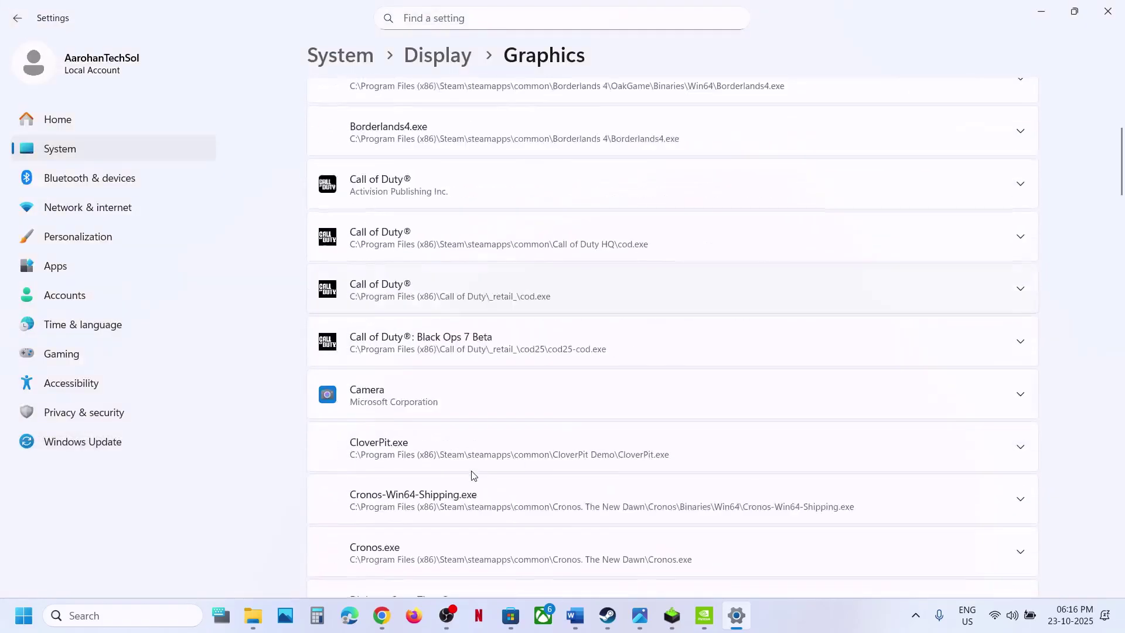
scroll(474, 475, down, 12)
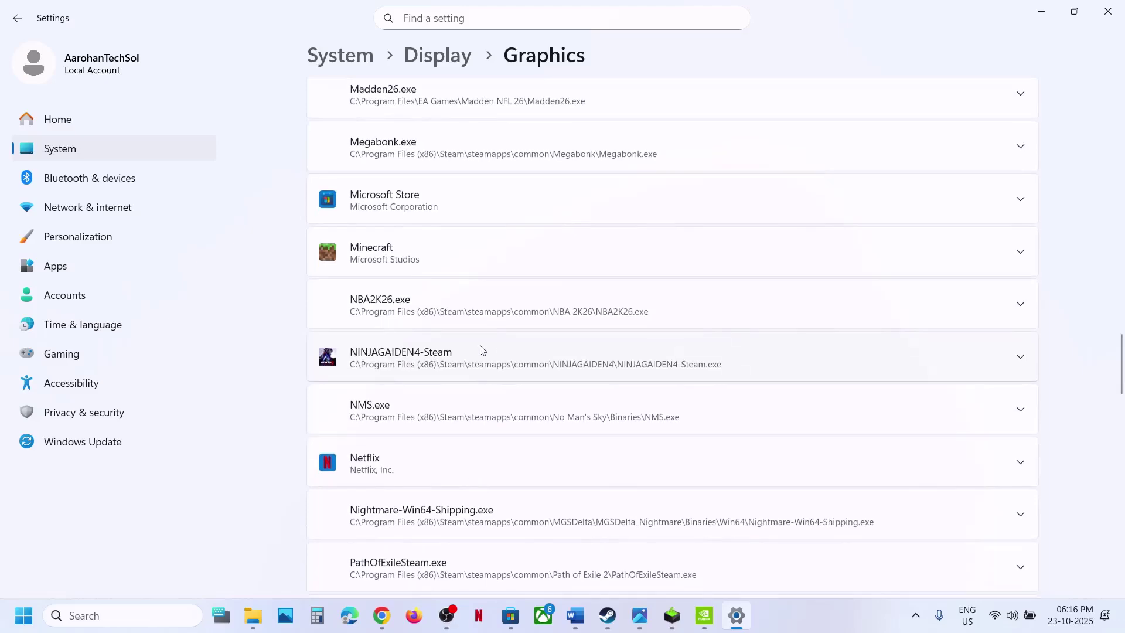
click(478, 355)
click(824, 350)
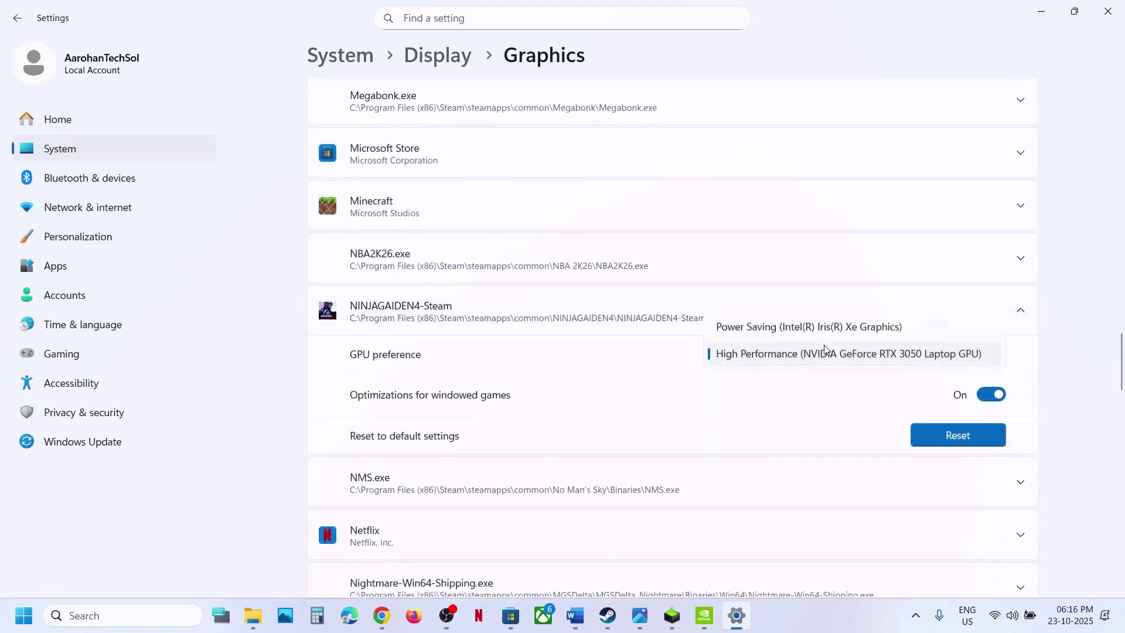
click(820, 354)
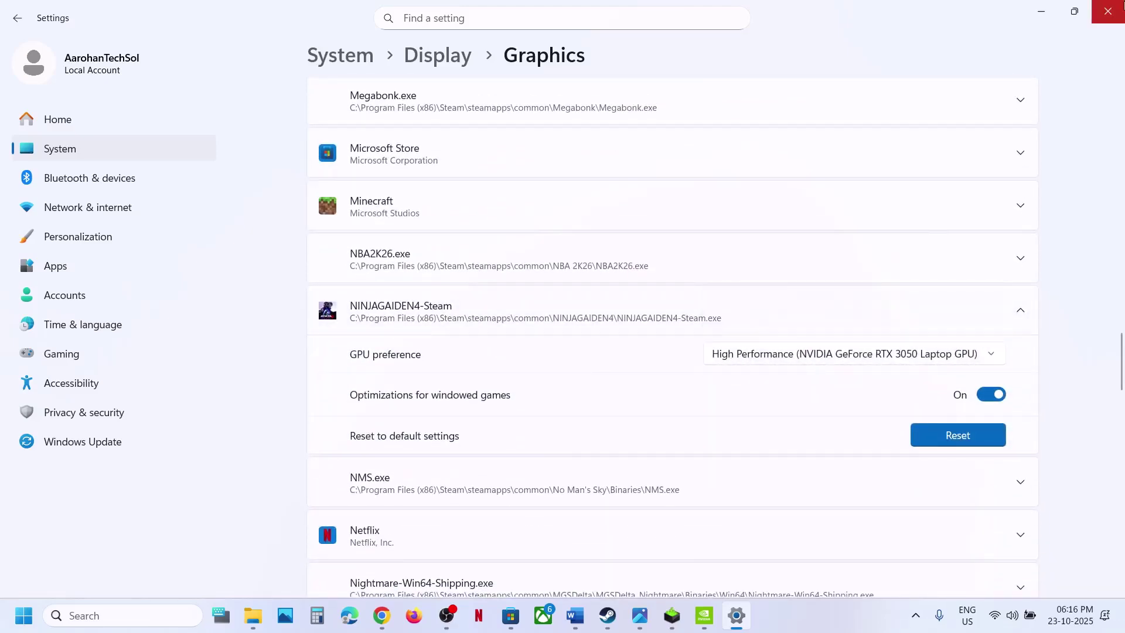
click(1108, 11)
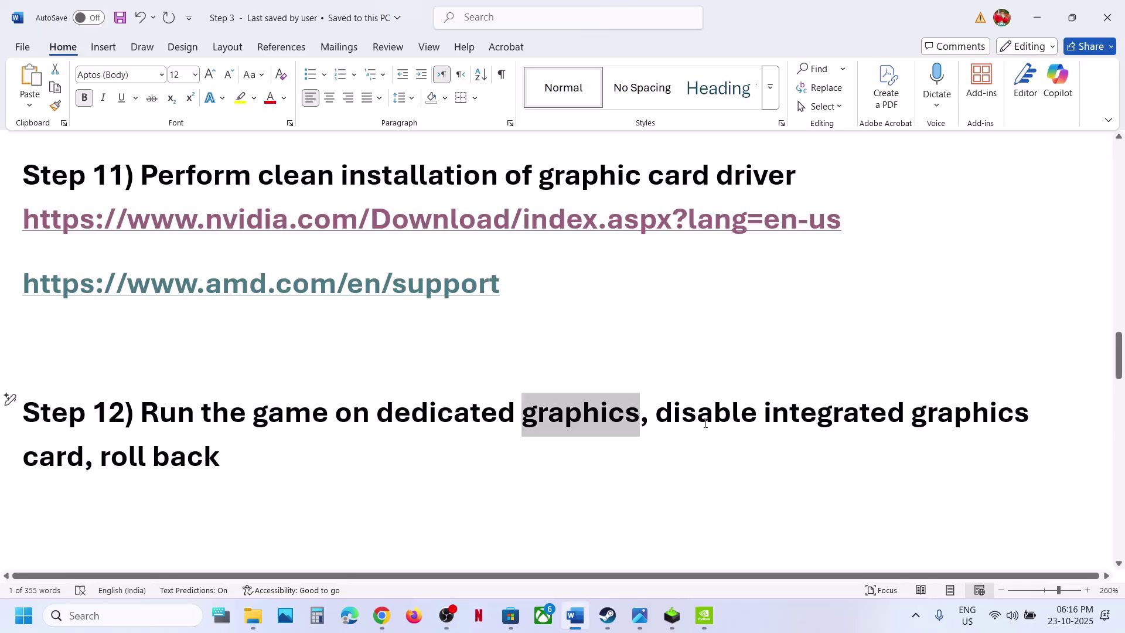
Step: Highlight the Step 12 text on disabling integrated graphics, and view the device options for Intel(R) Iris(R) Xe Graphics in Device Manager
drag(704, 417, 64, 463)
right_click(23, 616)
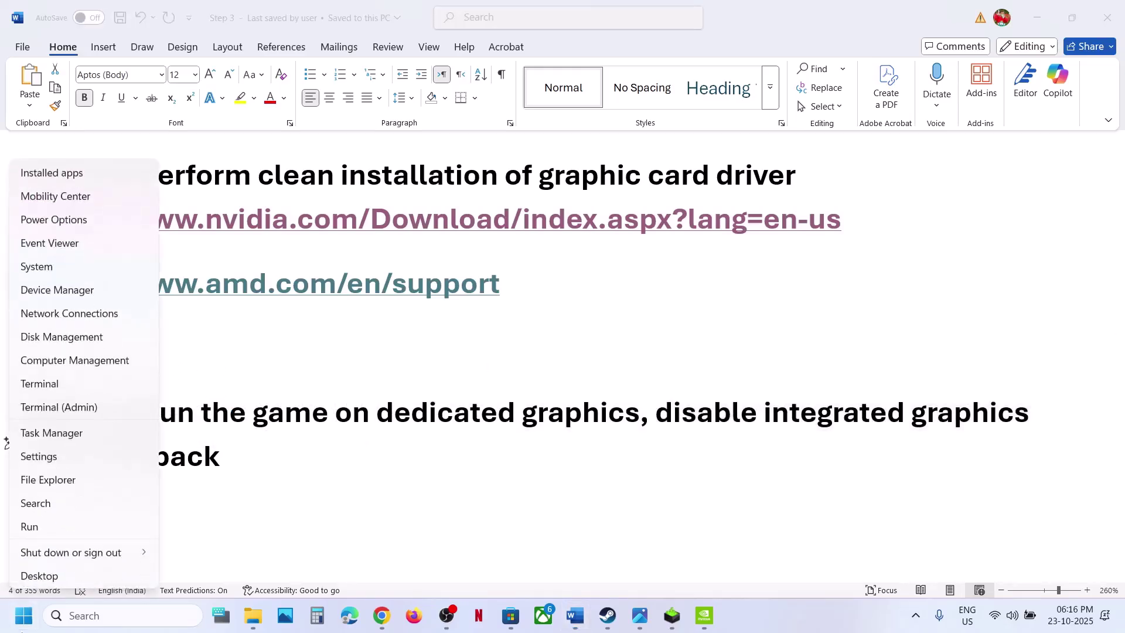
click(73, 293)
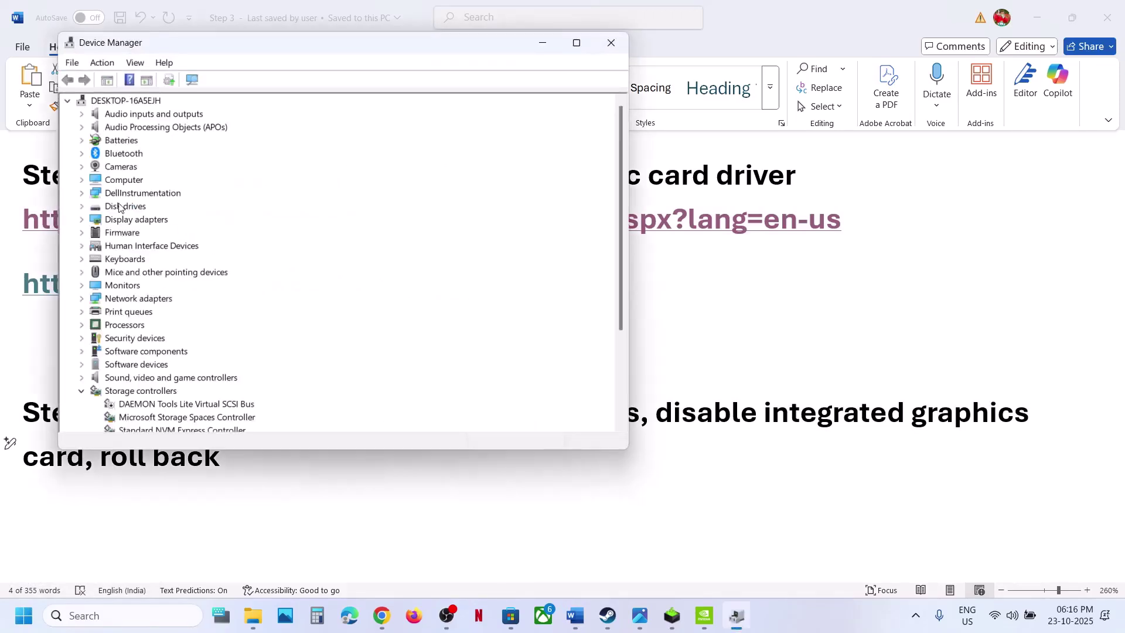
click(82, 220)
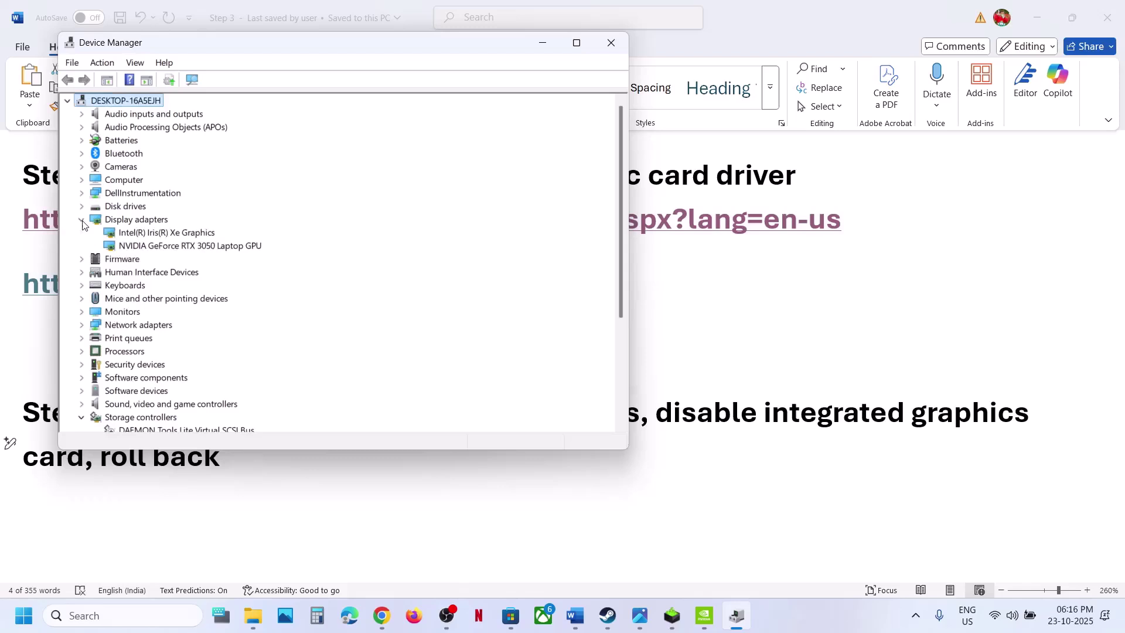
click(133, 234)
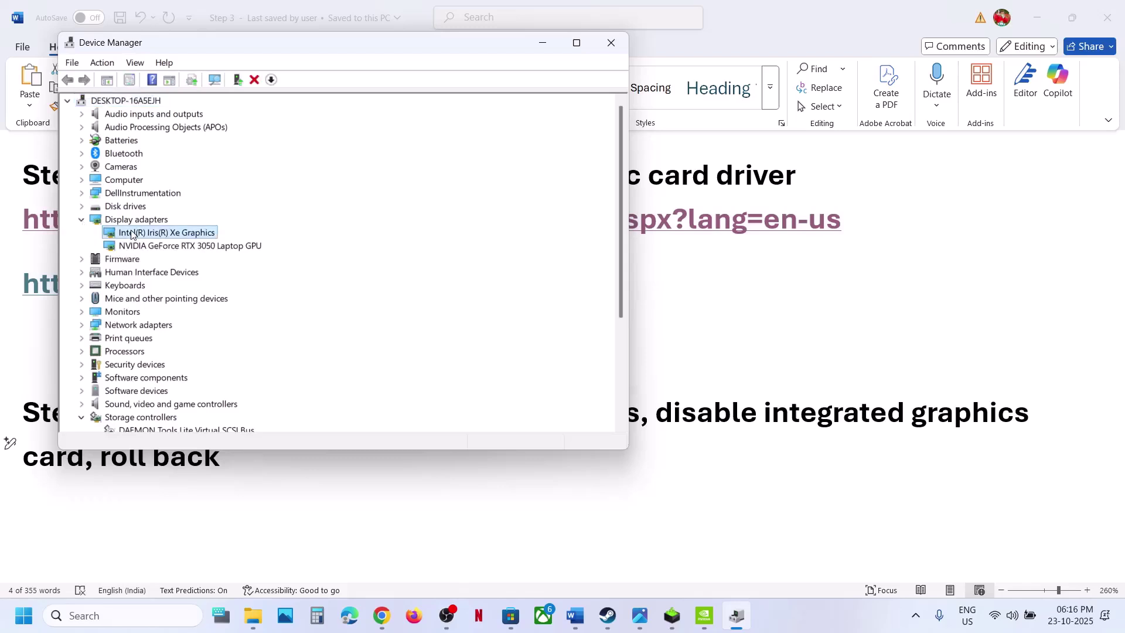
right_click(184, 234)
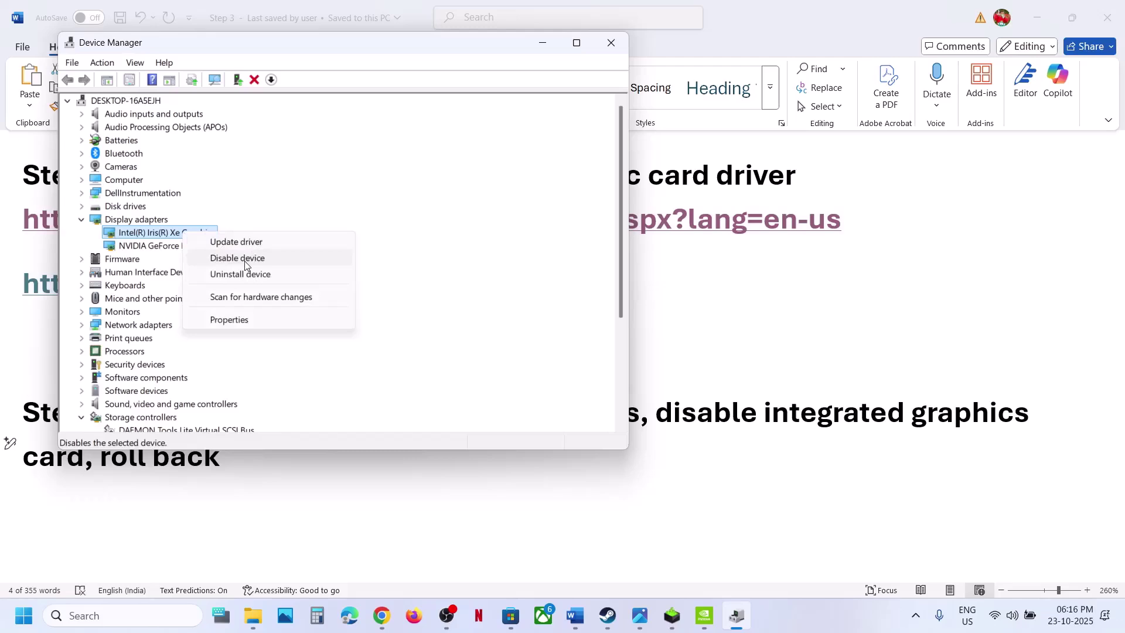
Step: Switch to Steam and back, review the Intel graphics adapter's disable option without applying it, and close Device Manager
click(604, 614)
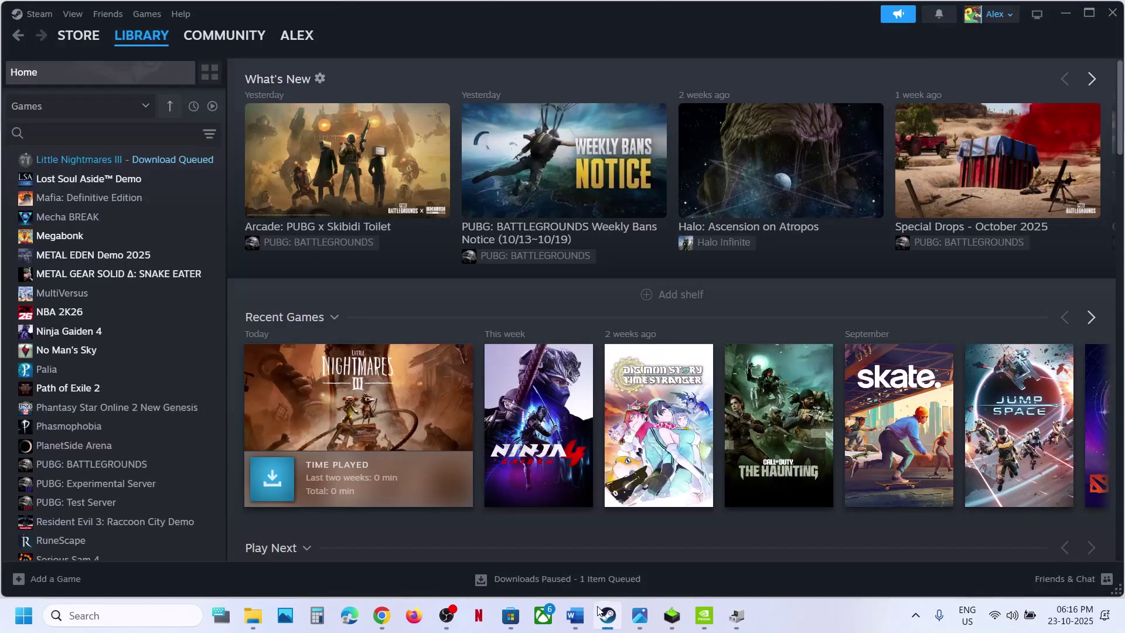
click(604, 614)
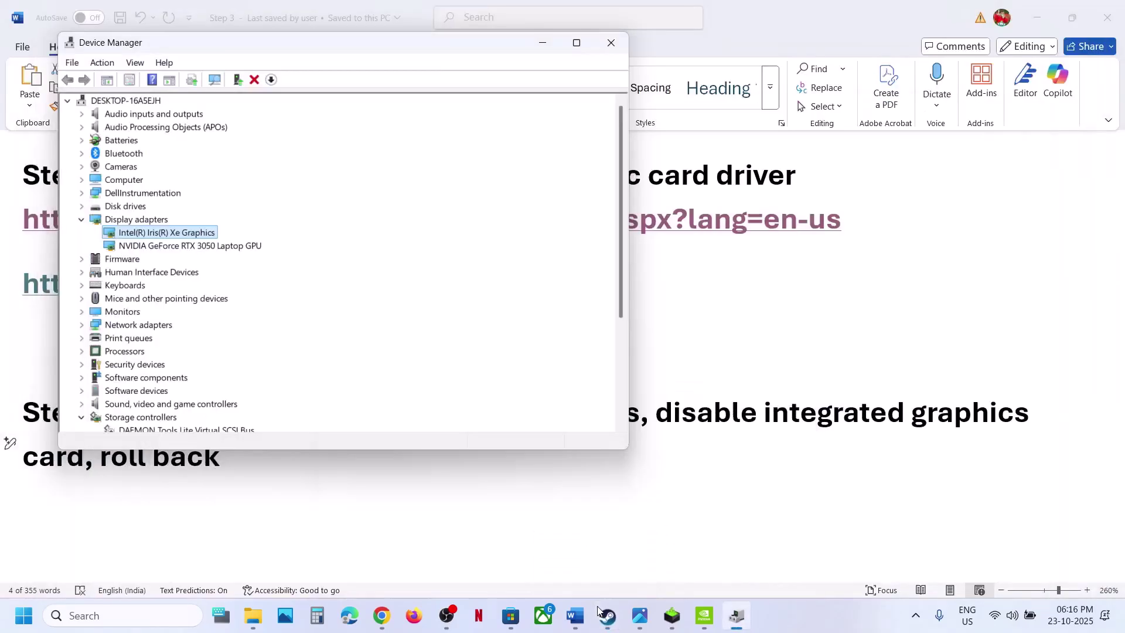
right_click(193, 239)
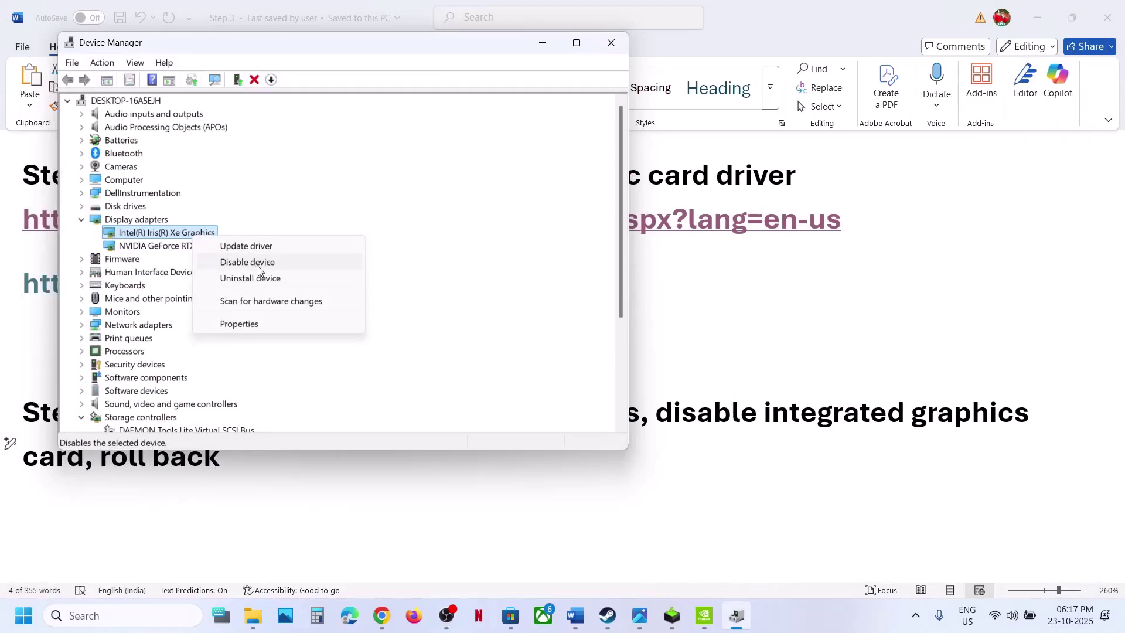
click(412, 222)
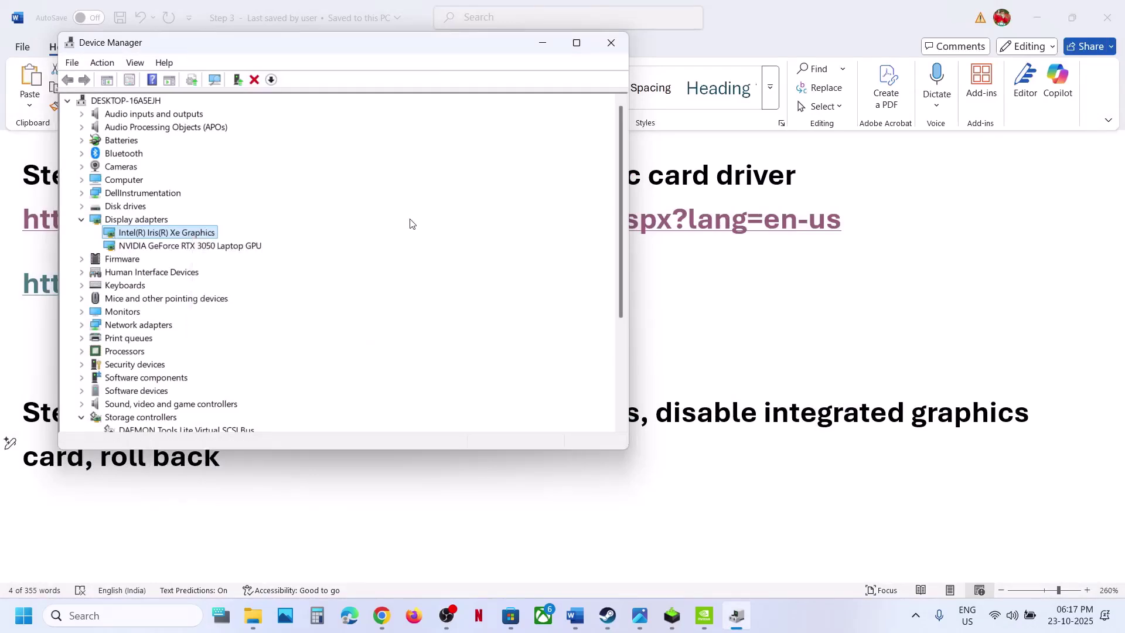
click(615, 47)
Step: Highlight "roll back" in Step 12, switch to Chrome, and browse the older driver versions in the NVIDIA driver results
drag(97, 459, 295, 455)
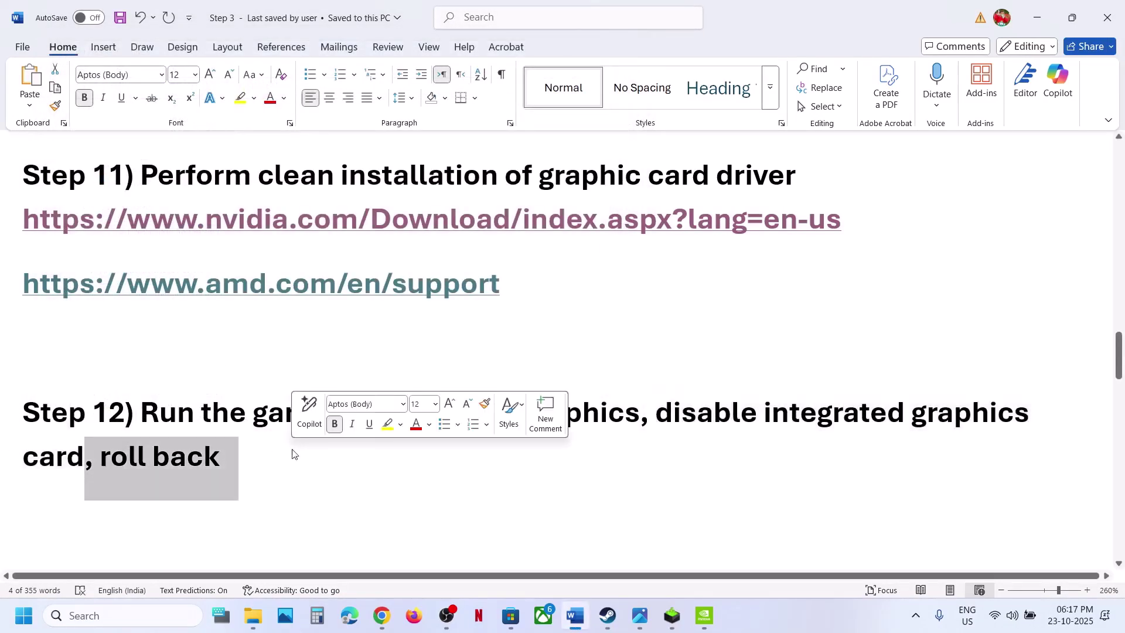
click(382, 615)
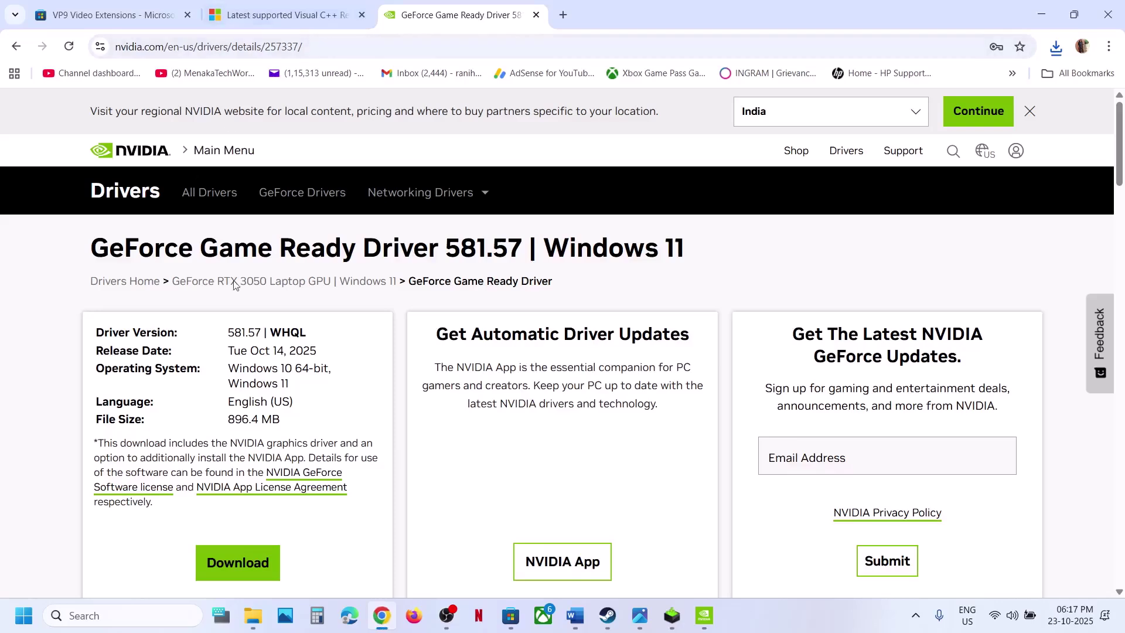
click(16, 46)
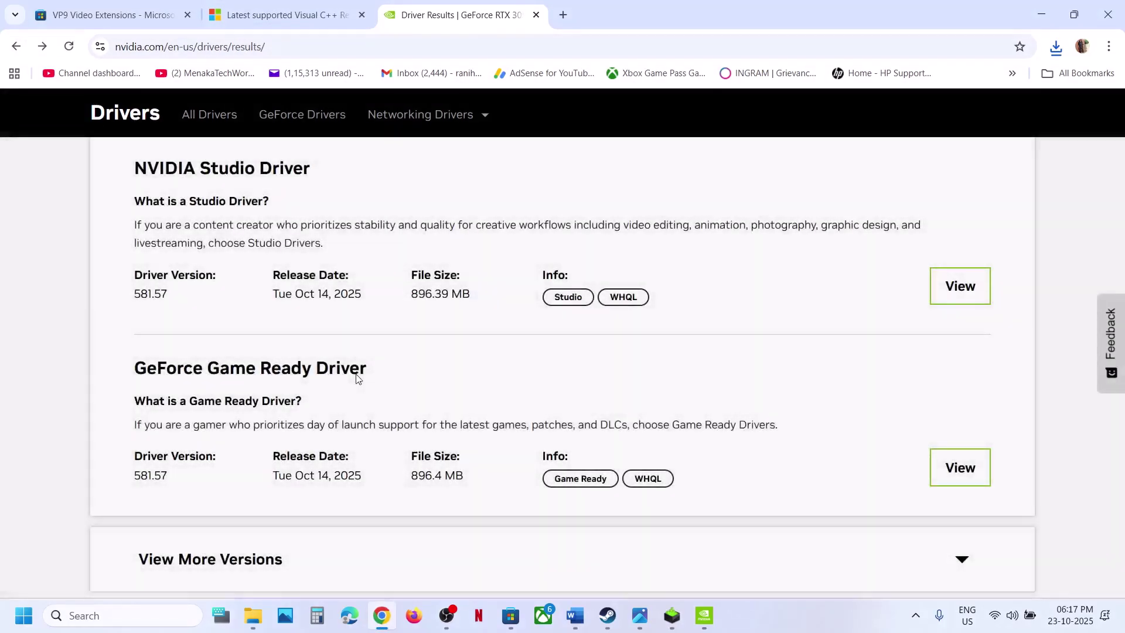
scroll(329, 387, down, 2)
click(258, 404)
scroll(258, 407, down, 4)
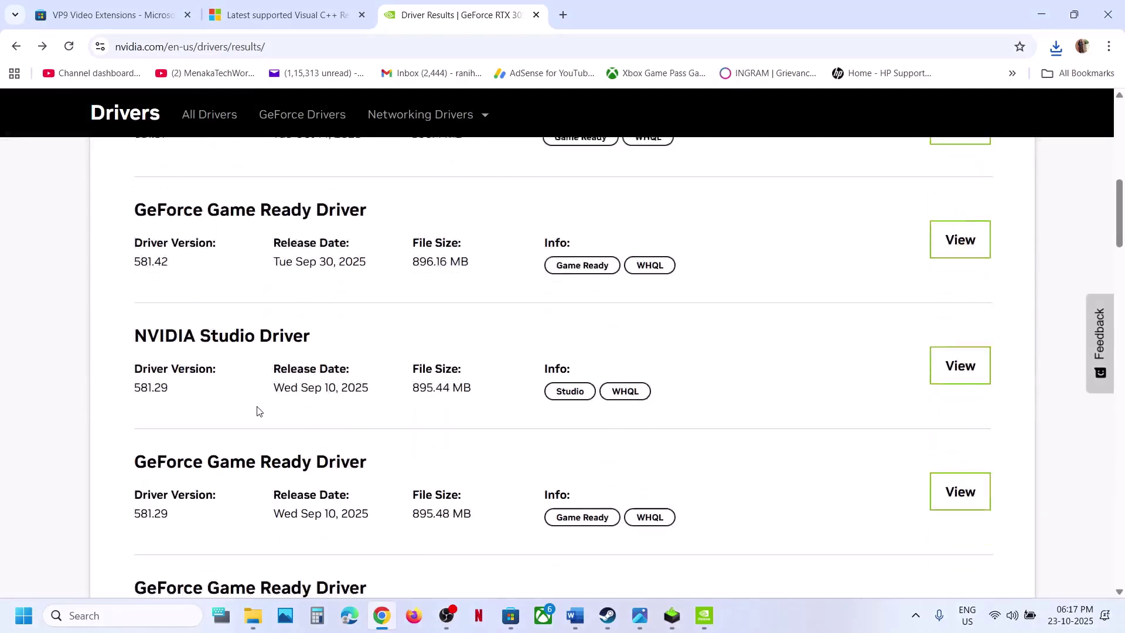
scroll(239, 386, down, 1)
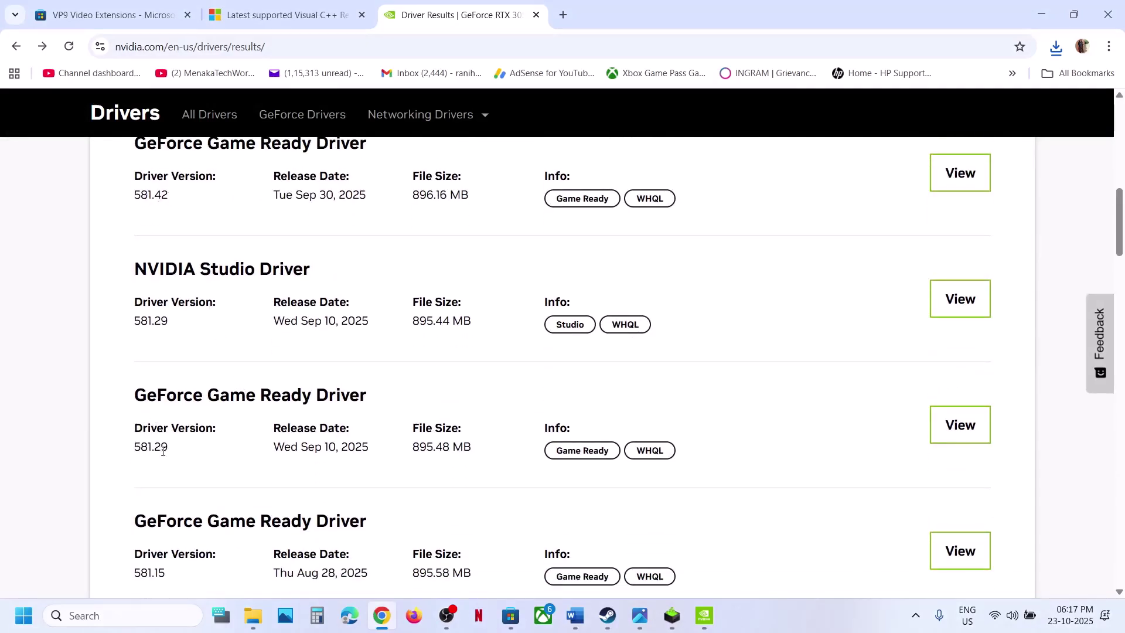
Step: Switch to the NVIDIA Installer's custom installation options and display the Windows power options
click(672, 613)
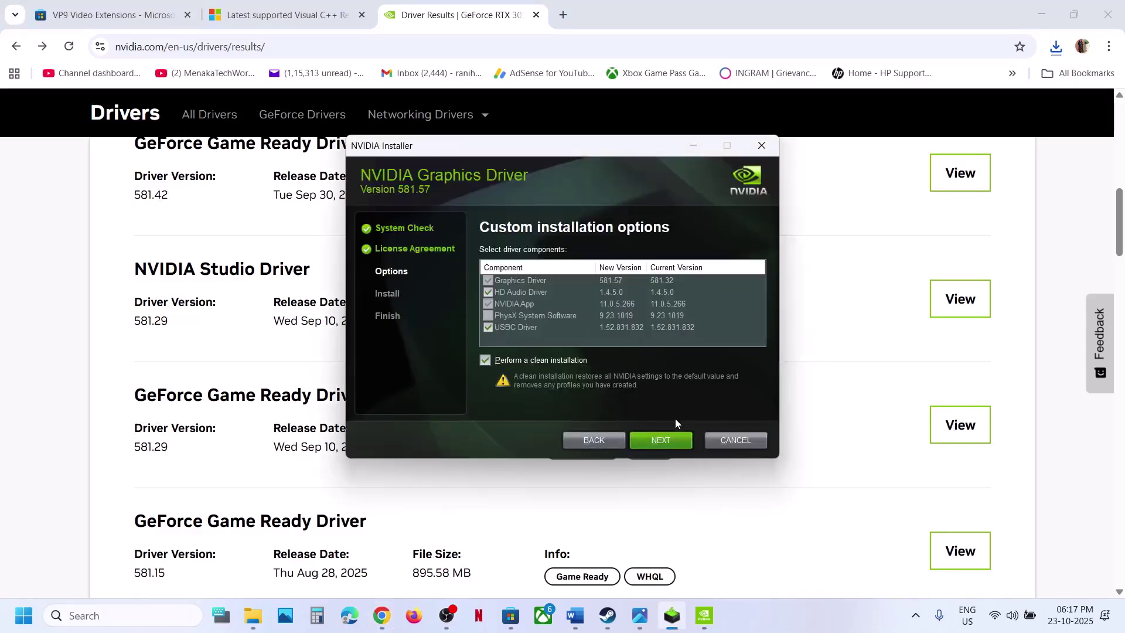
click(29, 625)
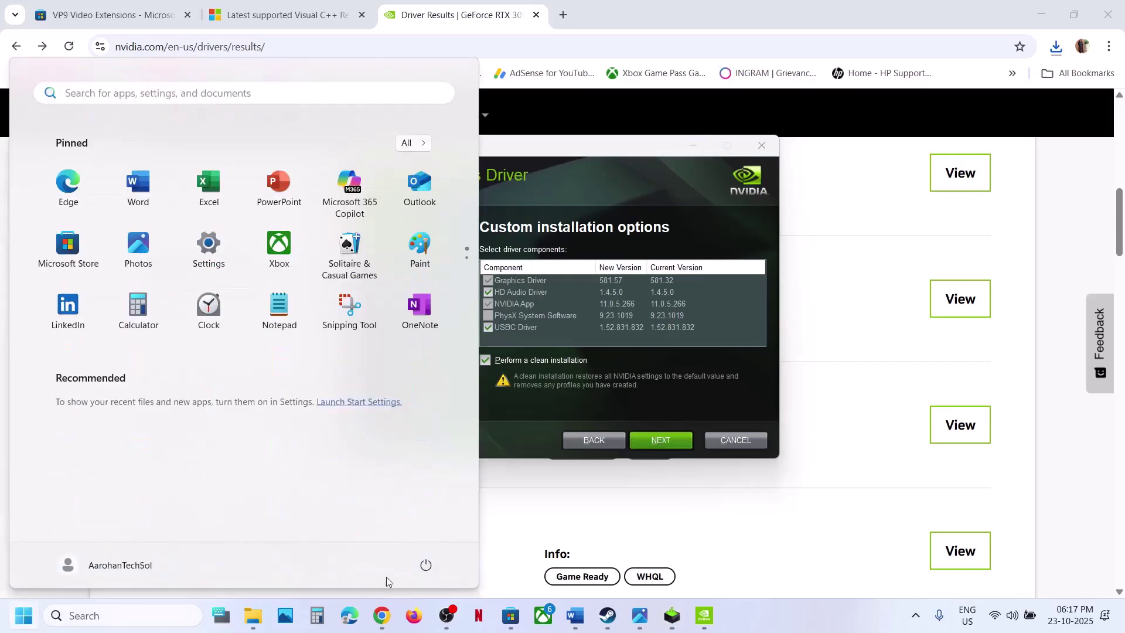
click(418, 567)
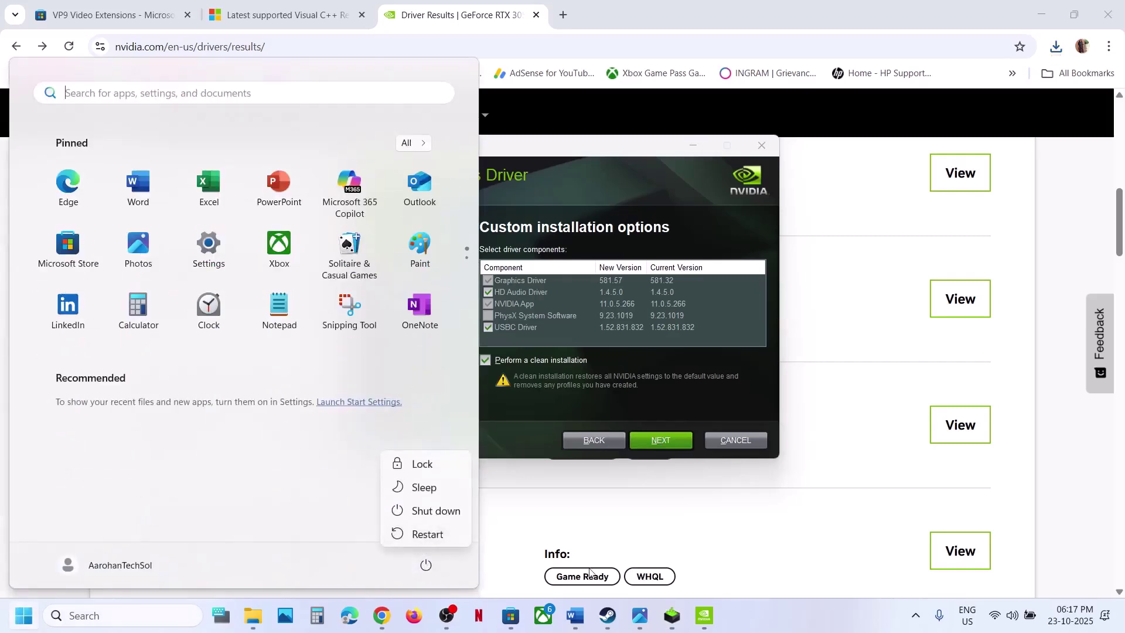
Step: Return to the Word document and view the Step 13 heading about verifying the game files
click(576, 616)
click(576, 618)
scroll(391, 418, down, 3)
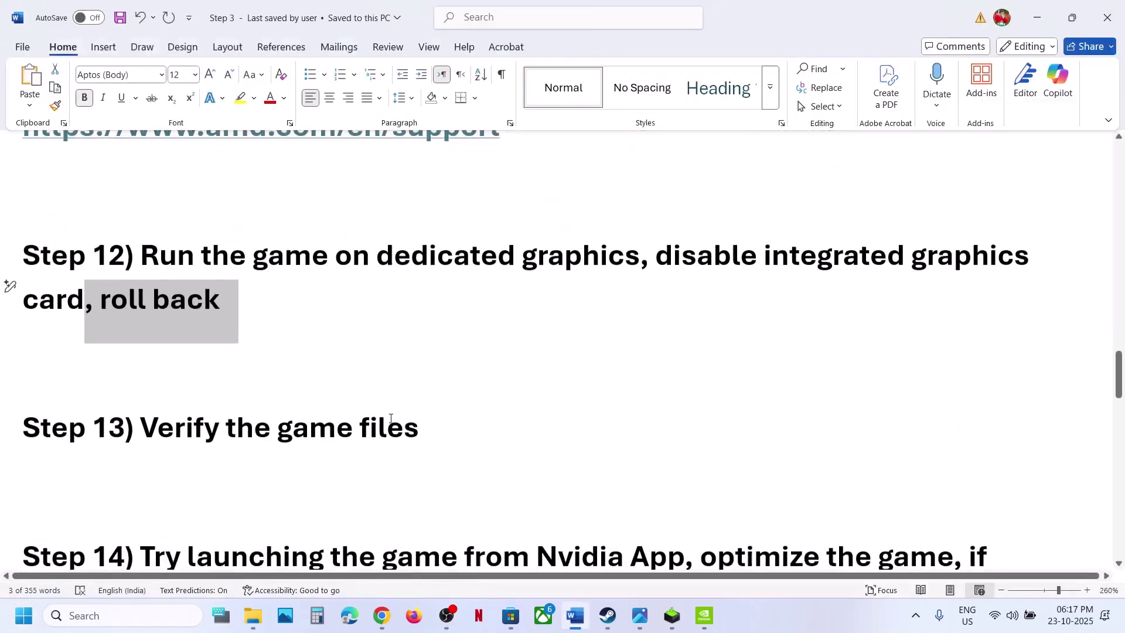
scroll(395, 415, up, 1)
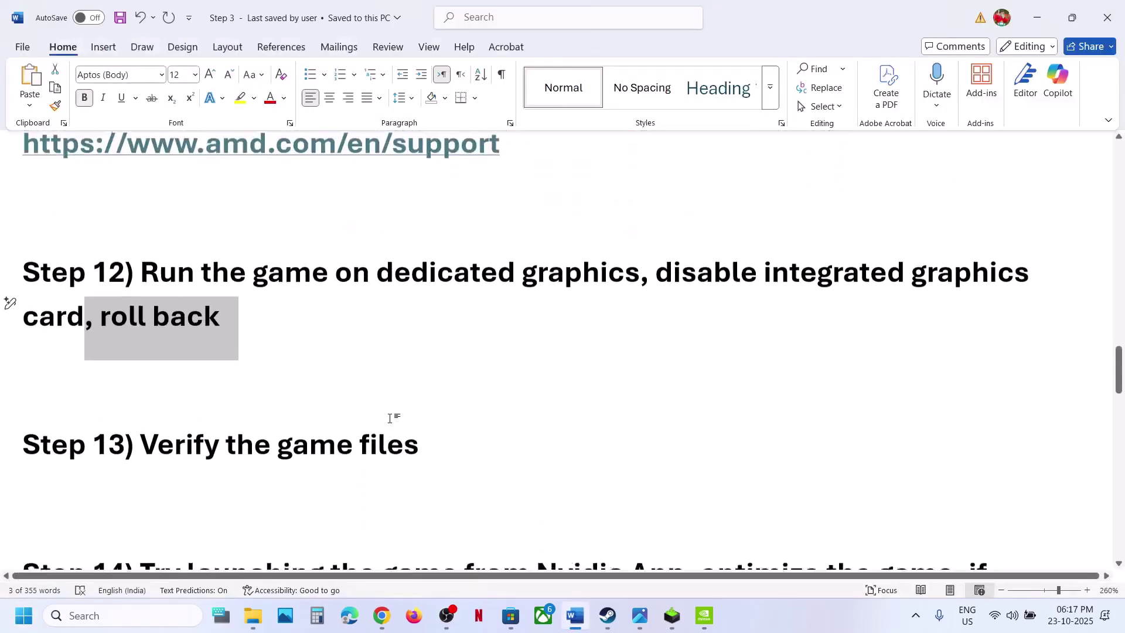
Step: Switch to Steam, view Ninja Gaiden 4's installed-files properties with the integrity verification option, and close the properties
click(608, 614)
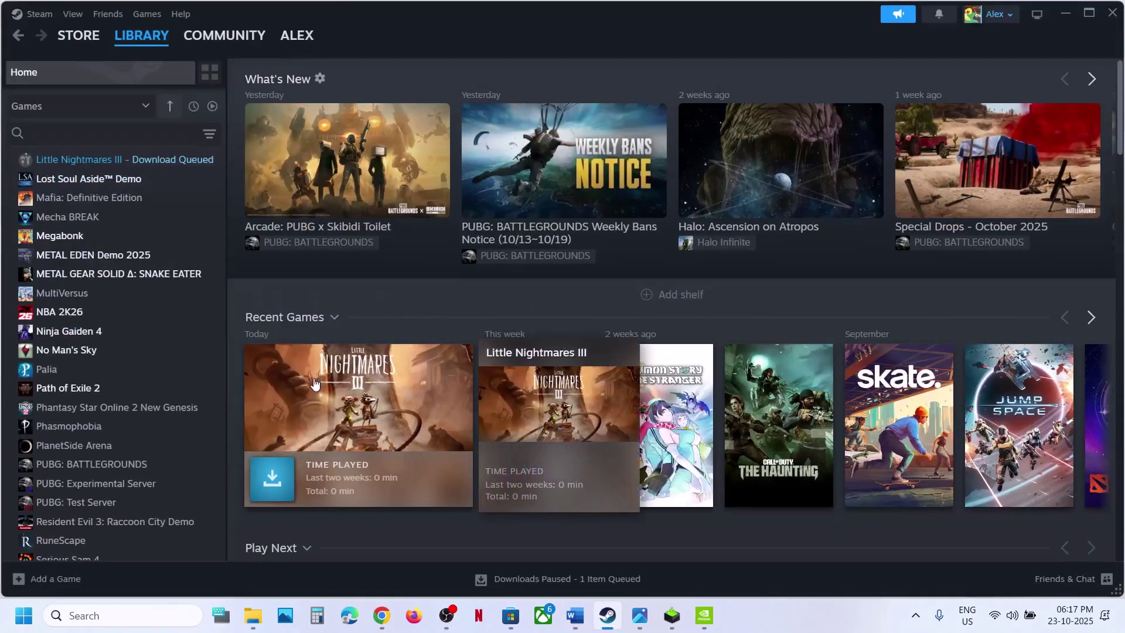
right_click(106, 329)
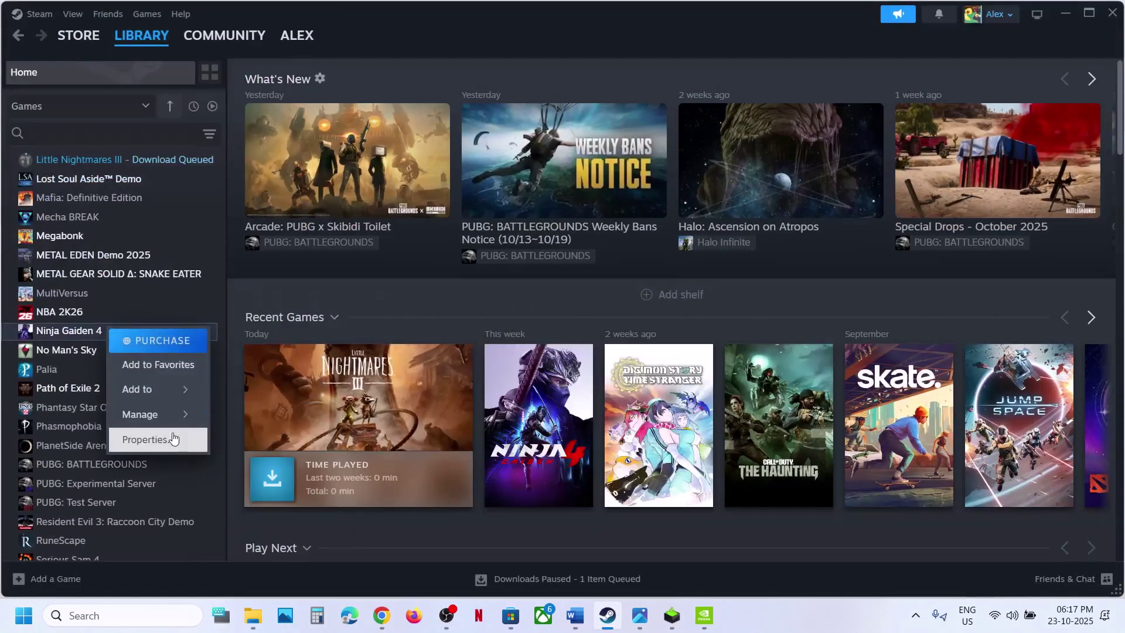
click(174, 439)
click(335, 210)
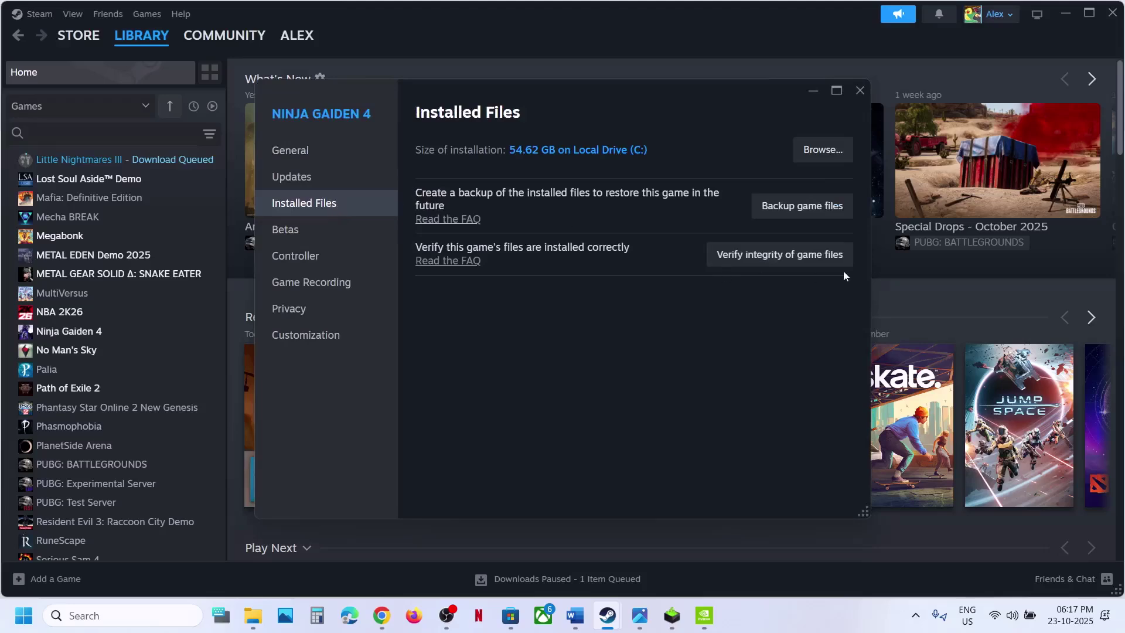
click(861, 93)
Step: Return to the Word document and highlight the Step 14 text from "from Nvidia App" through "already optimized"
click(575, 616)
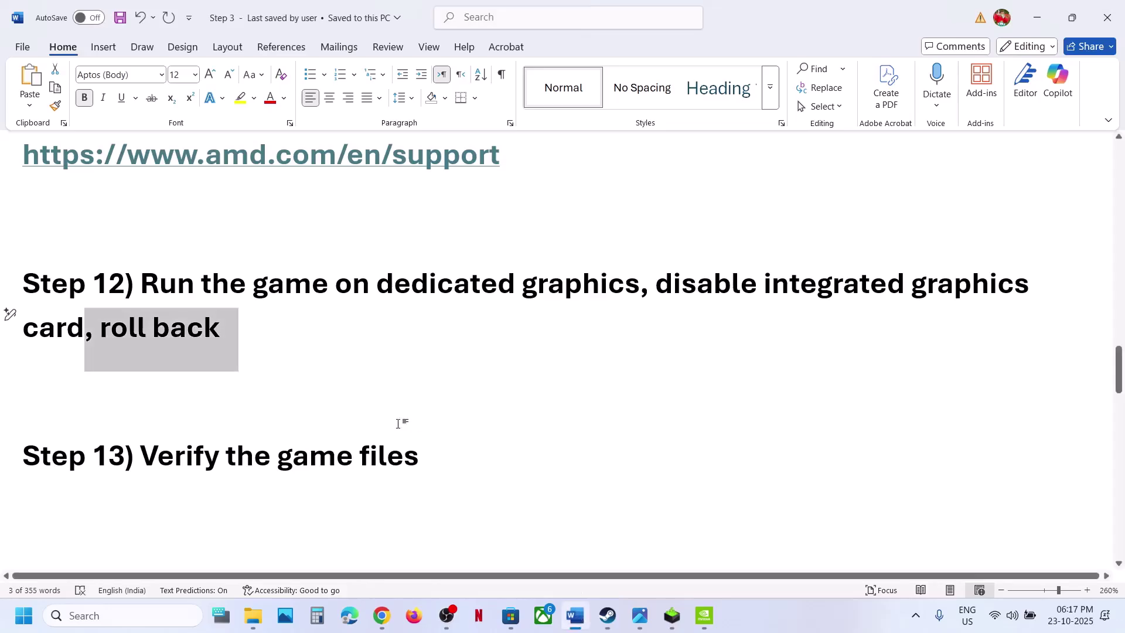
scroll(398, 423, down, 4)
scroll(397, 422, up, 2)
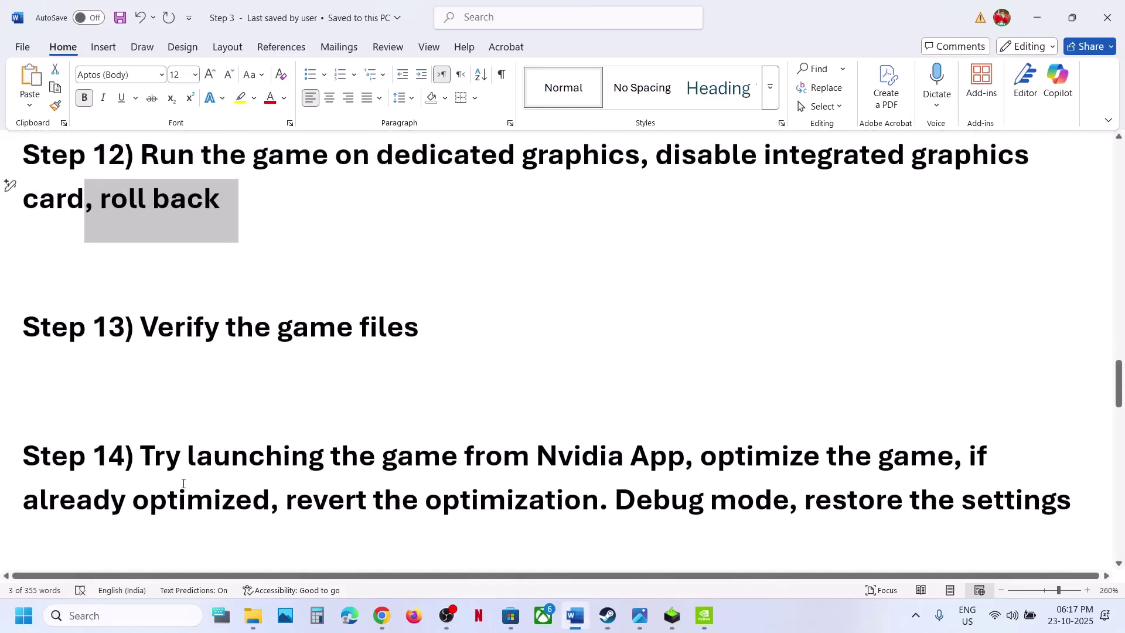
drag(270, 500, 465, 456)
Step: Search Windows for "nvi", launch the NVIDIA App, and open the graphics settings of the first Ninja Gaiden 4 entry
click(95, 615)
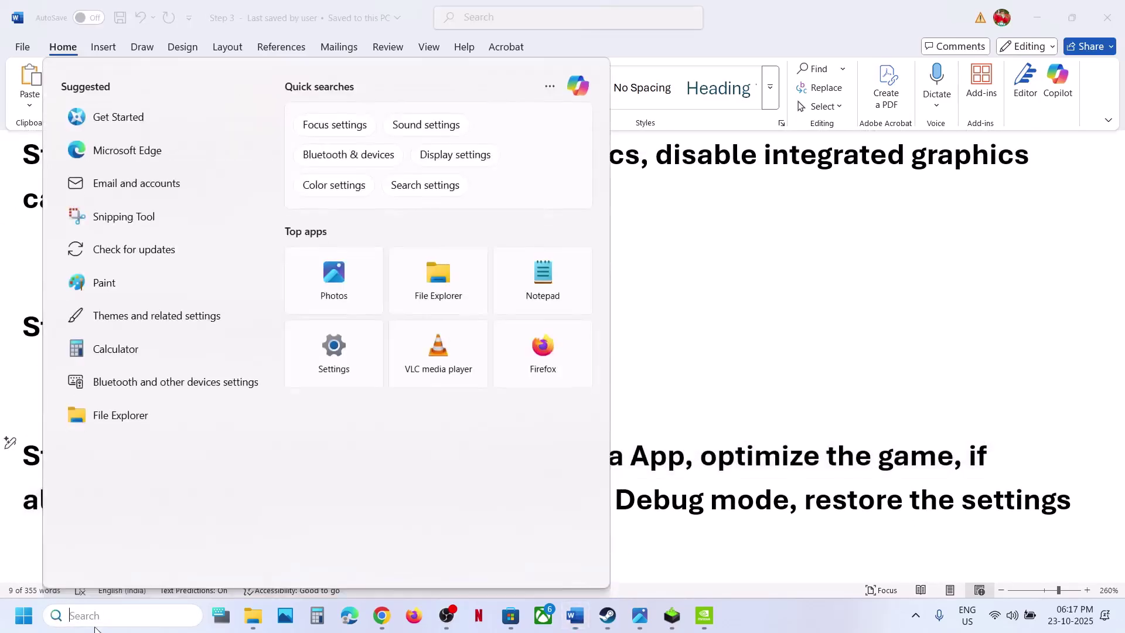
text(nvi)
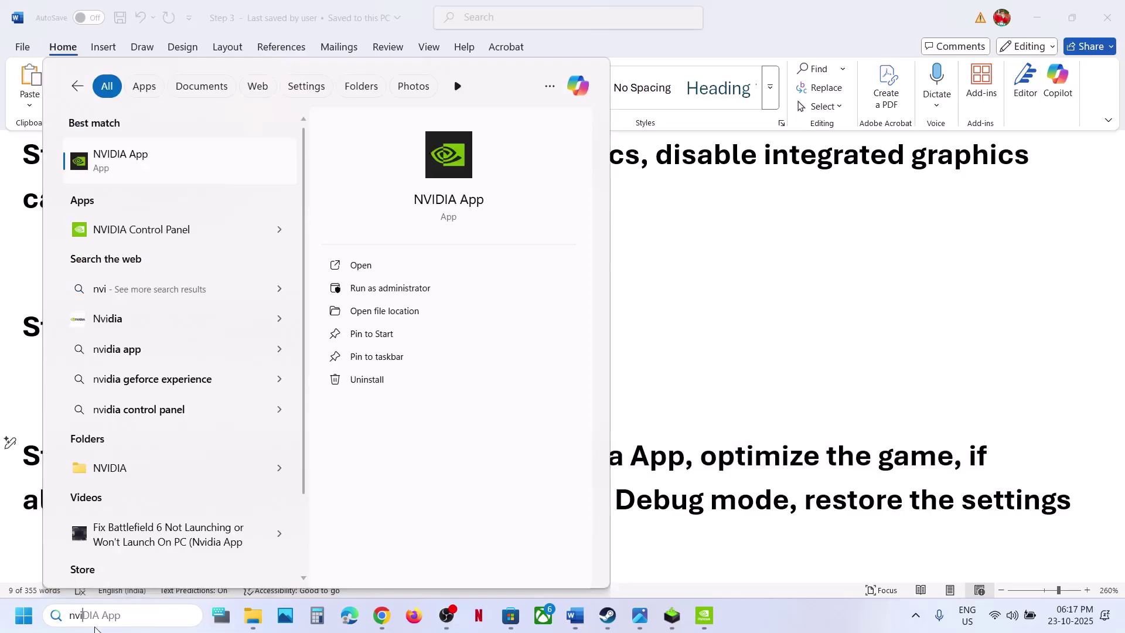
key(Return)
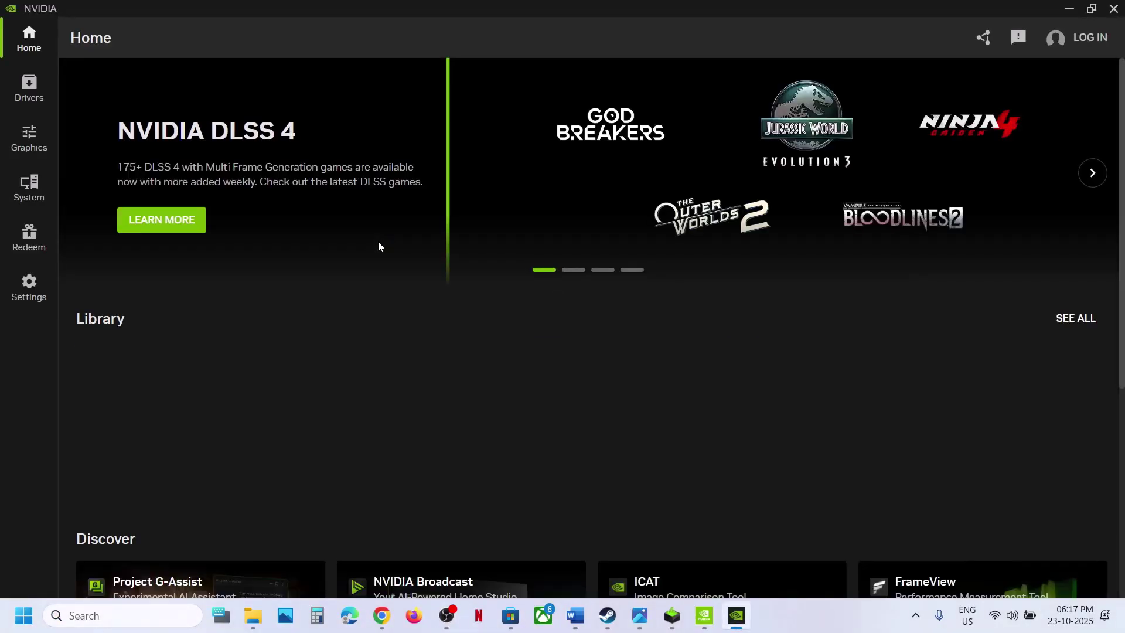
mouse_move(467, 439)
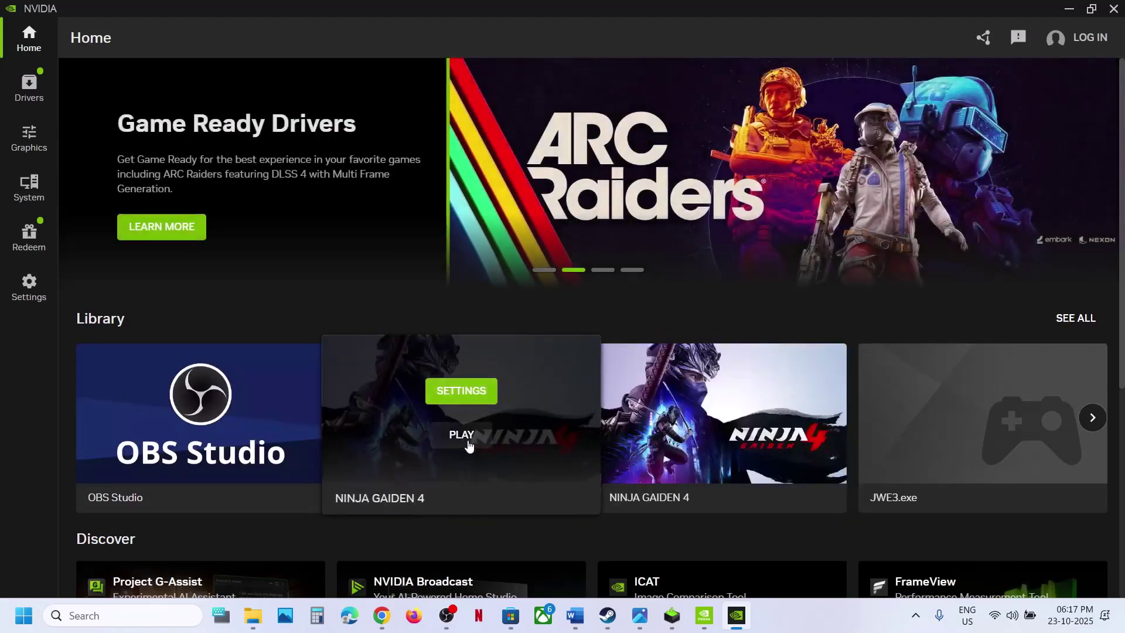
click(475, 390)
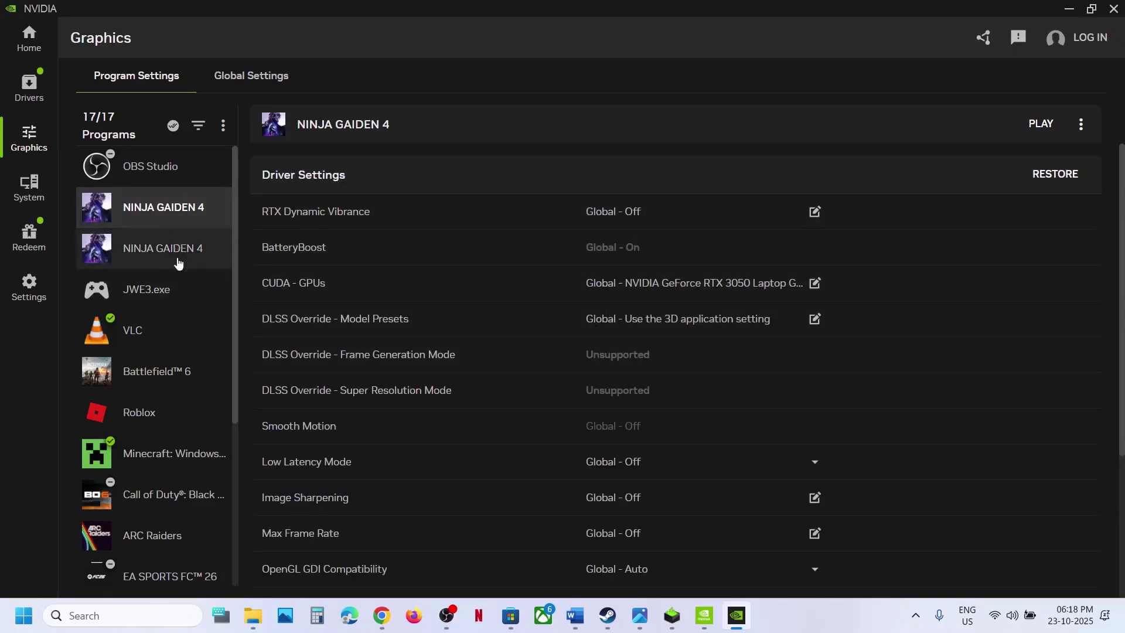
Step: Optimize VLC in the program settings, revert that optimization, and close the NVIDIA App
click(156, 329)
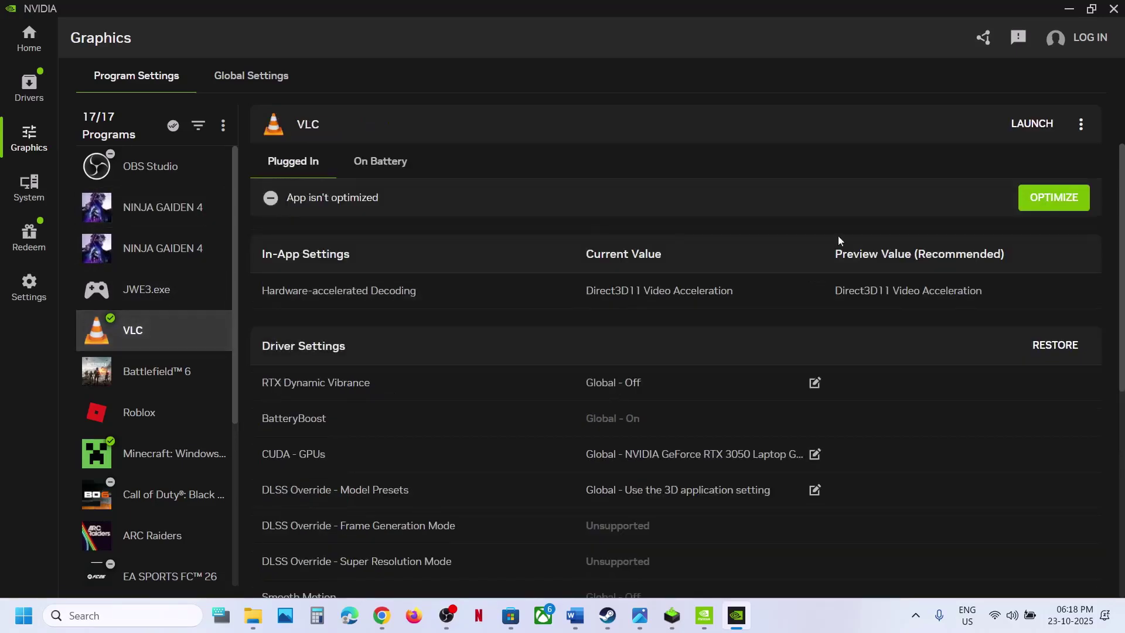
click(1061, 199)
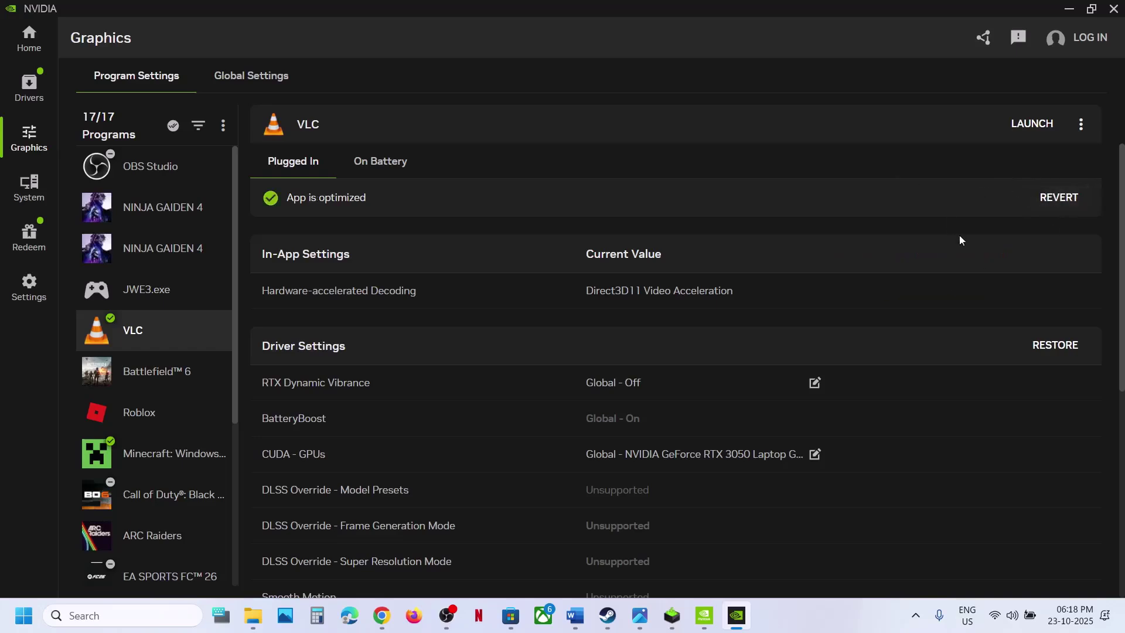
click(1050, 203)
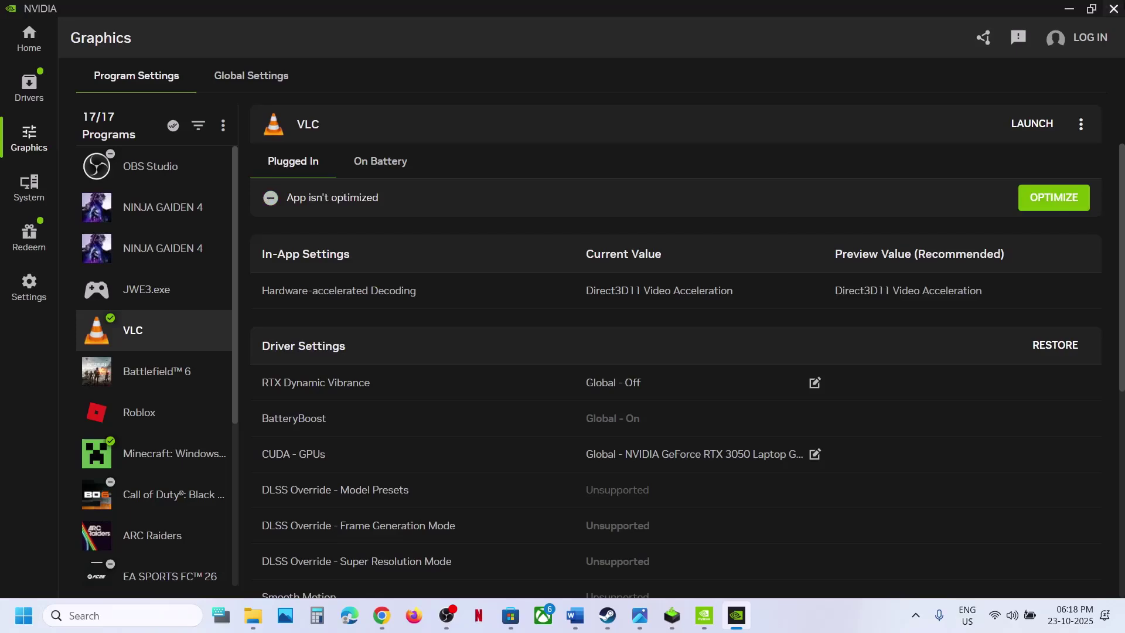
click(1114, 9)
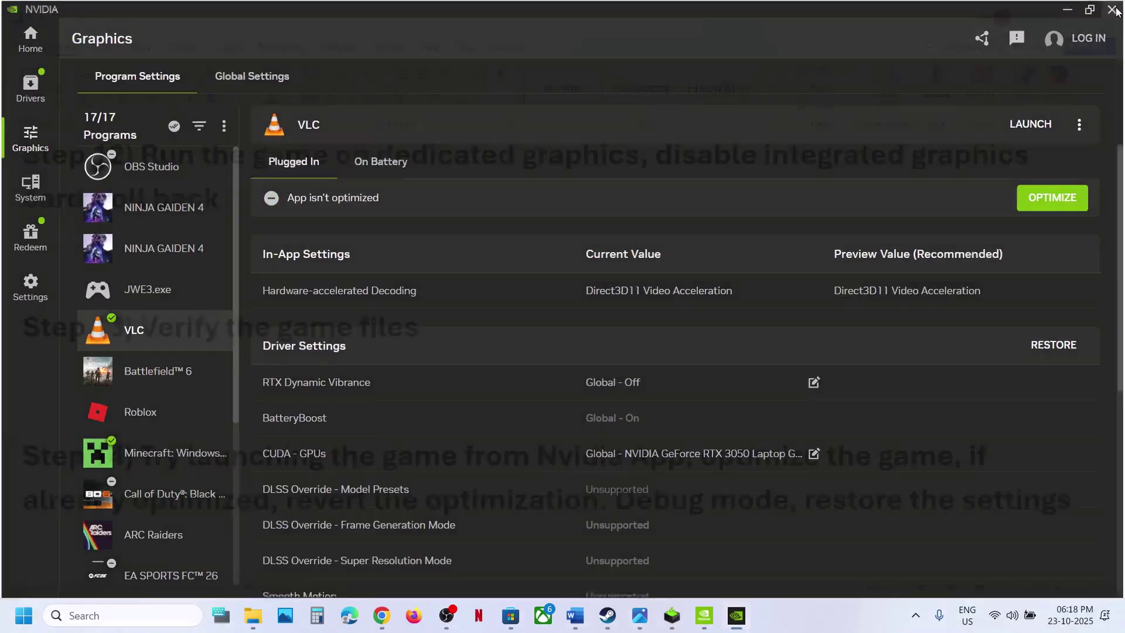
Step: Highlight "Debug mode" in Step 14 of the document and open NVIDIA Control Panel from the desktop
scroll(578, 430, down, 2)
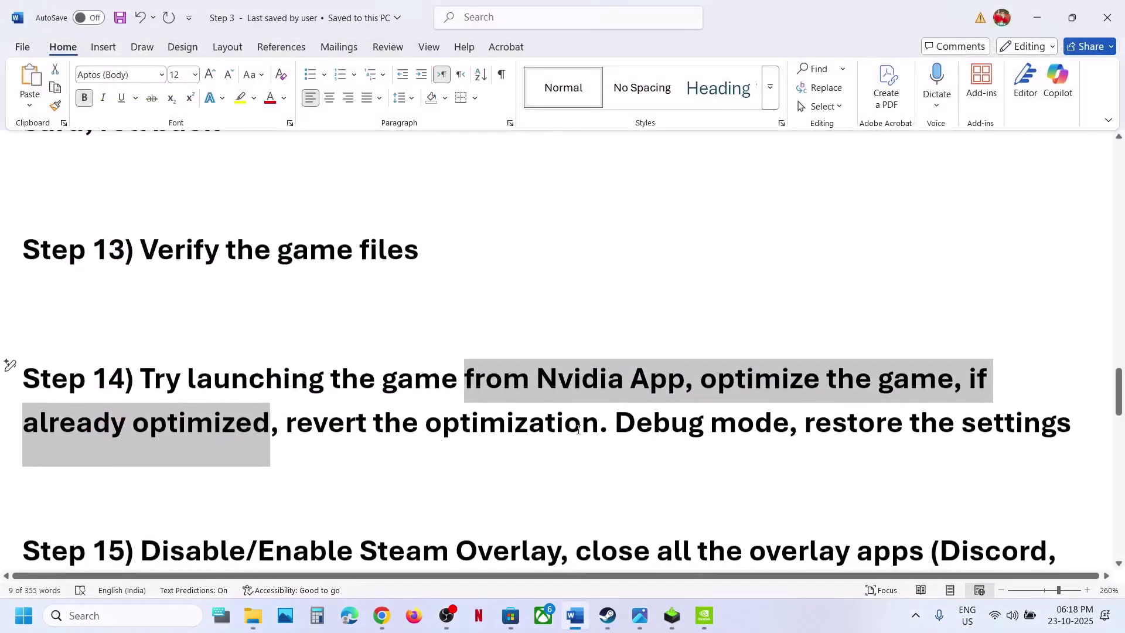
drag(623, 422, 787, 419)
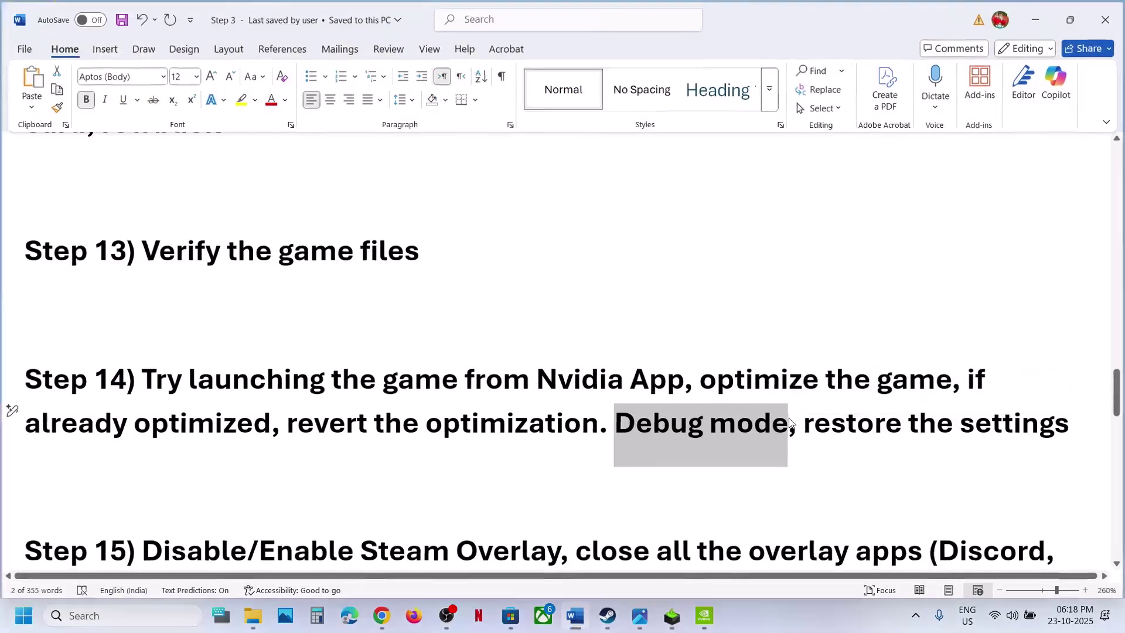
key(super+d)
right_click(610, 374)
click(705, 363)
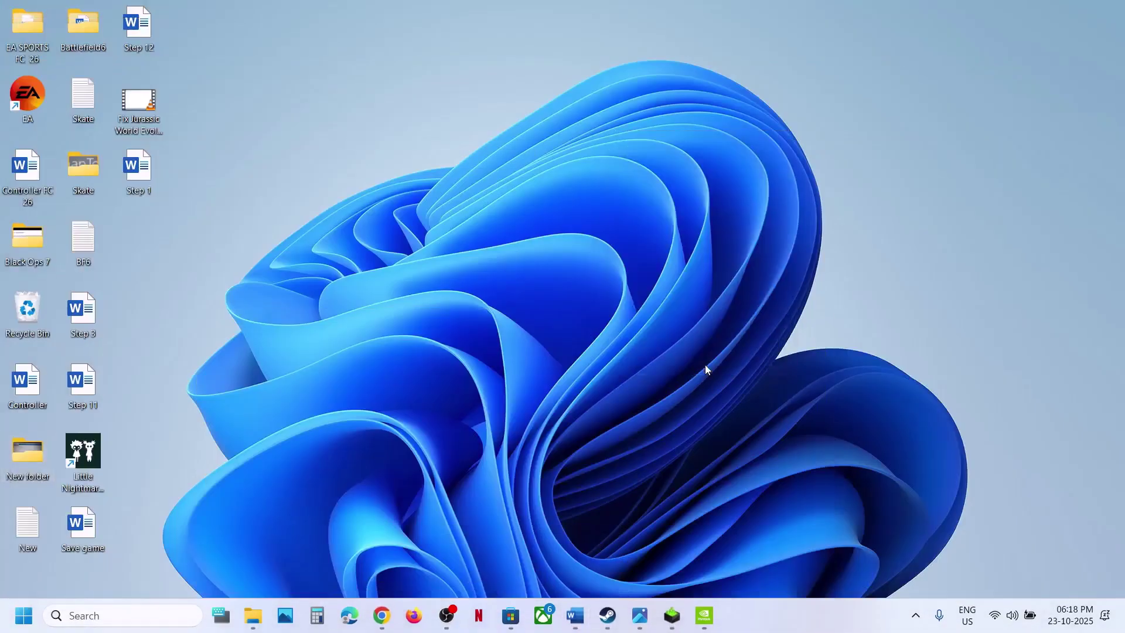
click(677, 503)
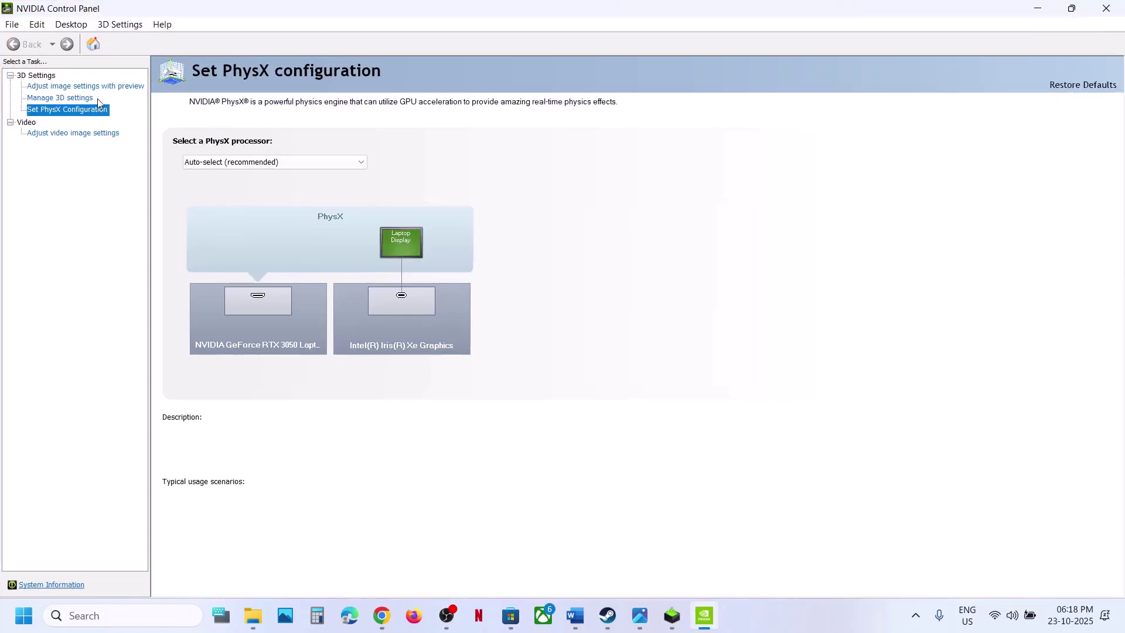
Step: Toggle Debug Mode in NVIDIA Control Panel and check the option again
click(162, 24)
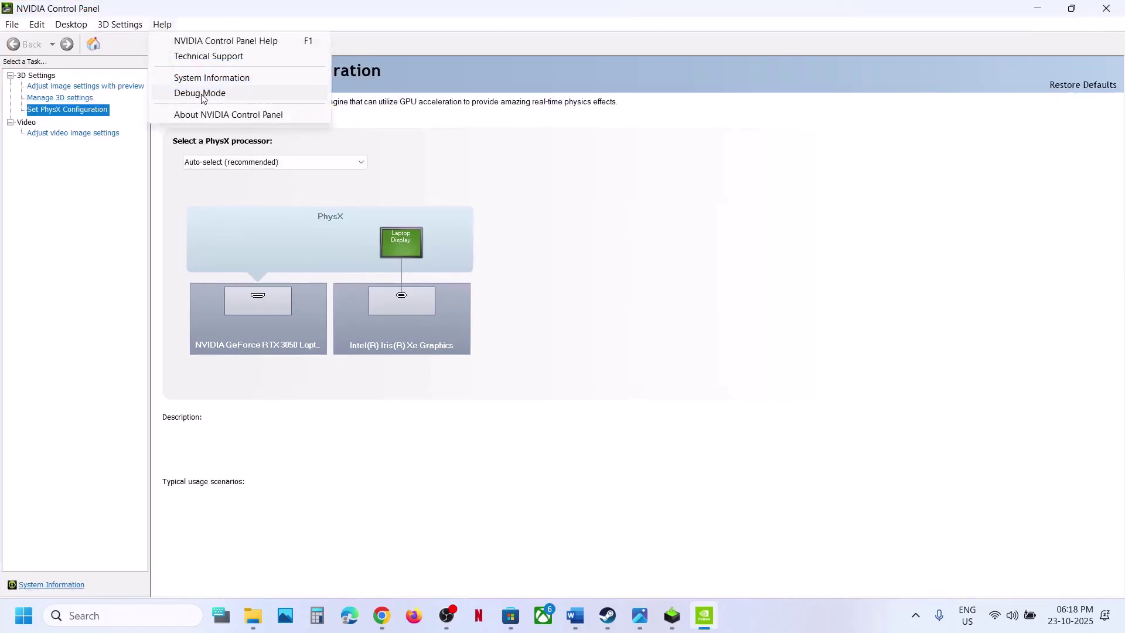
click(202, 98)
click(164, 24)
click(128, 225)
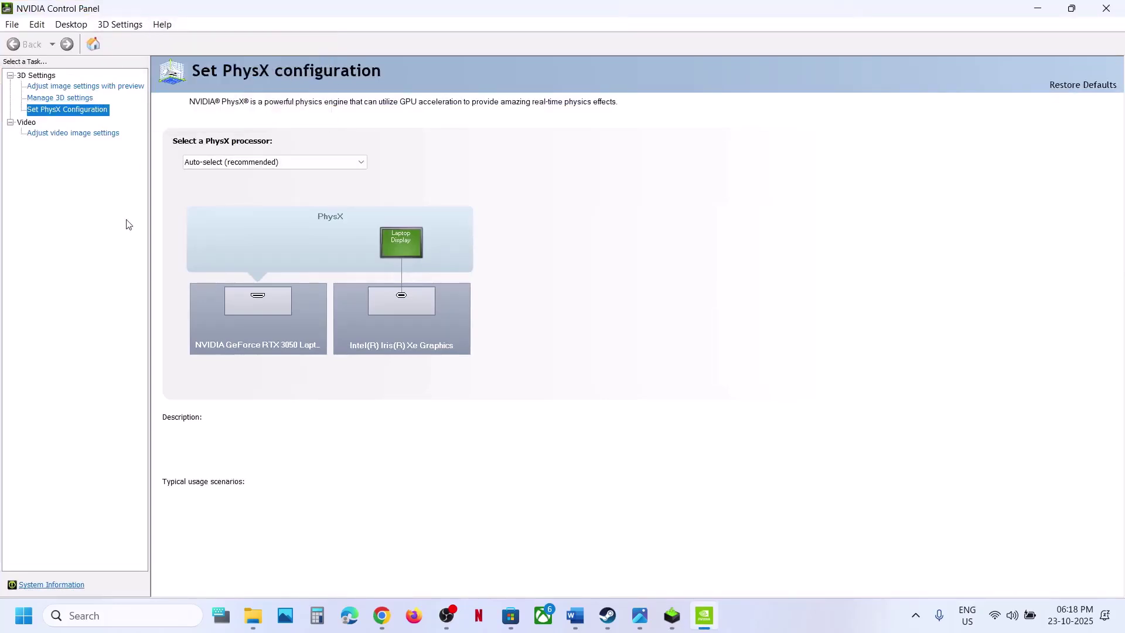
Step: Switch to the Word document, highlight the restore-settings wording in Step 14, and return to NVIDIA Control Panel
click(575, 616)
drag(843, 412, 1073, 423)
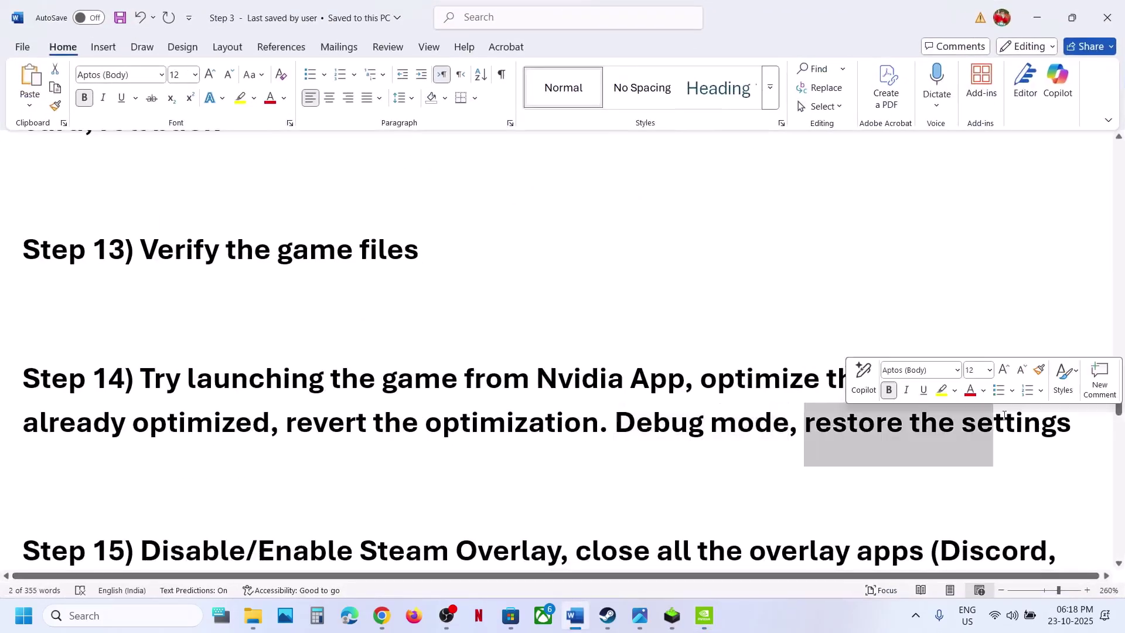
click(1037, 18)
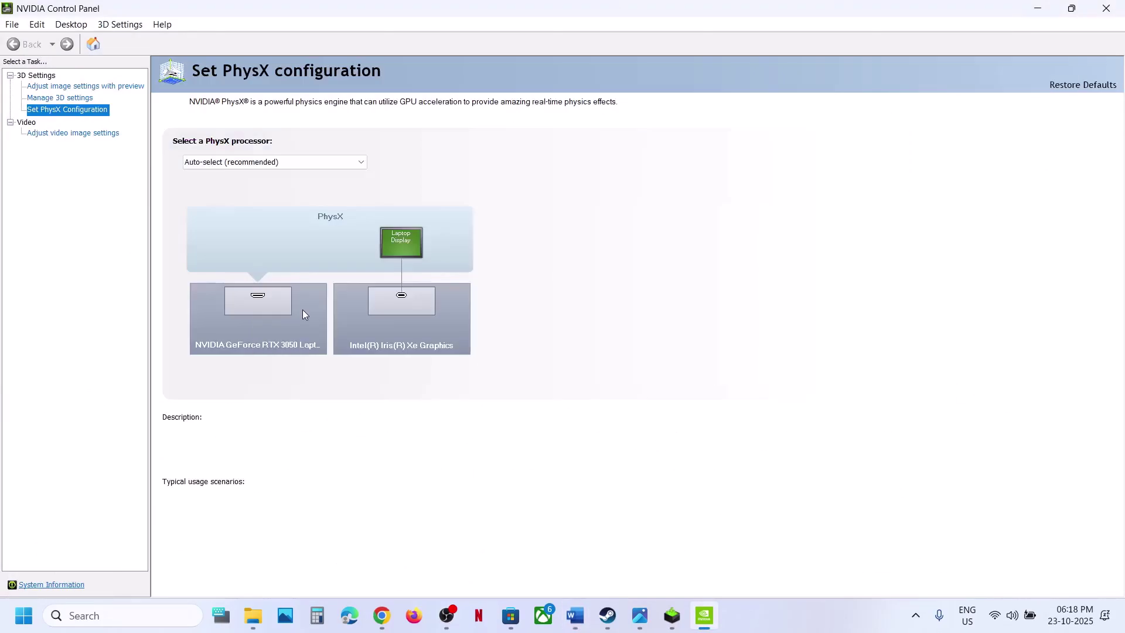
Step: Restore the global 3D settings to their default values, apply the change, and close NVIDIA Control Panel
click(45, 99)
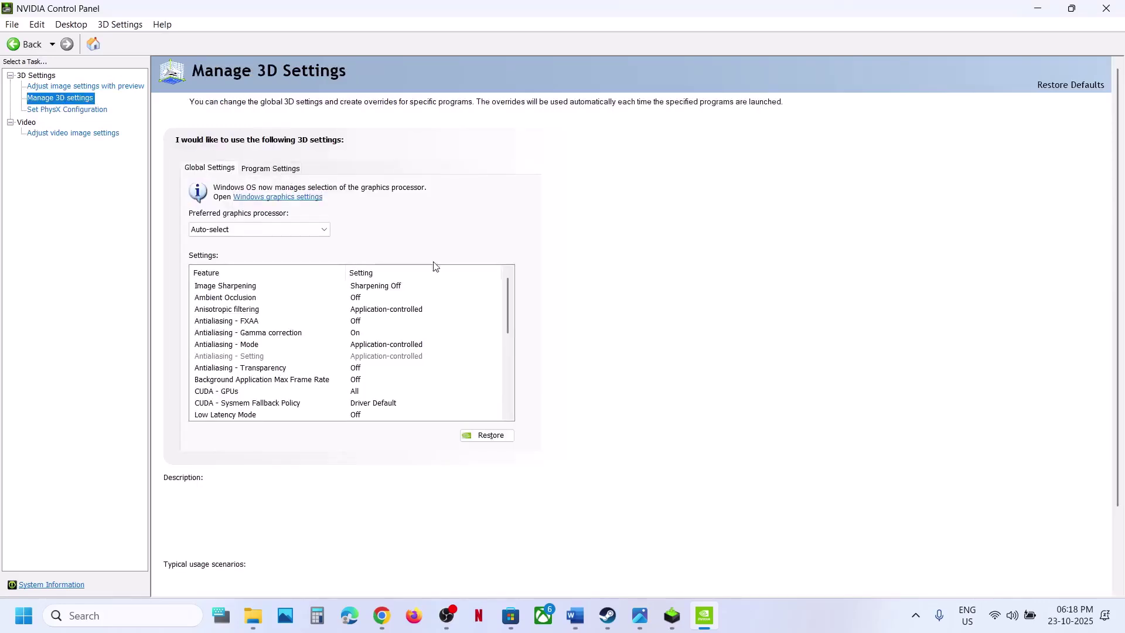
click(506, 436)
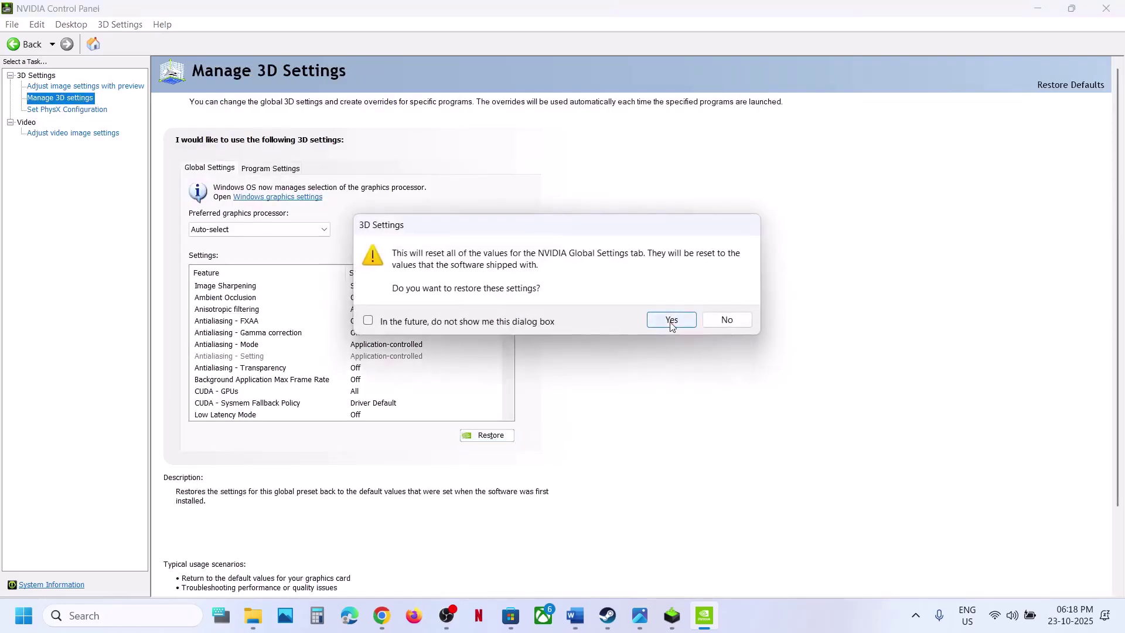
click(672, 321)
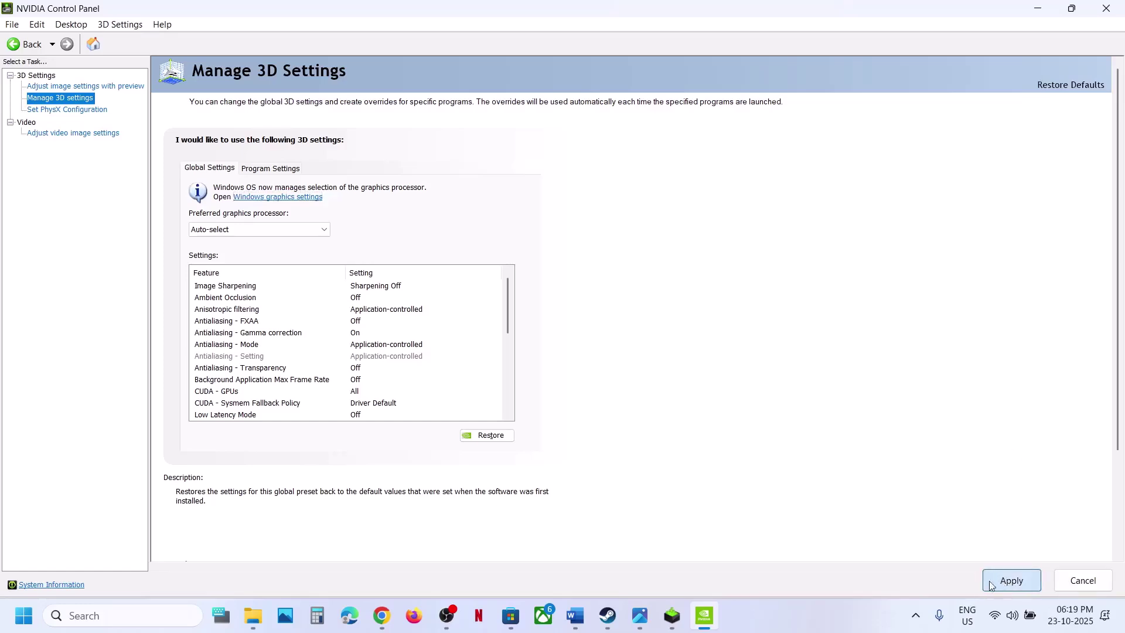
key(Return)
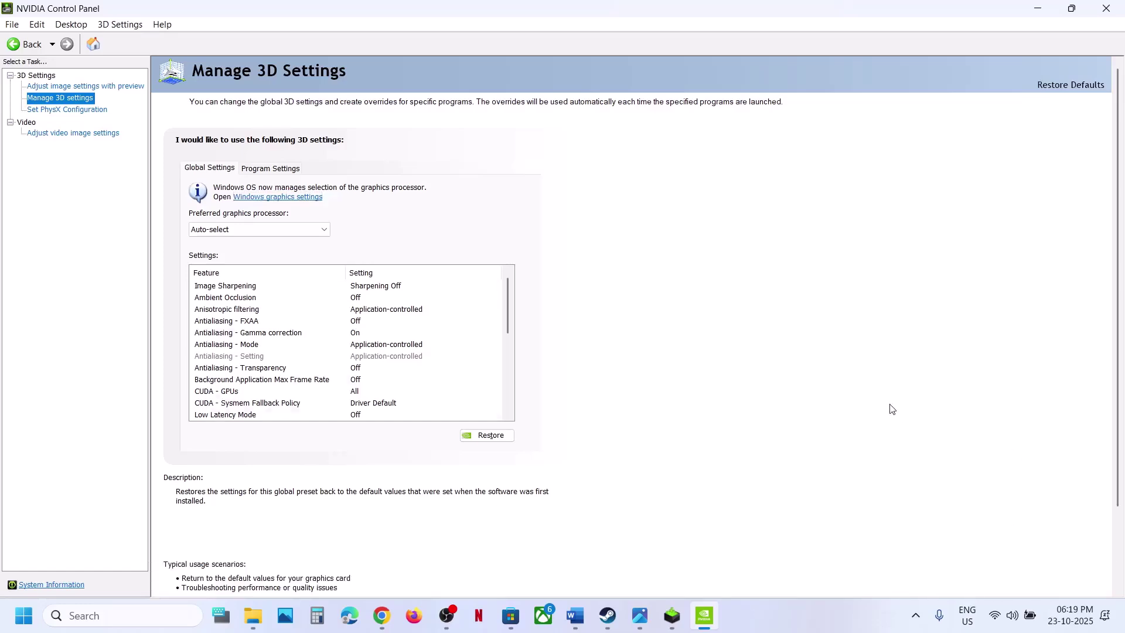
click(1107, 9)
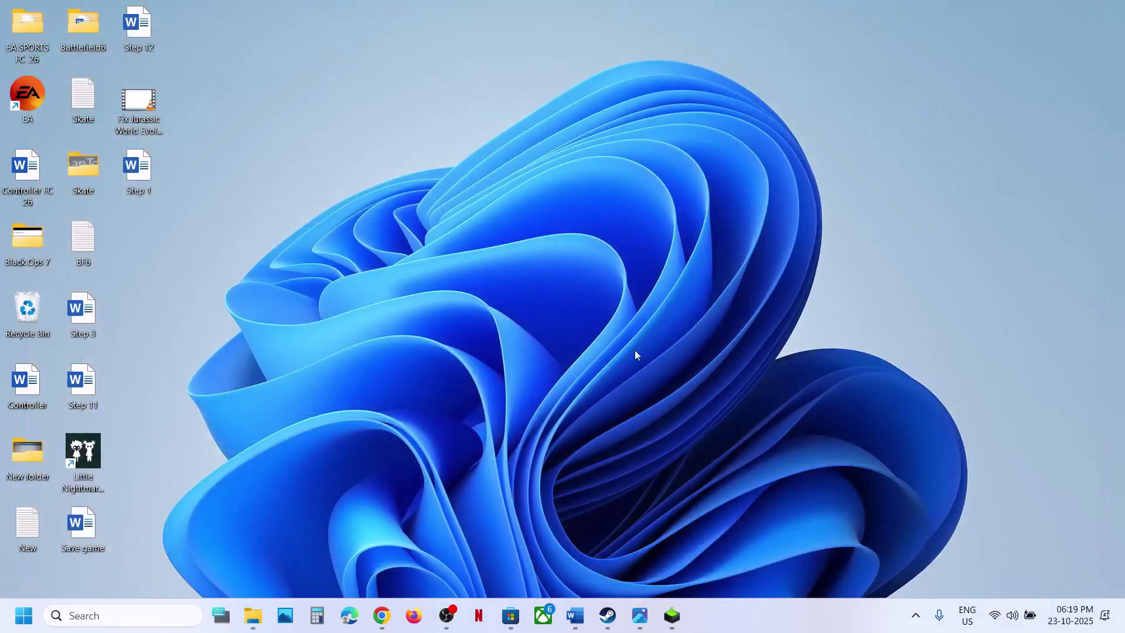
Step: Switch to Steam and back to the Word document, and view Step 15 about overlays and overclocking
click(608, 615)
click(575, 615)
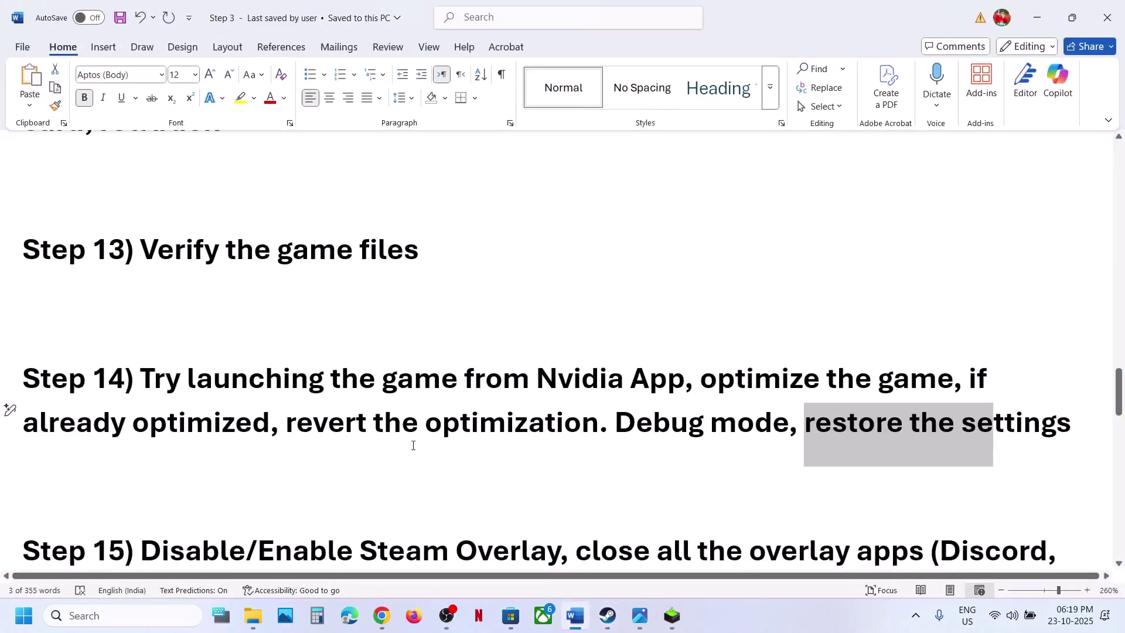
scroll(412, 444, down, 3)
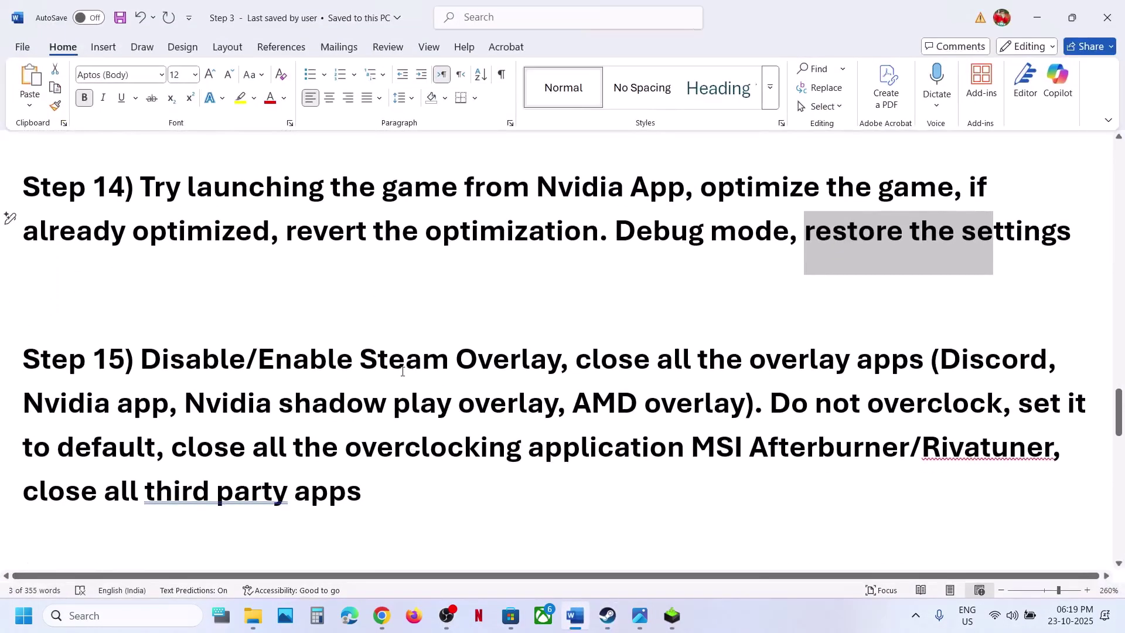
Step: Open Ninja Gaiden 4's properties in Steam, toggle the in-game Steam Overlay off and on, leaving it enabled, and close the properties
click(607, 616)
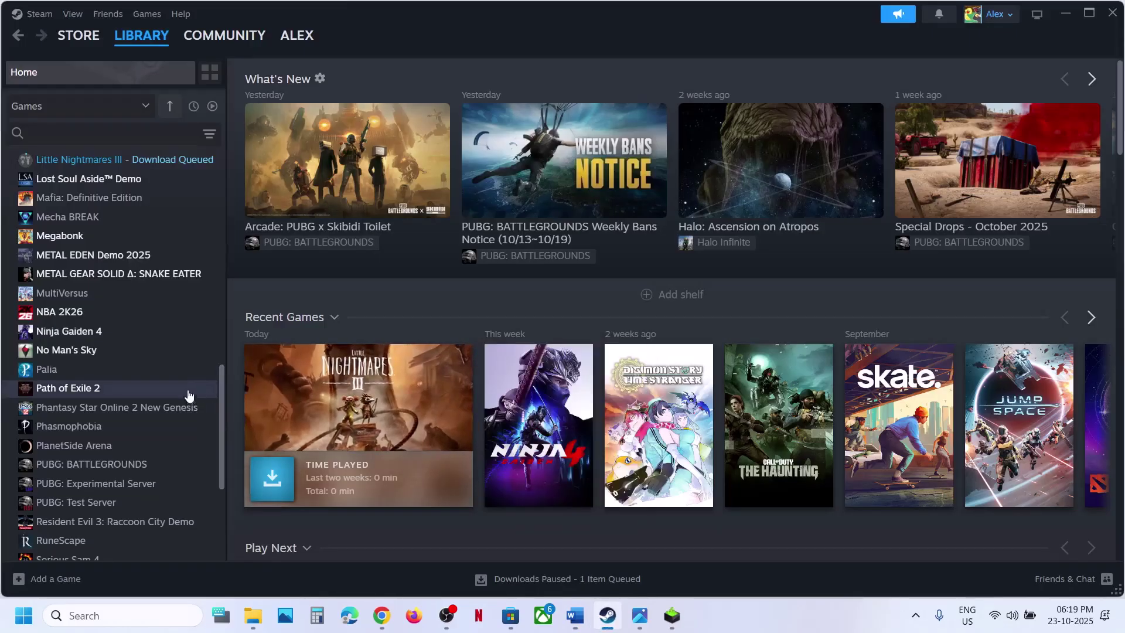
right_click(133, 334)
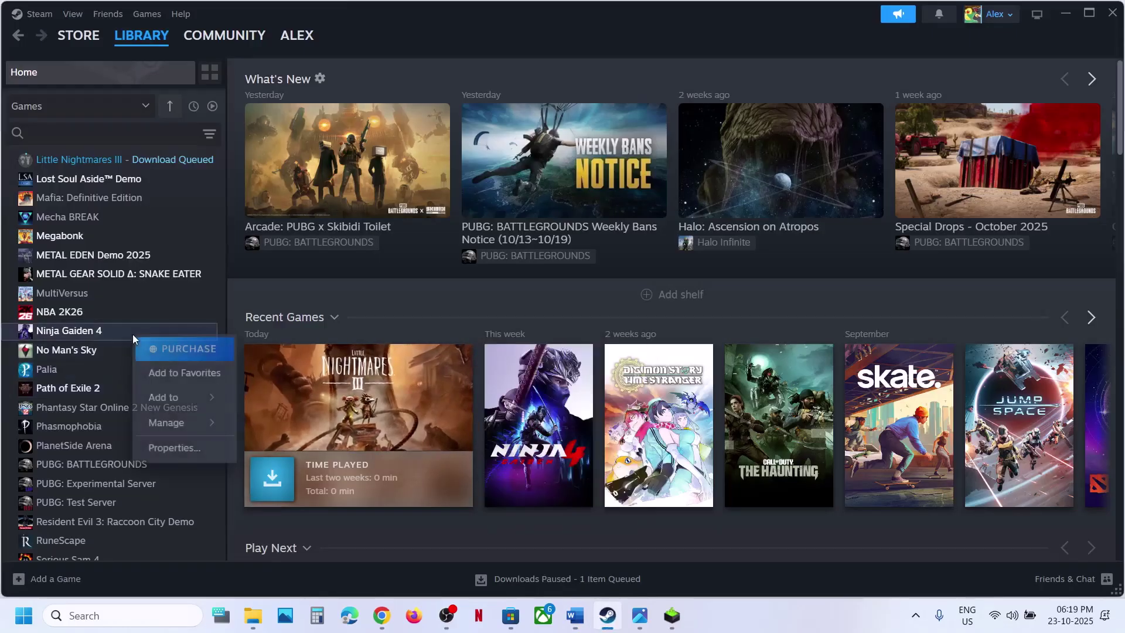
click(176, 447)
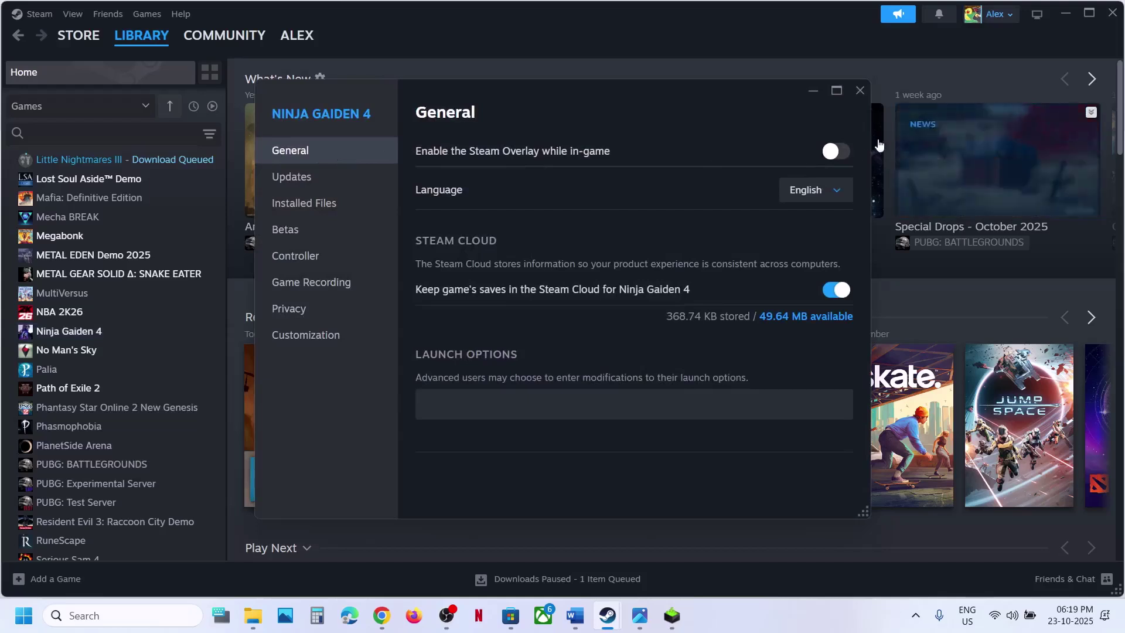
click(834, 152)
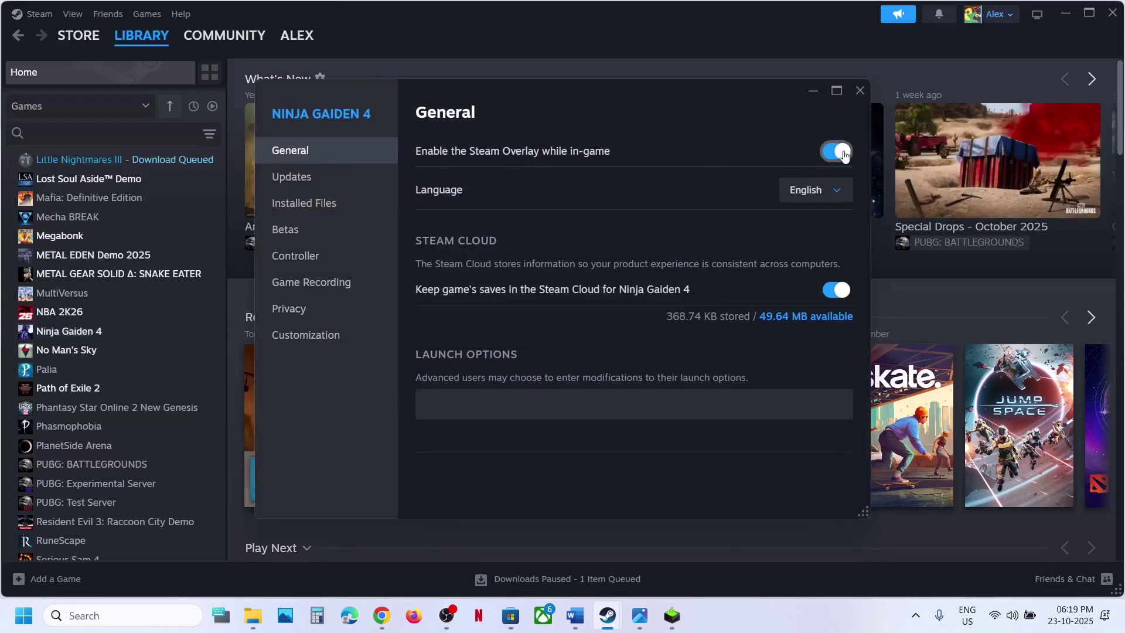
click(833, 154)
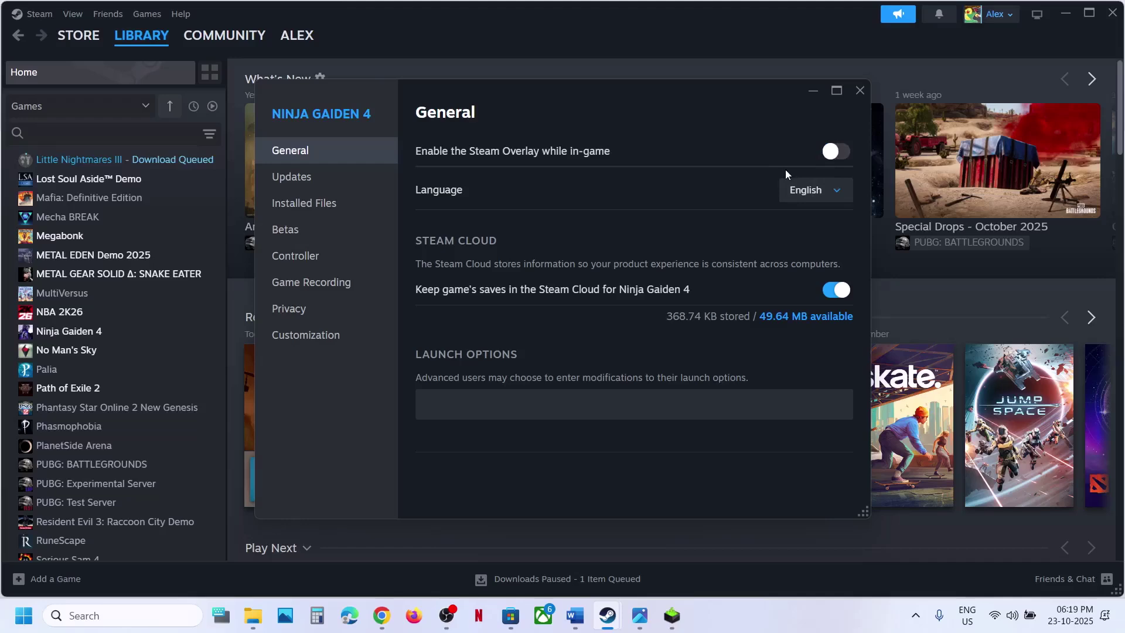
click(842, 154)
click(858, 91)
Step: Return to the Word document and view the rest of Step 15 and the Step 16 heading
click(581, 617)
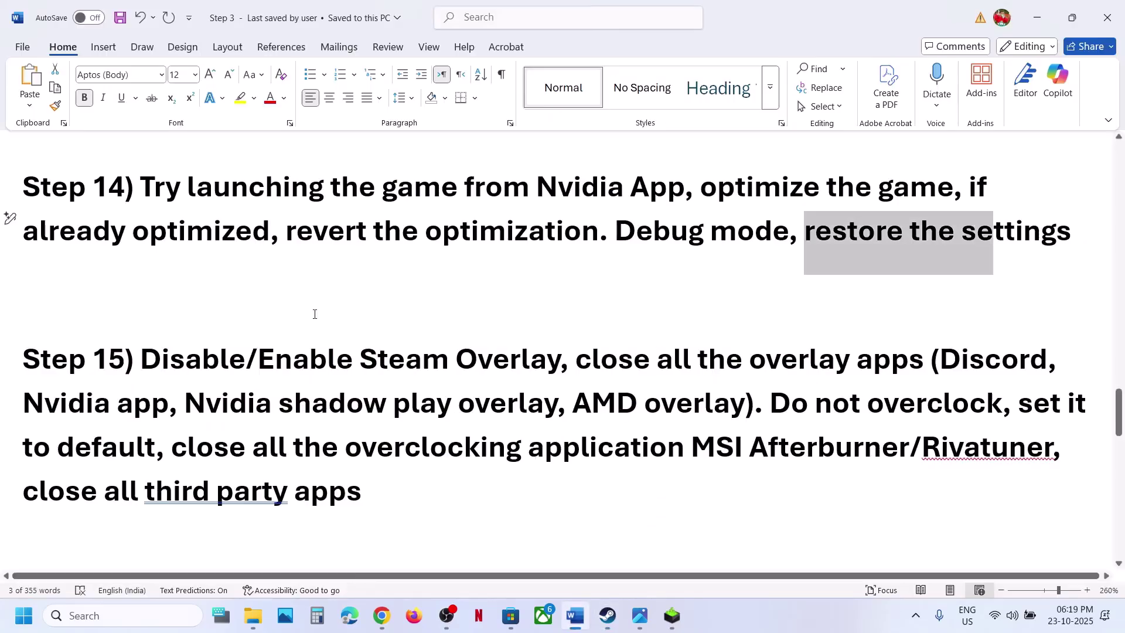
scroll(532, 355, down, 3)
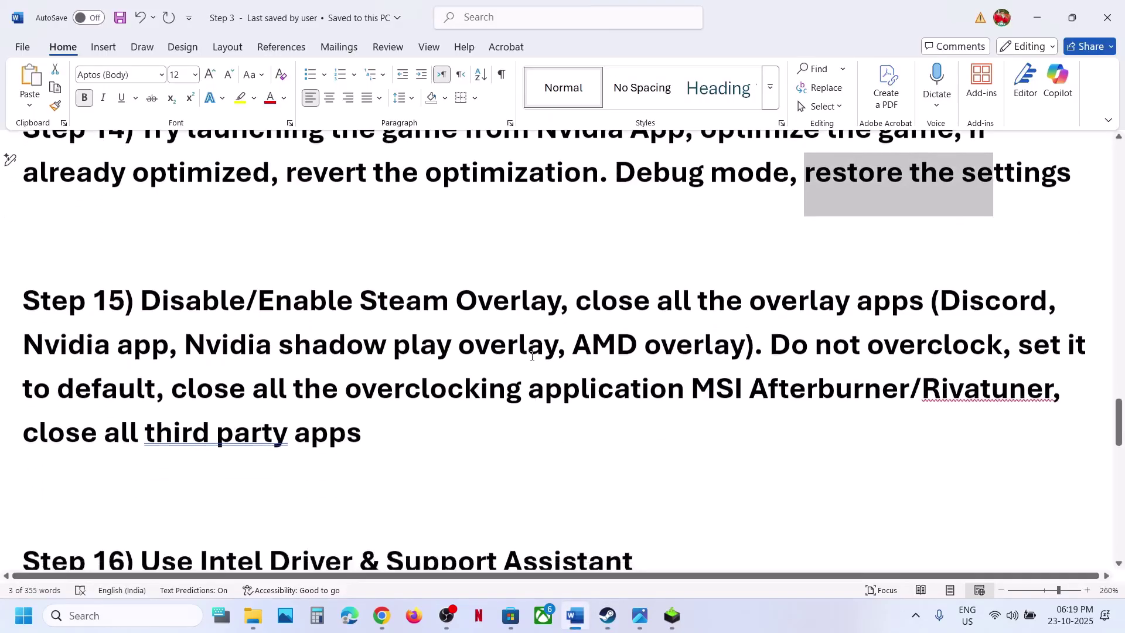